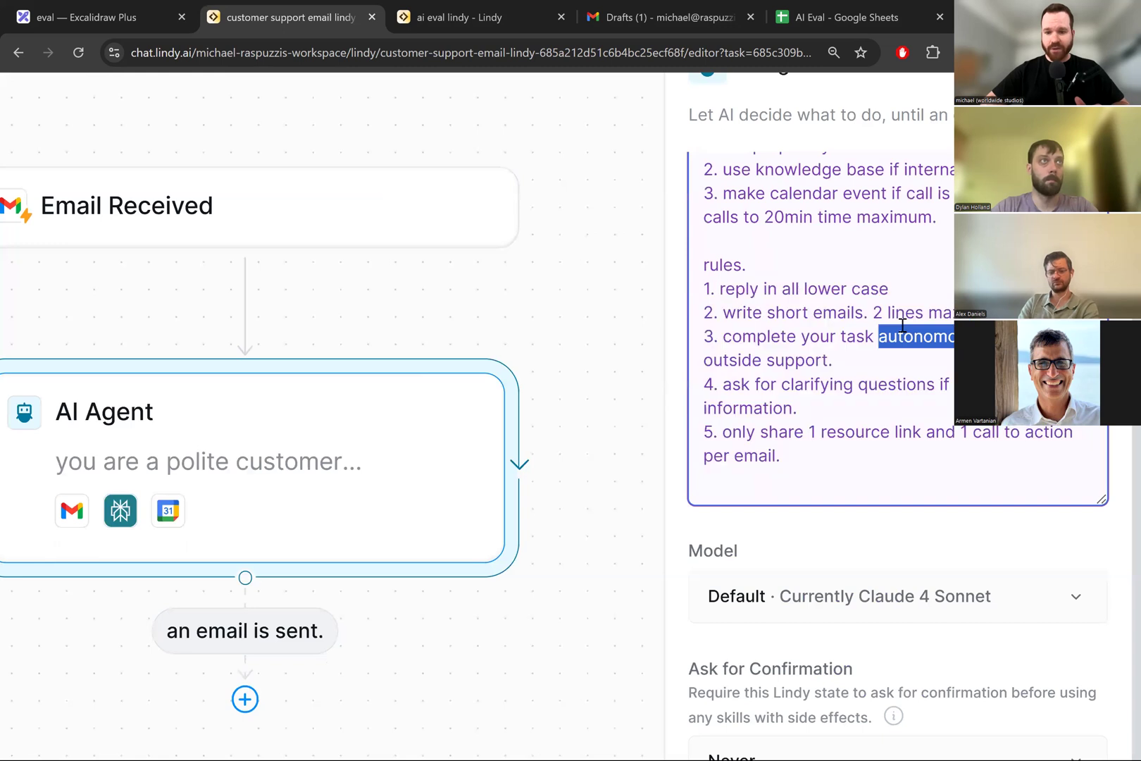
Step: Examine rules 2 to 5 in the AI Agent prompt of the customer support email lindy flow
triple_click(876, 313)
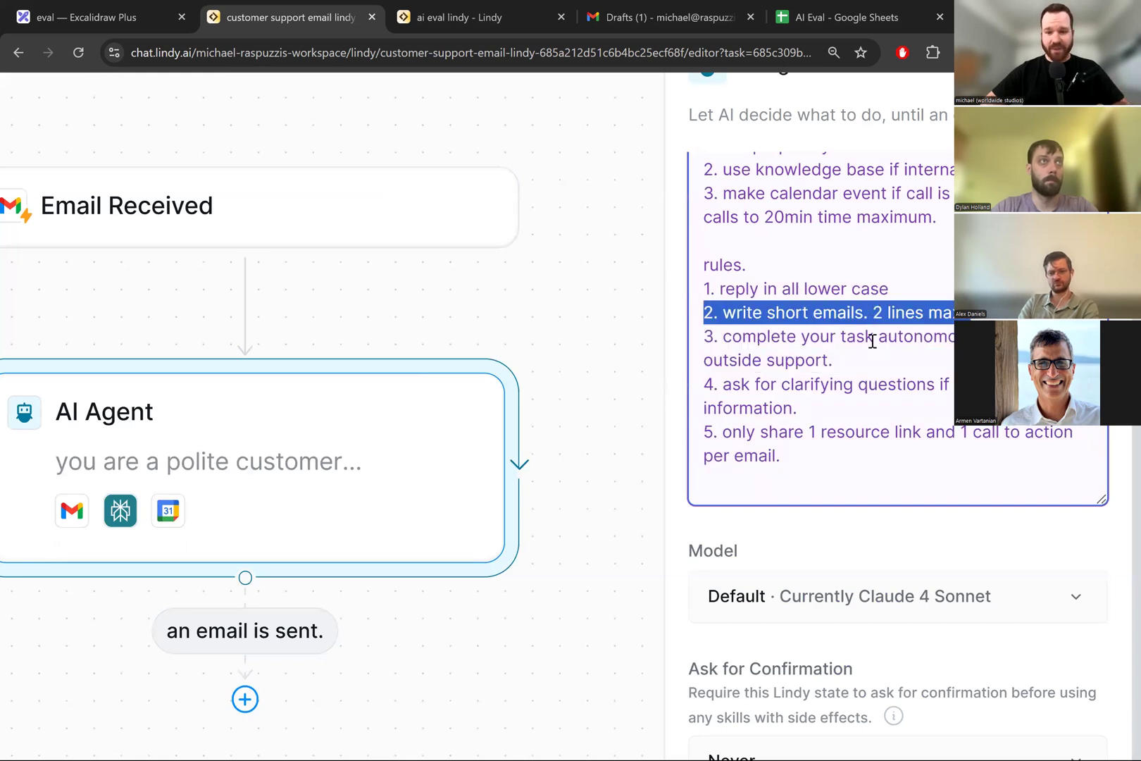
triple_click(872, 341)
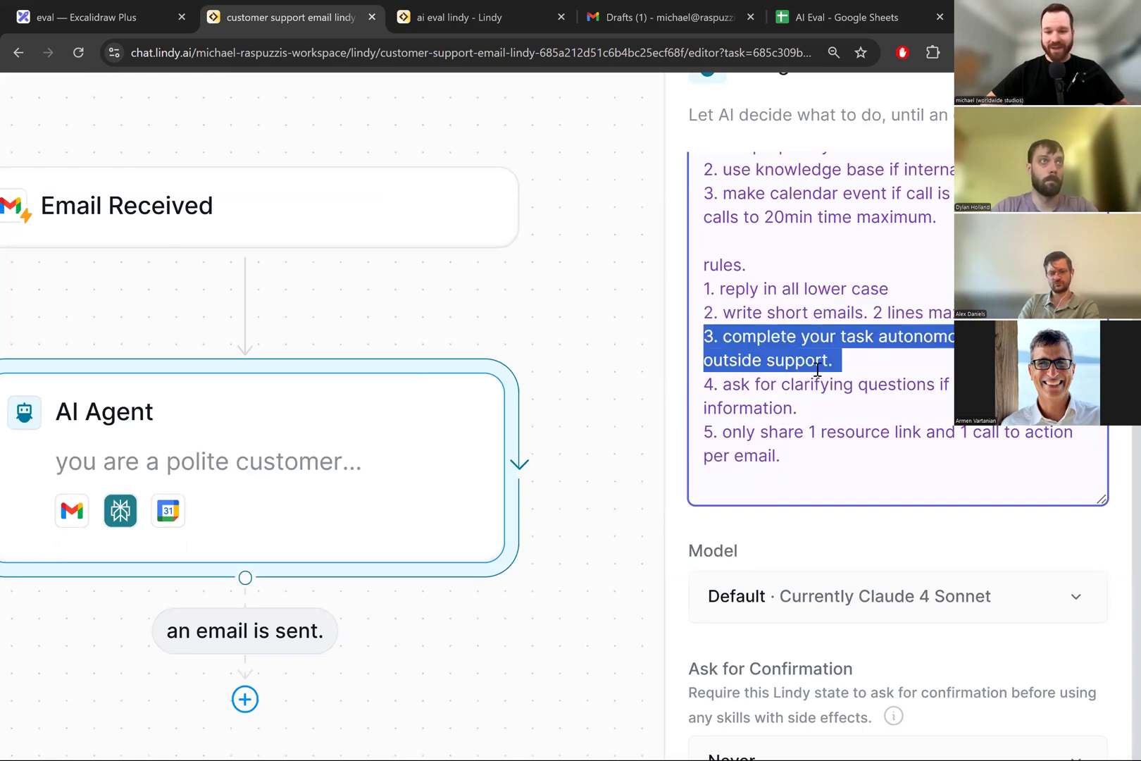
triple_click(774, 353)
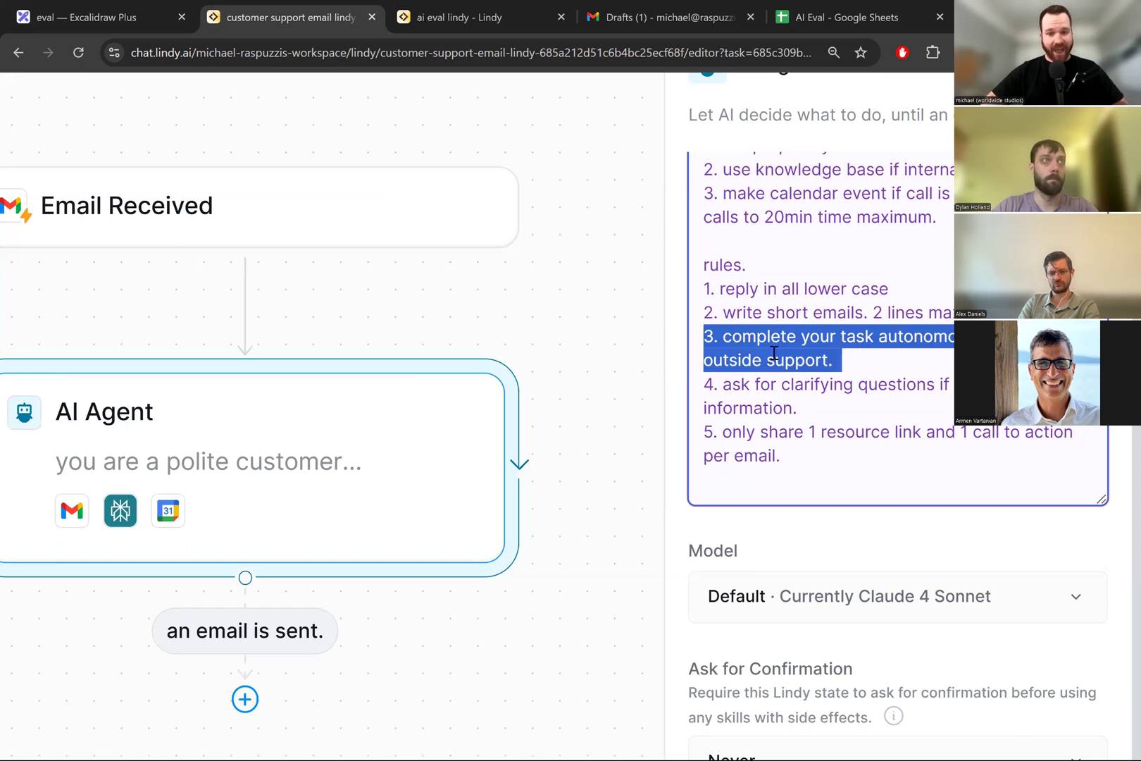
triple_click(800, 386)
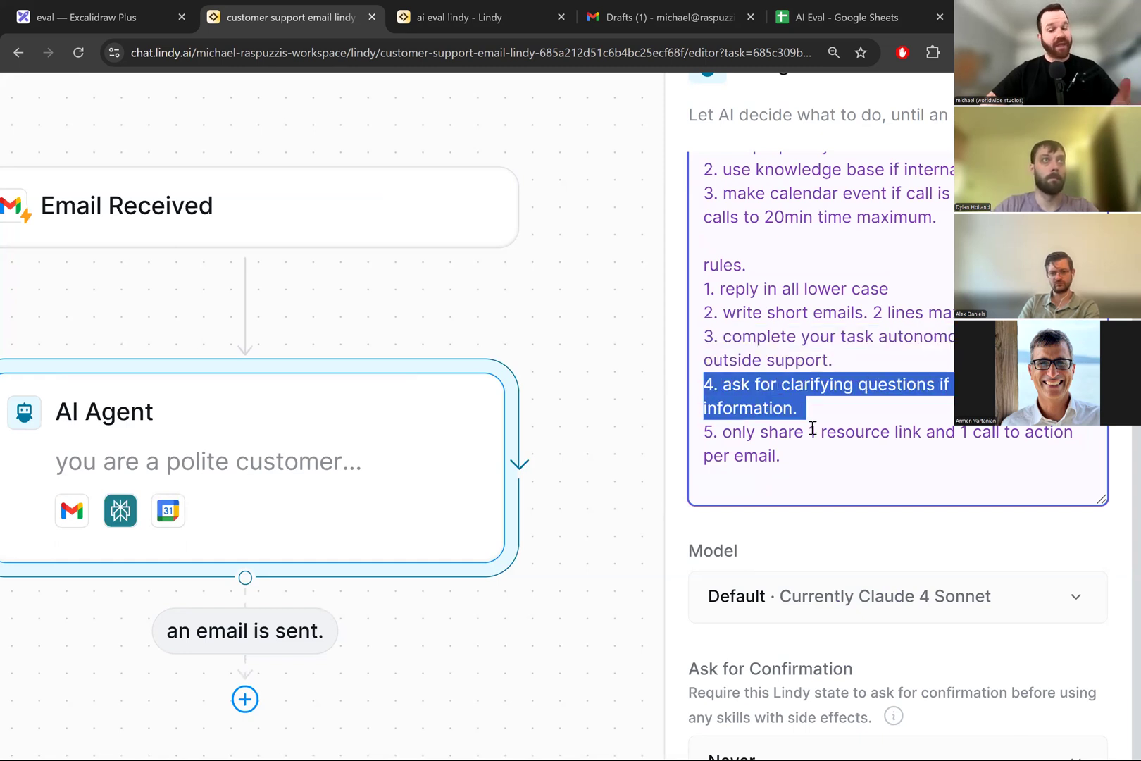
triple_click(821, 438)
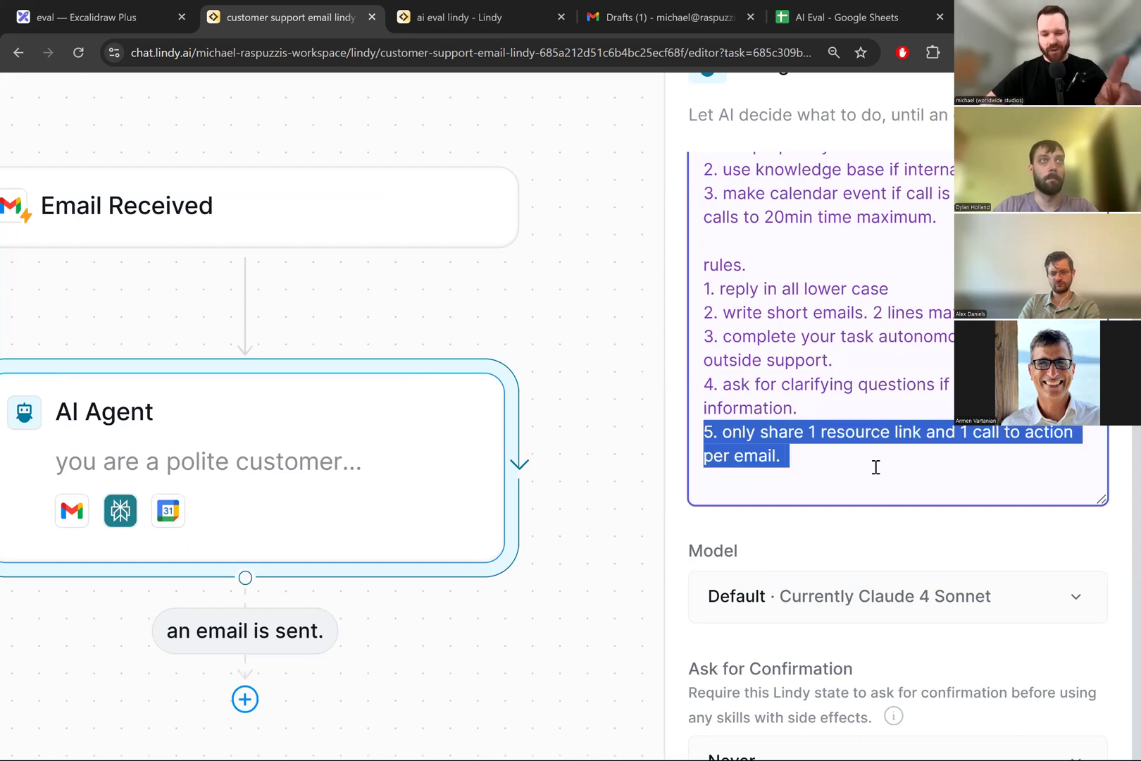
key("ctrl+minus")
key("ctrl+minus")
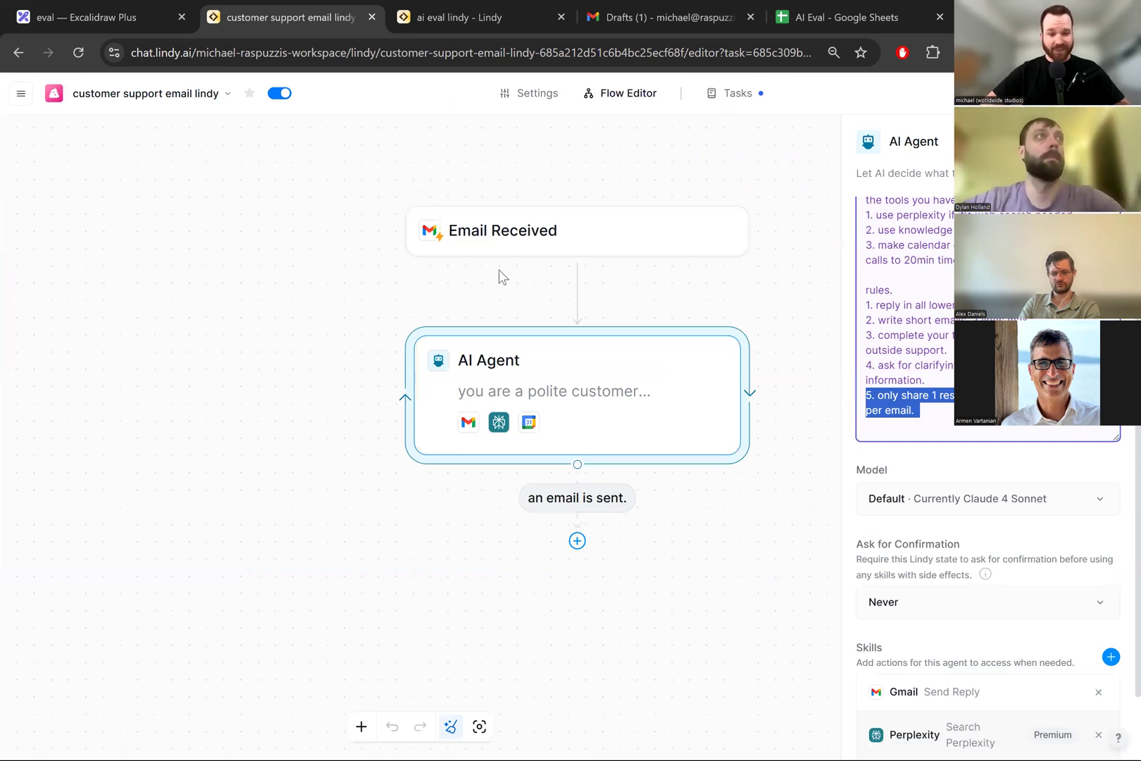
left_click(733, 230)
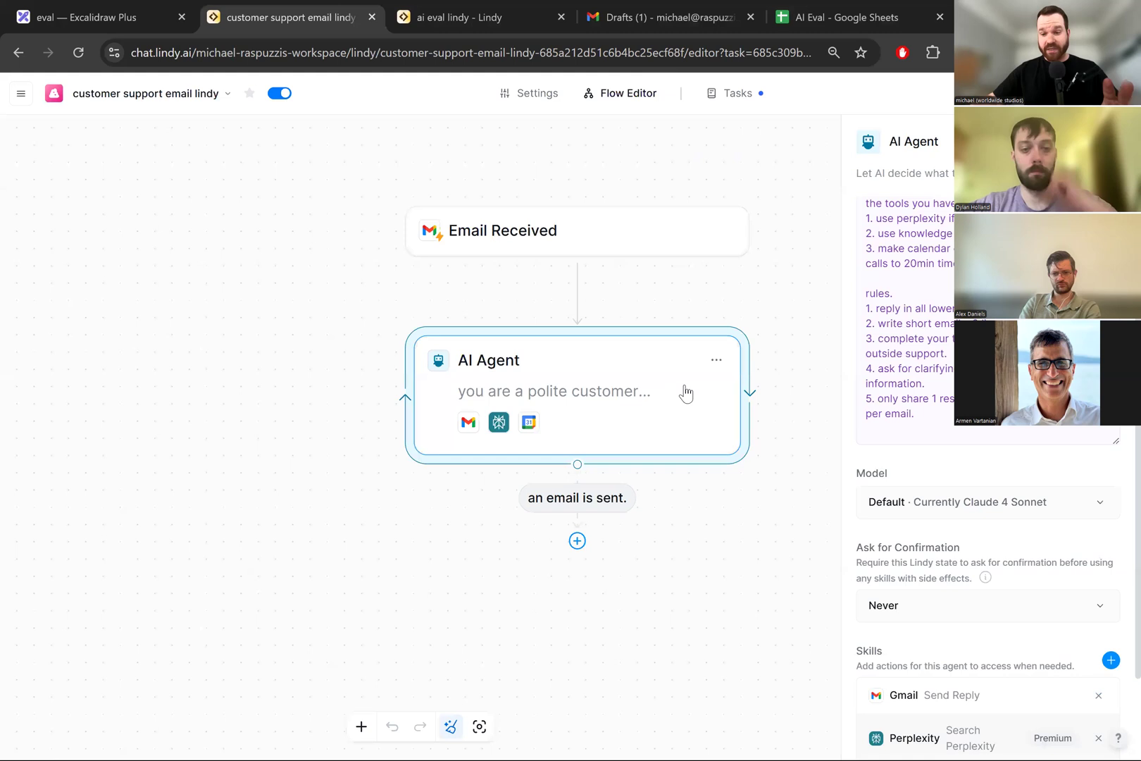
Step: In the ai eval lindy flow, set the trigger to Agent Task Change from the Lindy Utilities triggers
left_click(445, 16)
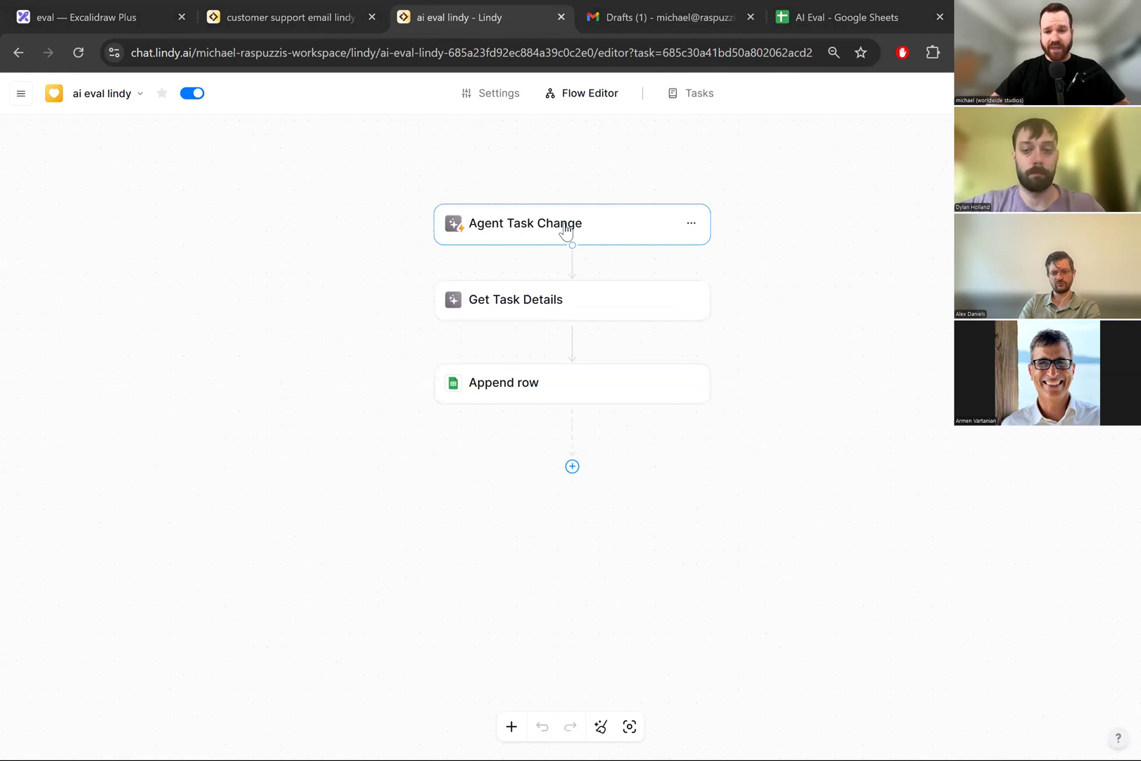
scroll(561, 227, "up", 2)
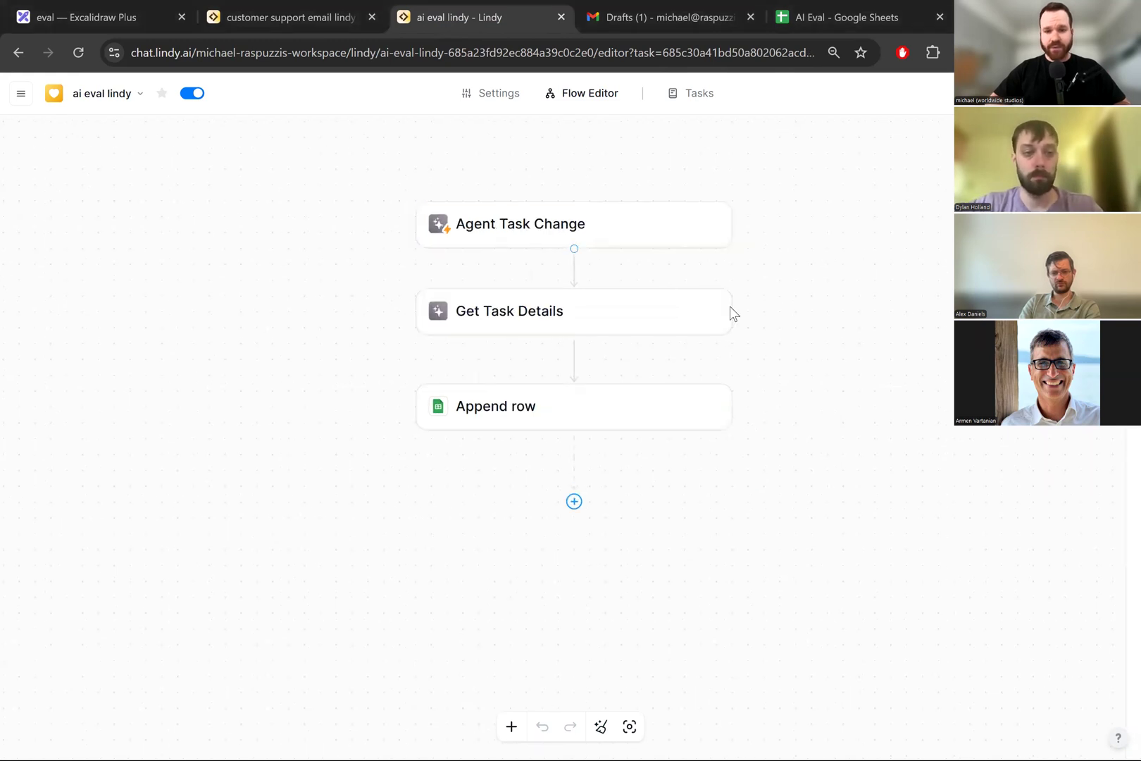
left_click(722, 233)
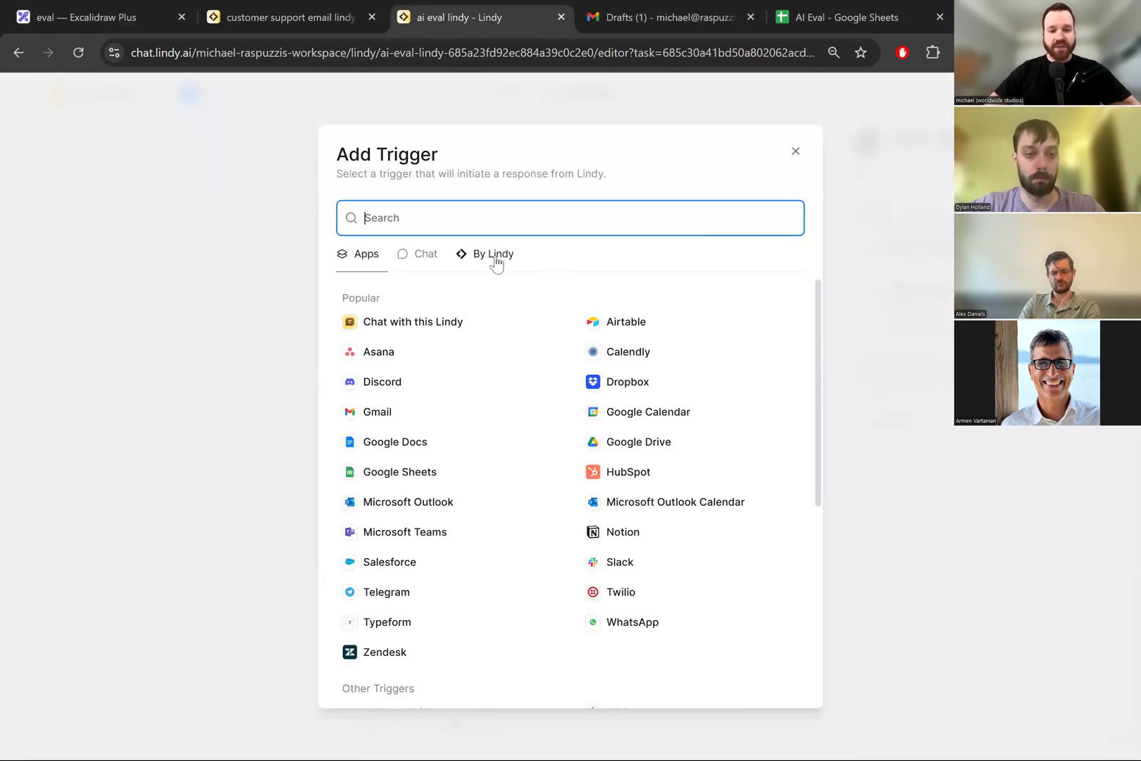
scroll(496, 262, "up", 5)
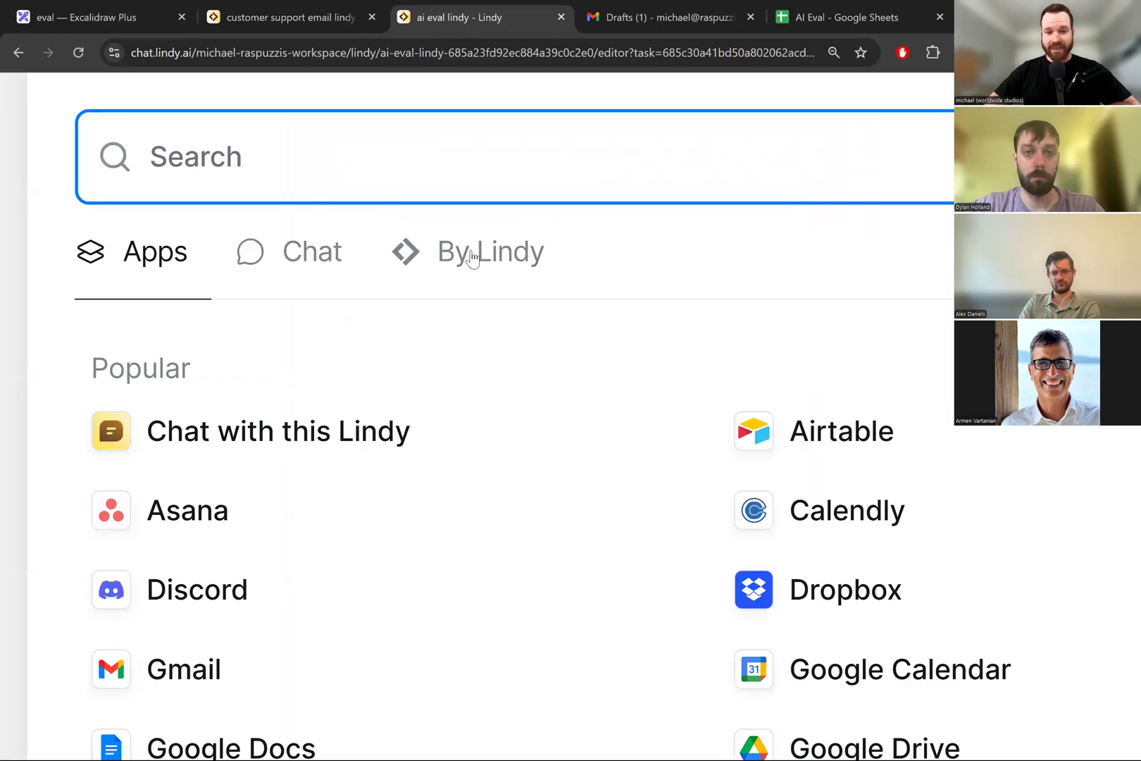
left_click(471, 255)
scroll(468, 253, "down", 5)
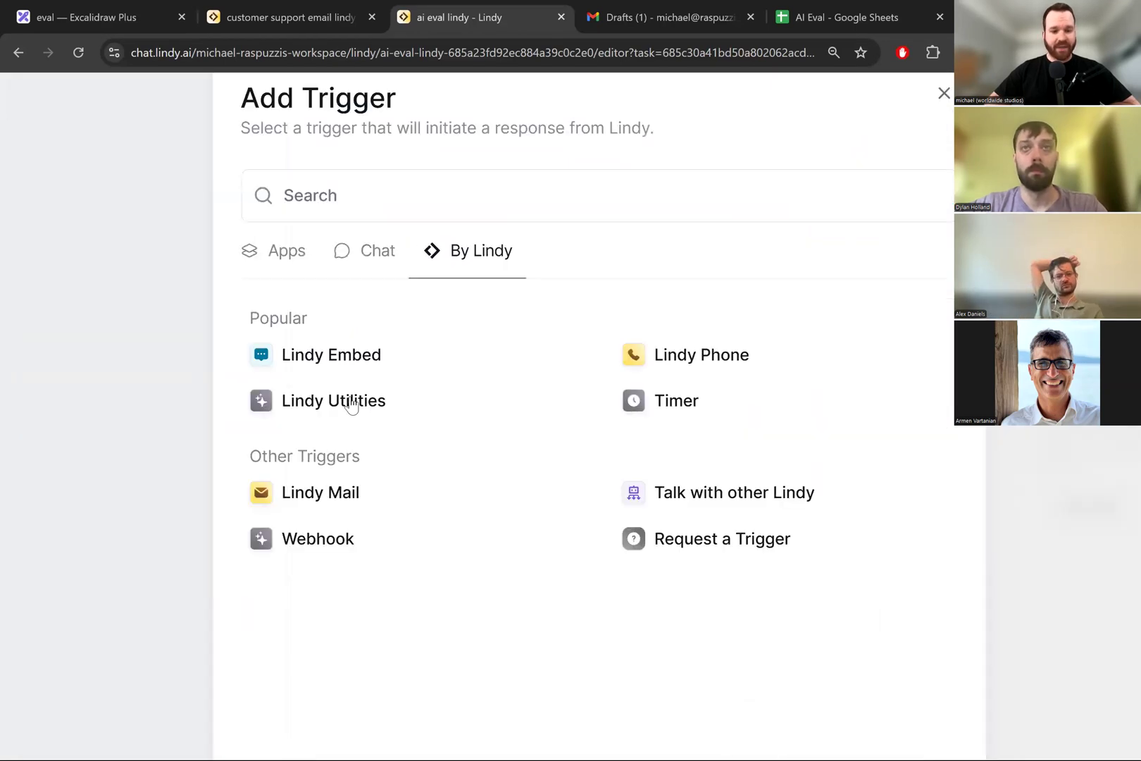
left_click(328, 408)
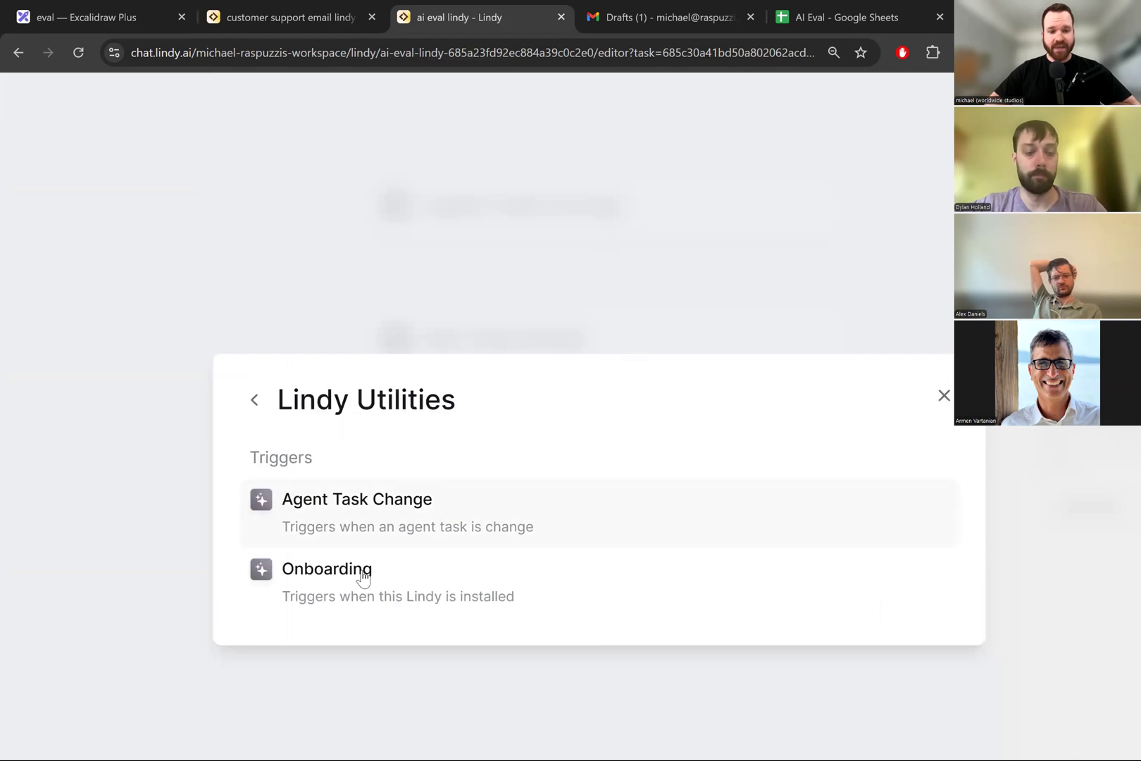
scroll(357, 579, "up", 5)
scroll(381, 343, "down", 1)
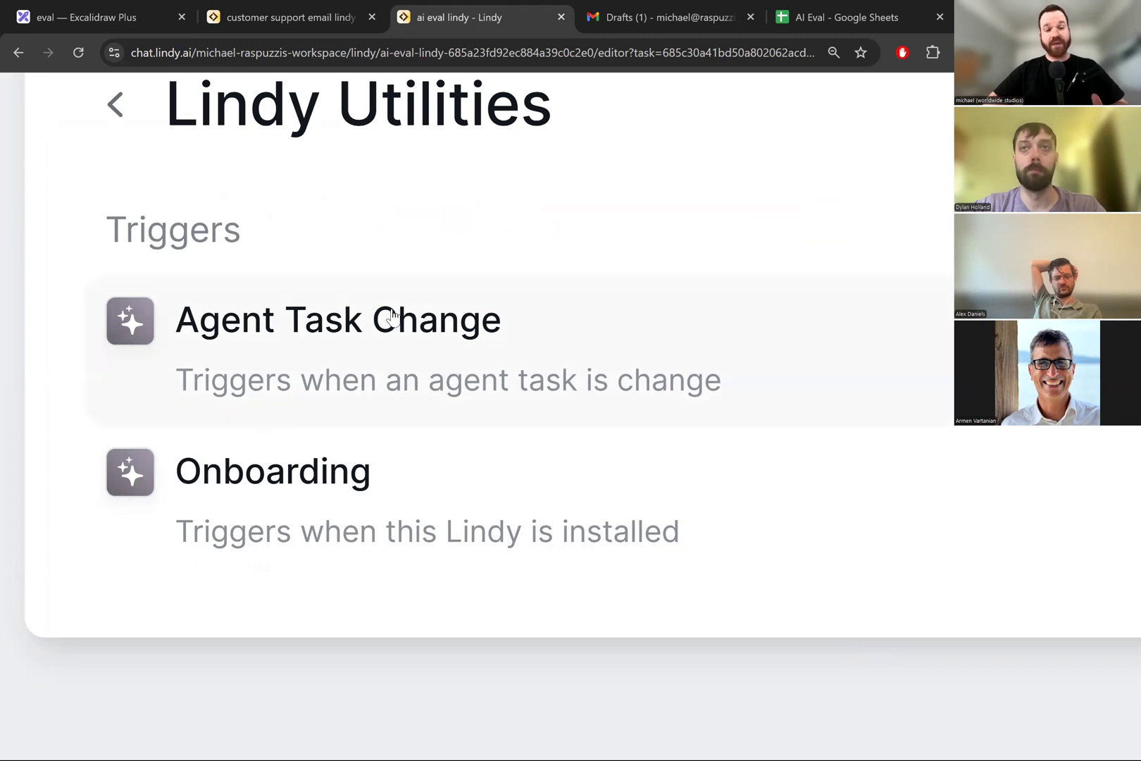
scroll(352, 320, "up", 1)
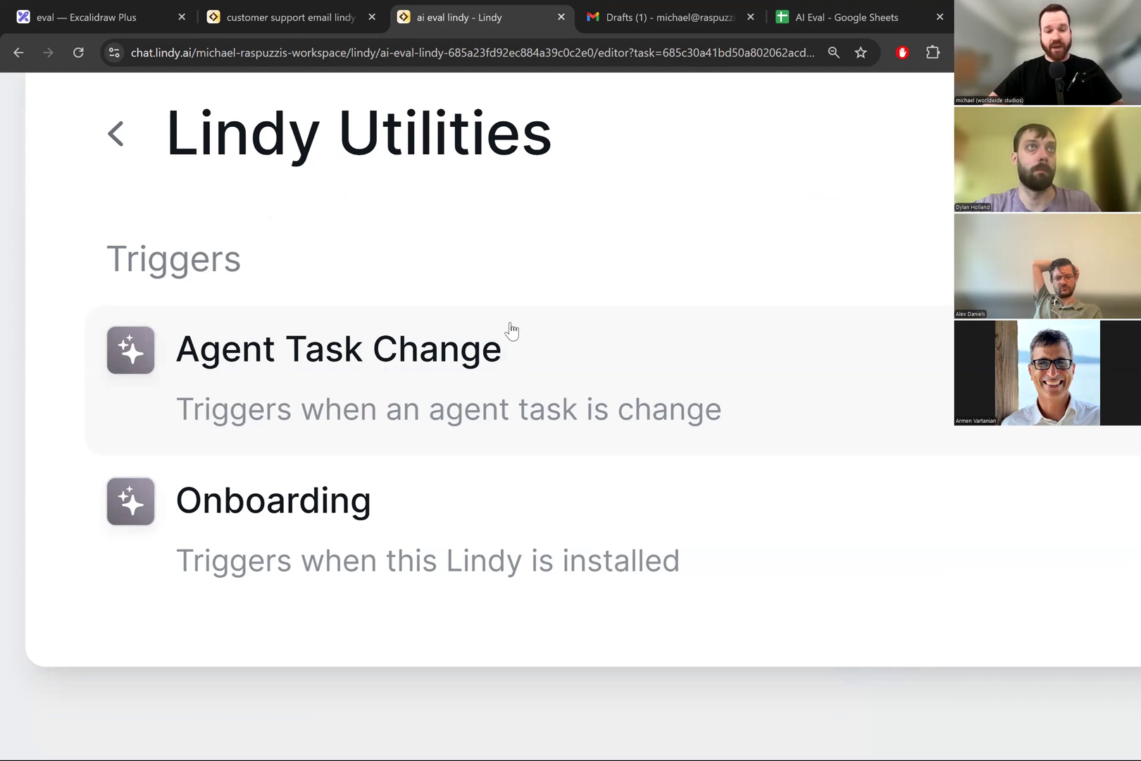
left_click(501, 360)
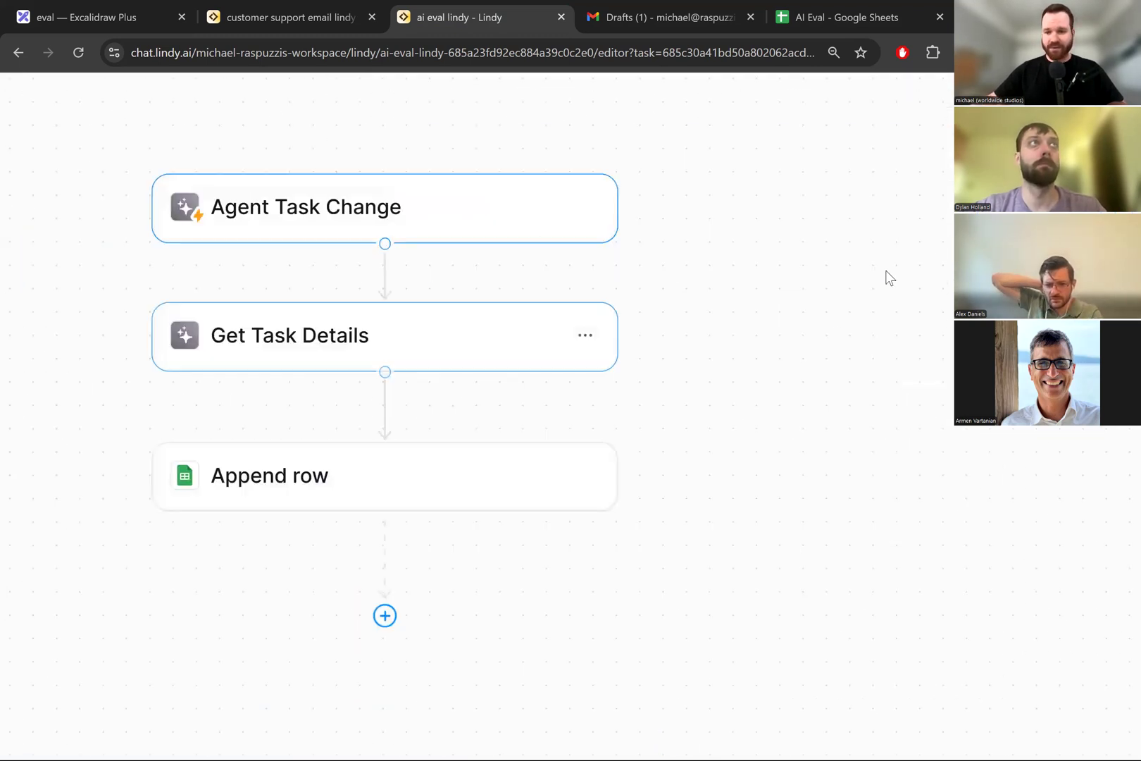
key("ctrl+r")
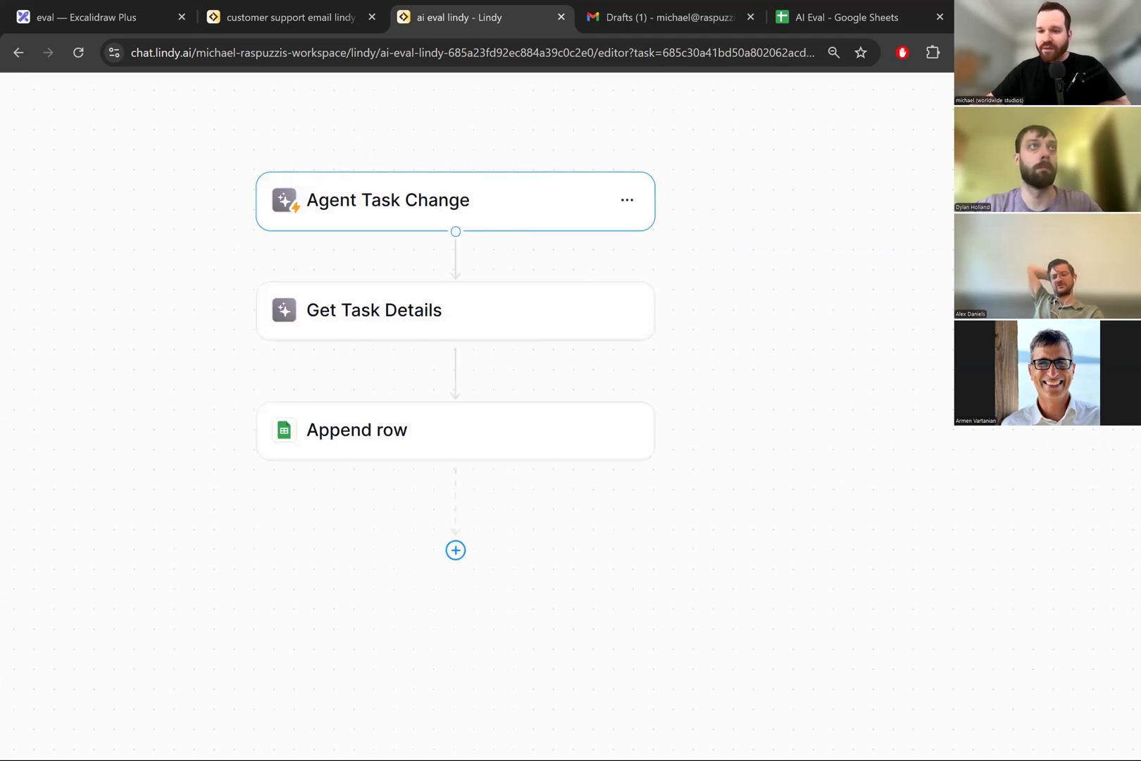
key("alt+f")
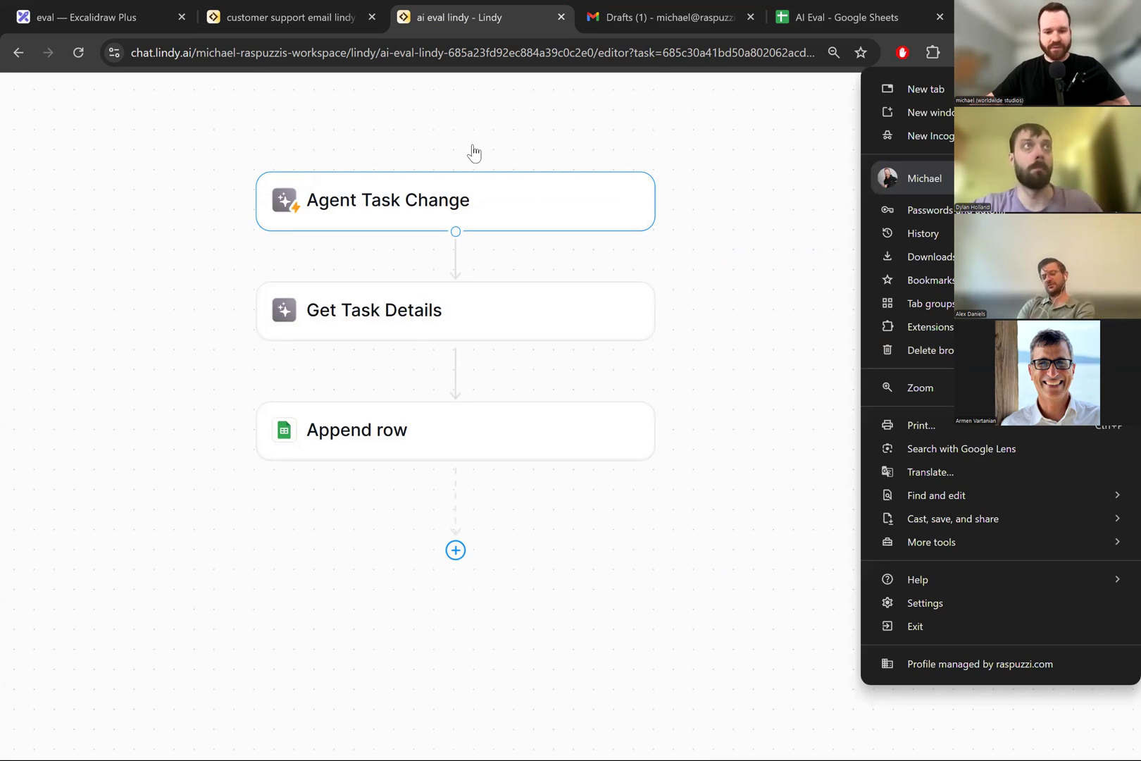
key("F11")
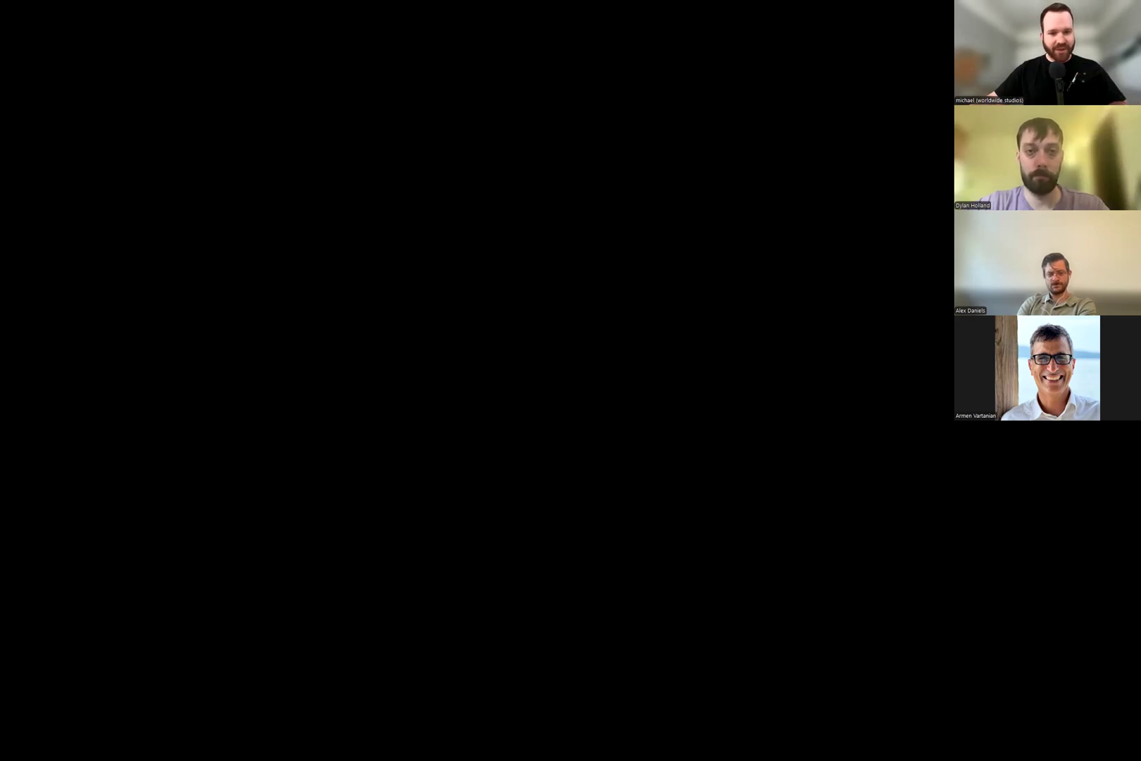
scroll(717, 229, "down", 1)
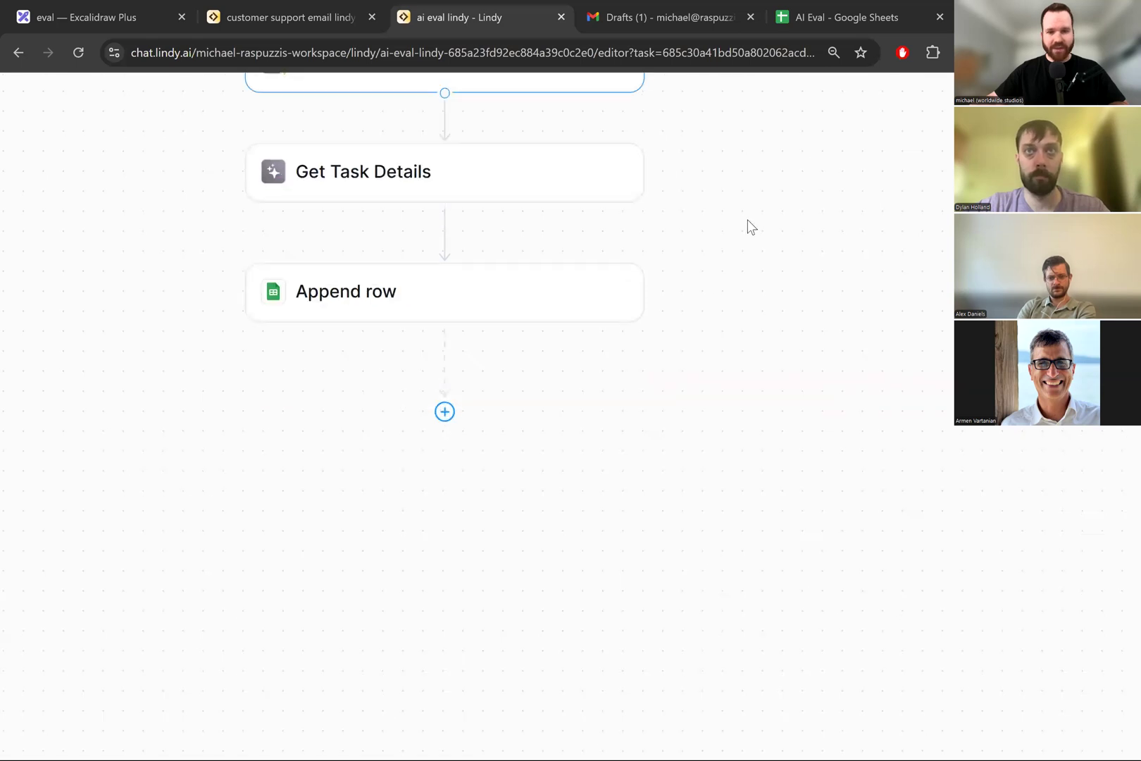
scroll(721, 378, "up", 2)
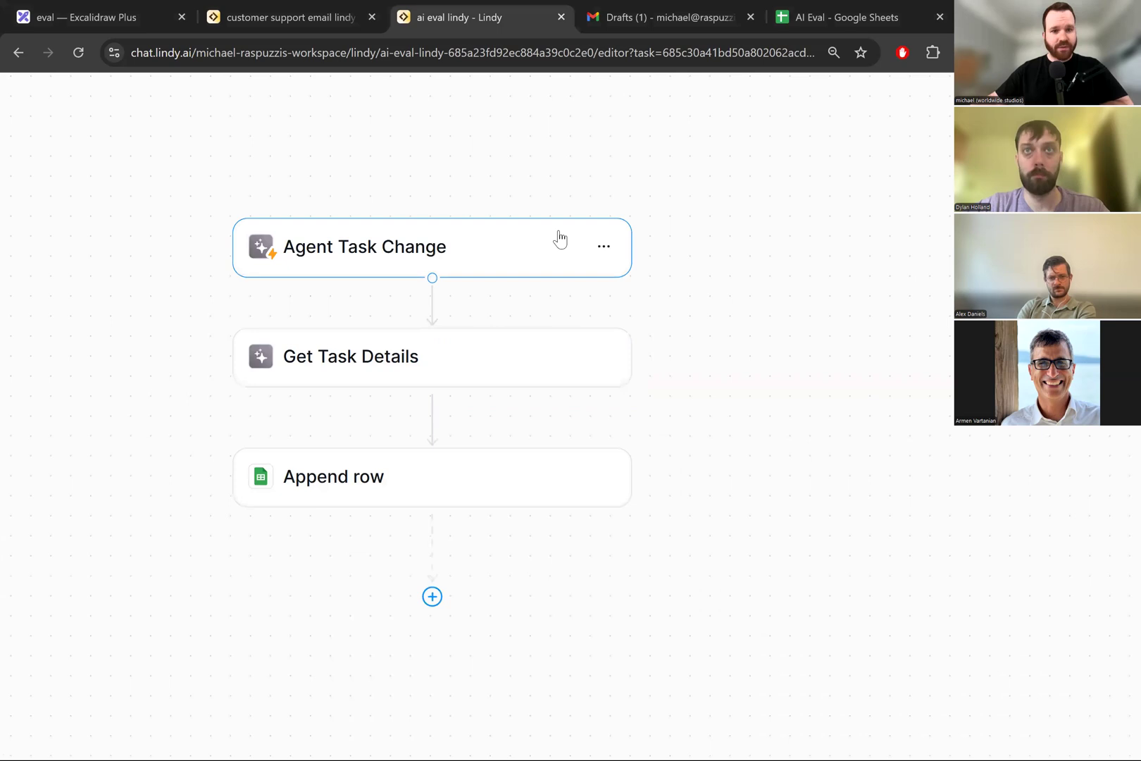
Step: Load the lindy ai project bot page, reopen the ai eval lindy flow from the recent Lindies and collapse the navigation
left_click(437, 56)
type("lind")
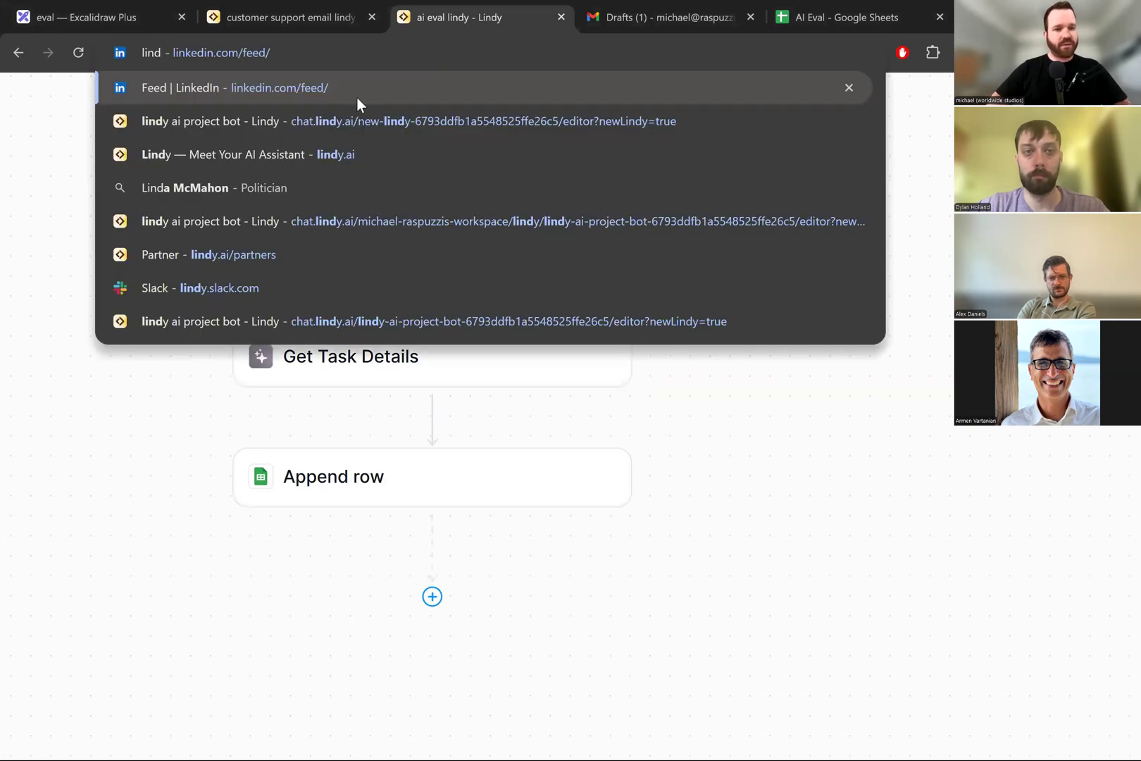
left_click(209, 128)
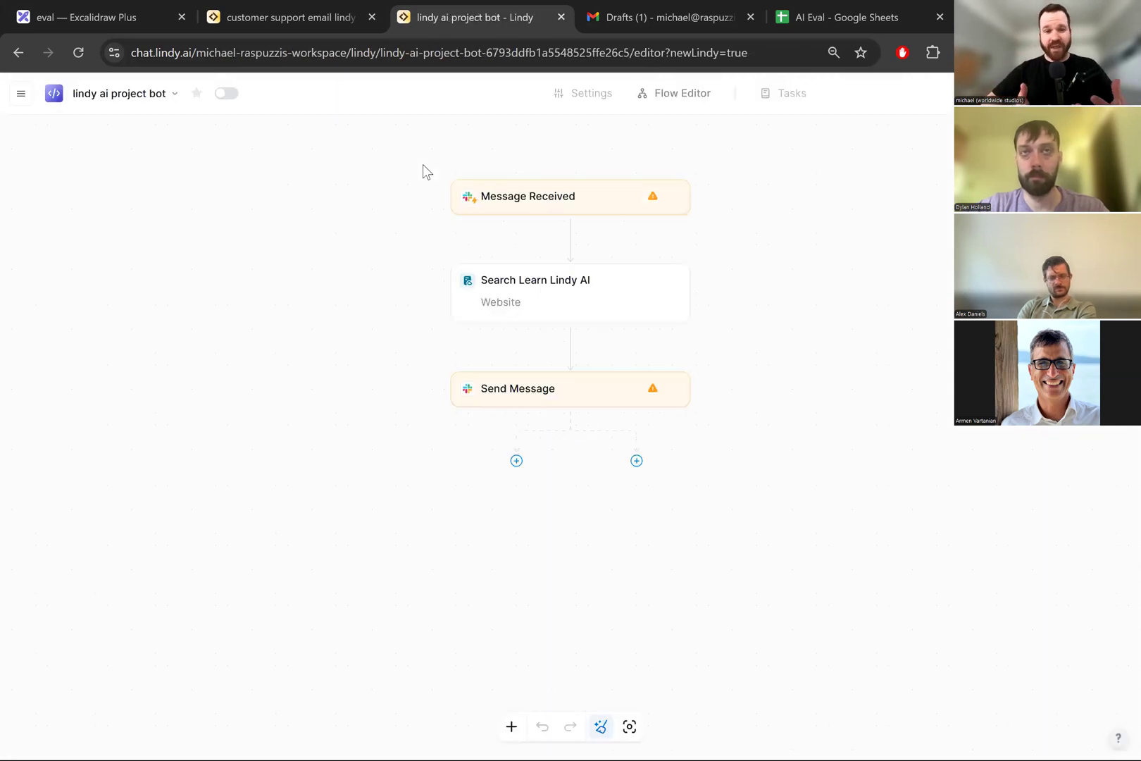
left_click(331, 20)
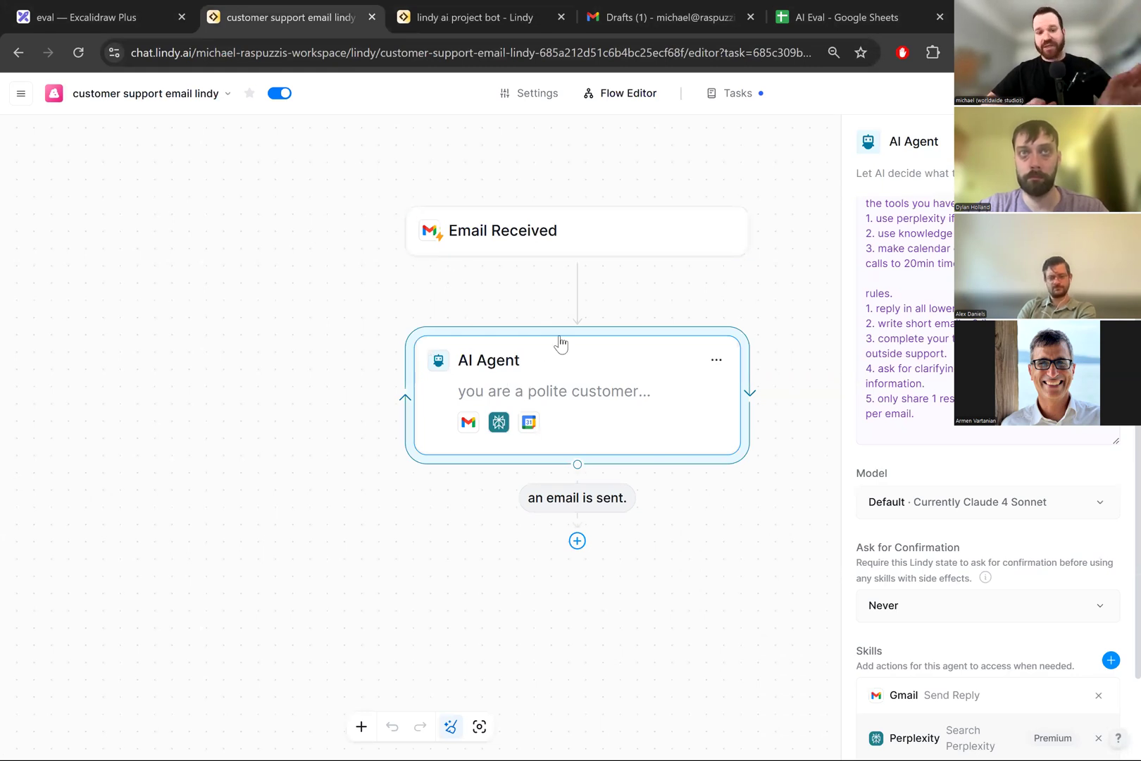
left_click(481, 19)
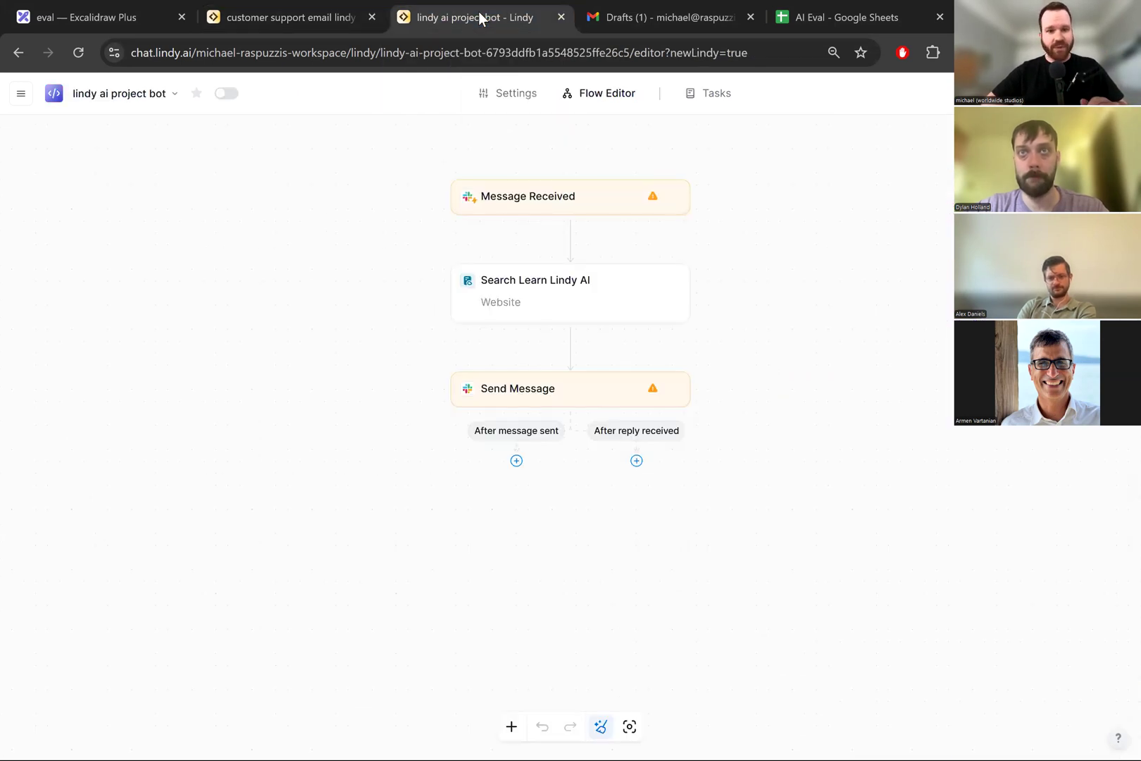
left_click(16, 102)
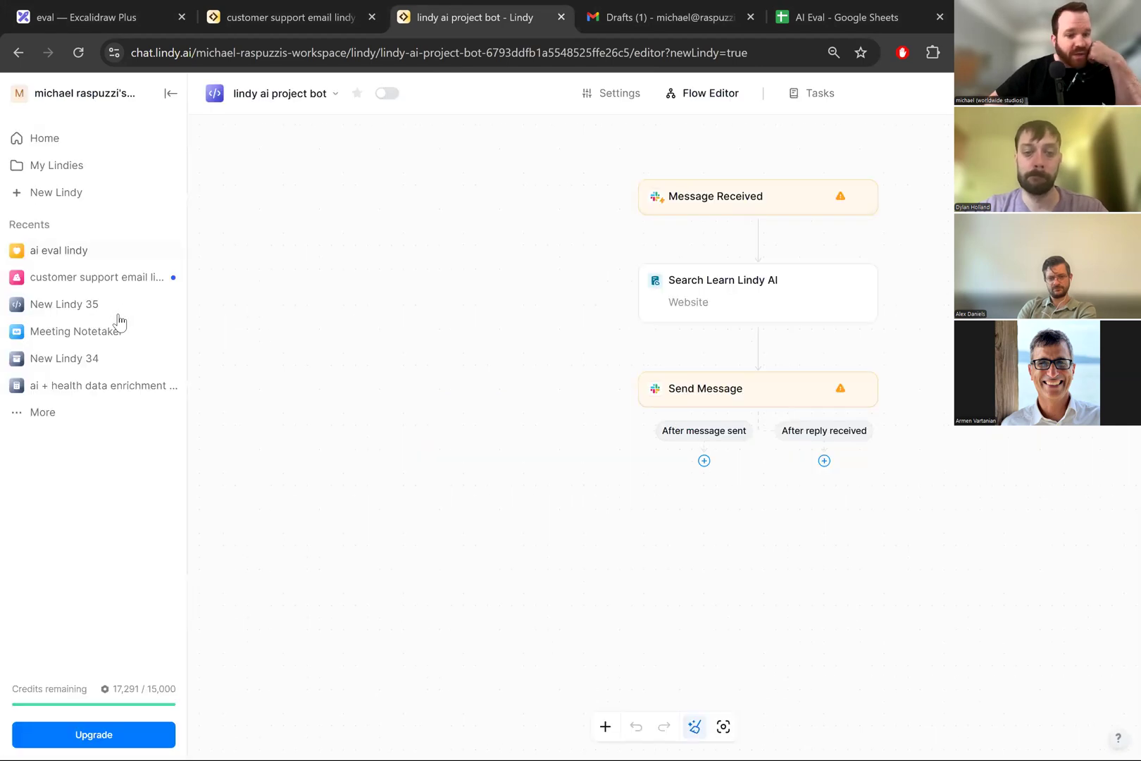
left_click(74, 253)
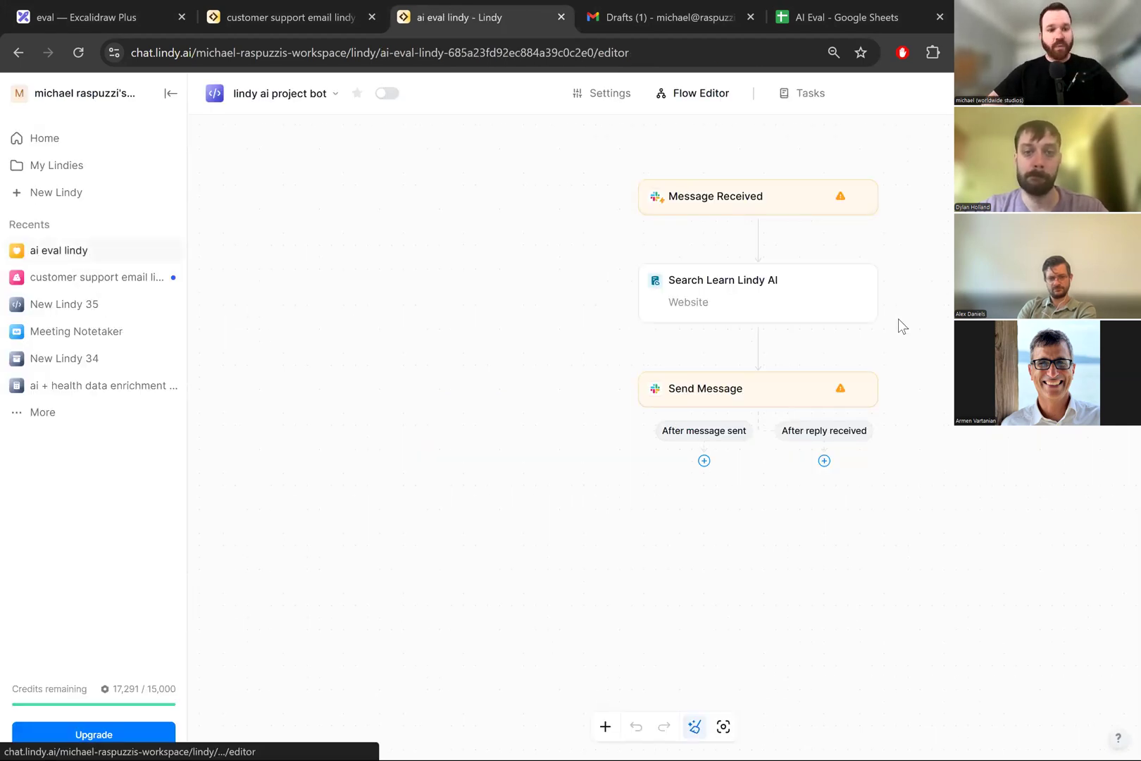
left_click(170, 94)
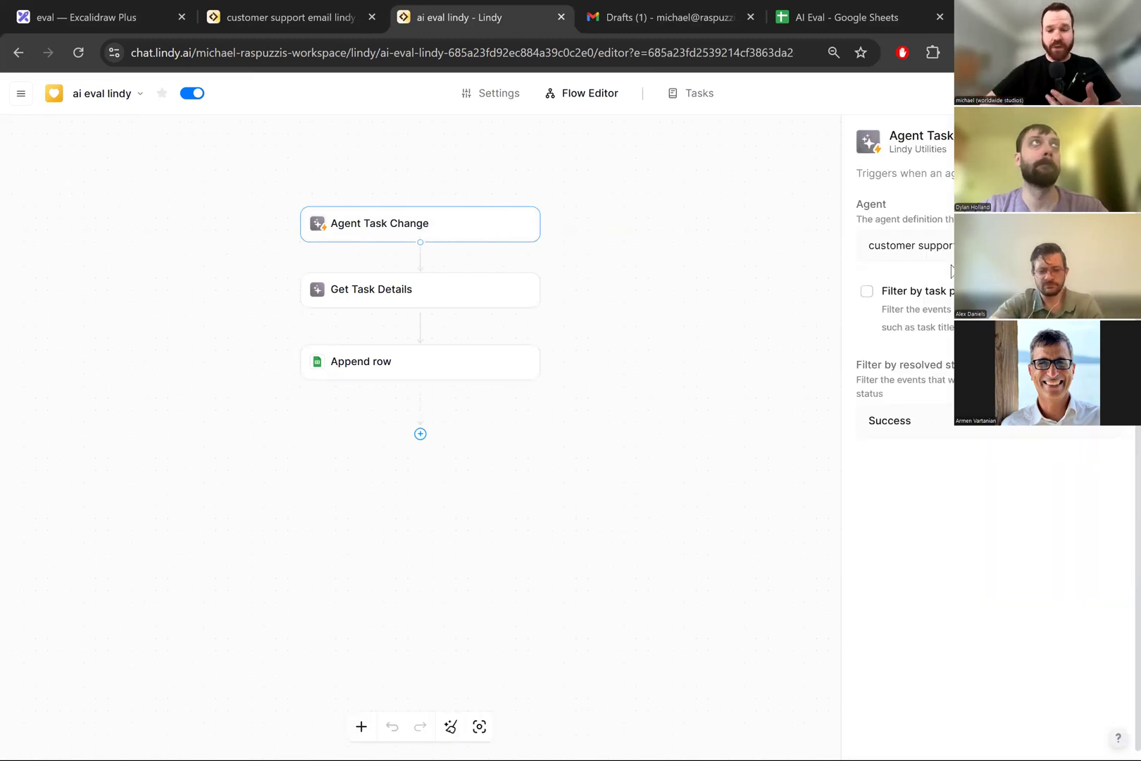
Step: Enable the task property filter on the Agent Task Change trigger with the condition Sub Task Title contains Gmail
left_click(867, 292)
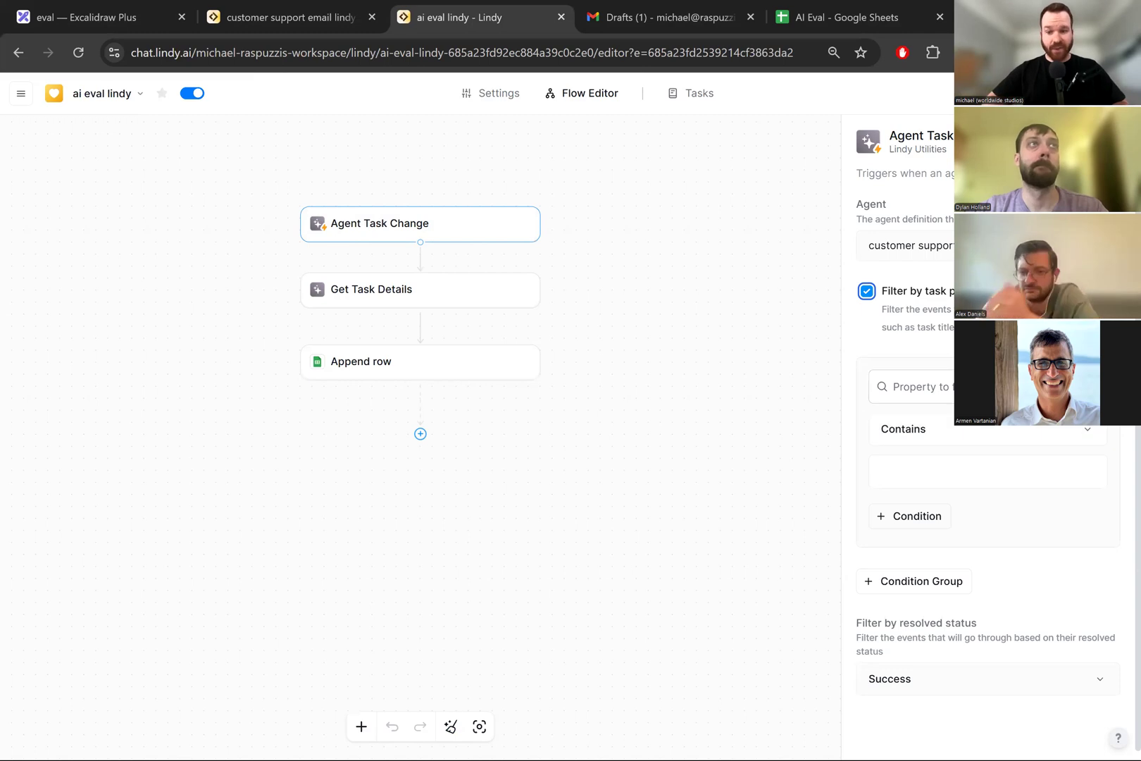
left_click(961, 387)
left_click(960, 430)
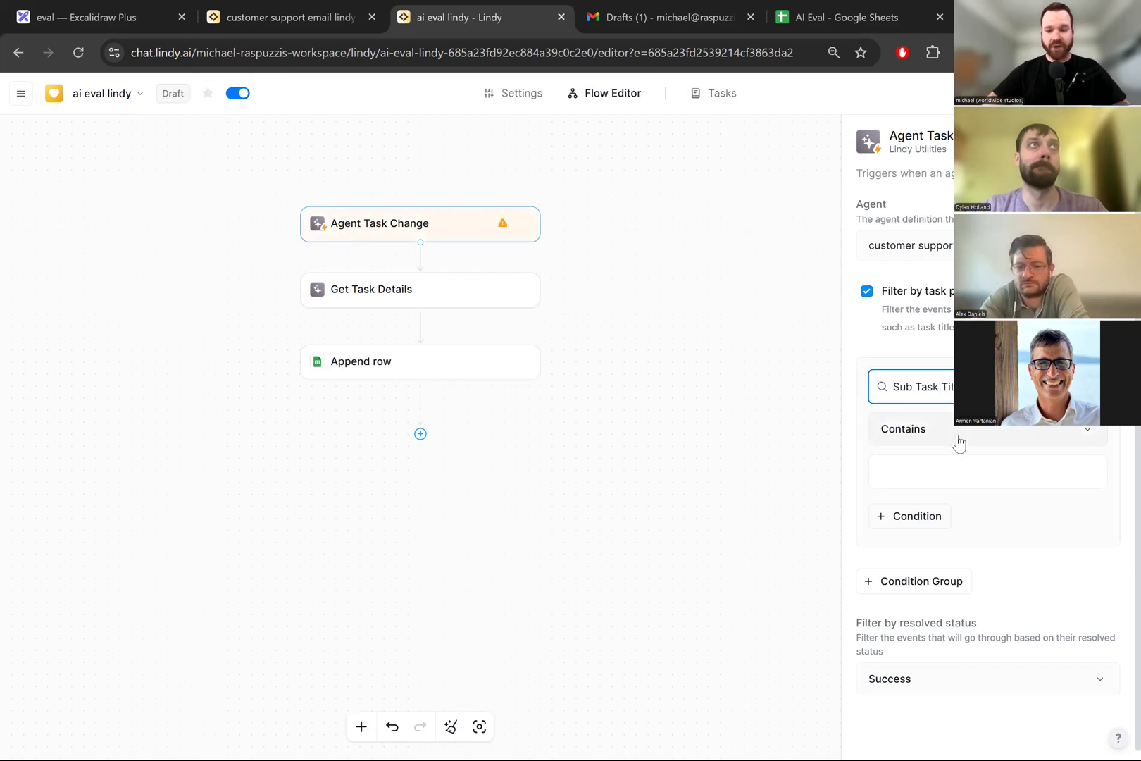
left_click(958, 470)
type("Gmail")
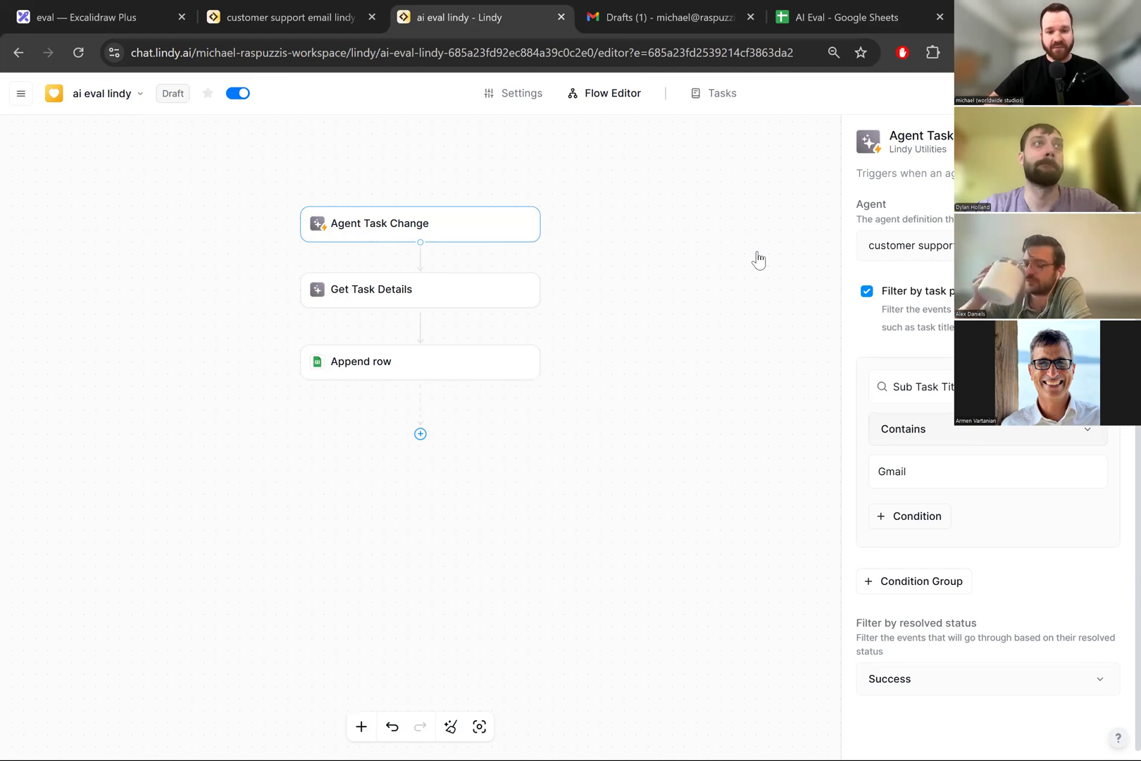
Step: Rename the Agent Task Change trigger as Start Lindy and set its Sub Task Title filter value to Start
double_click(454, 232)
type("Start Lindyu")
key("Return")
left_click(523, 223)
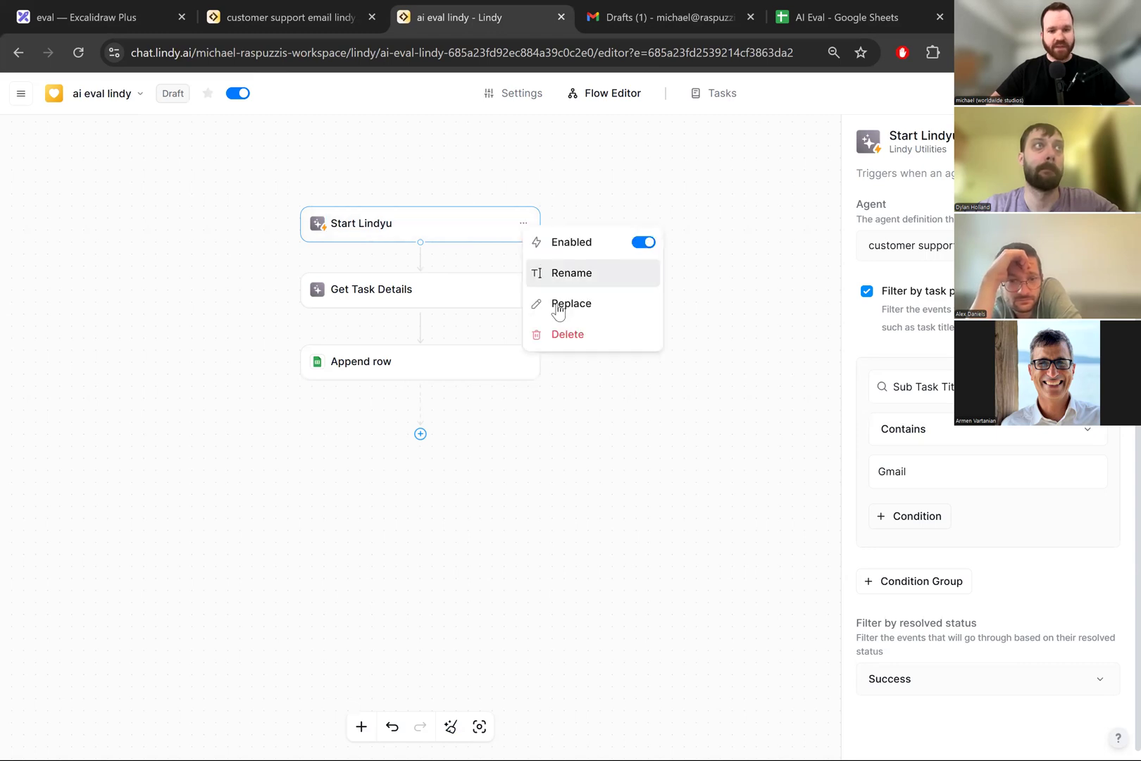
left_click(561, 281)
key("BackSpace")
key("ctrl+z")
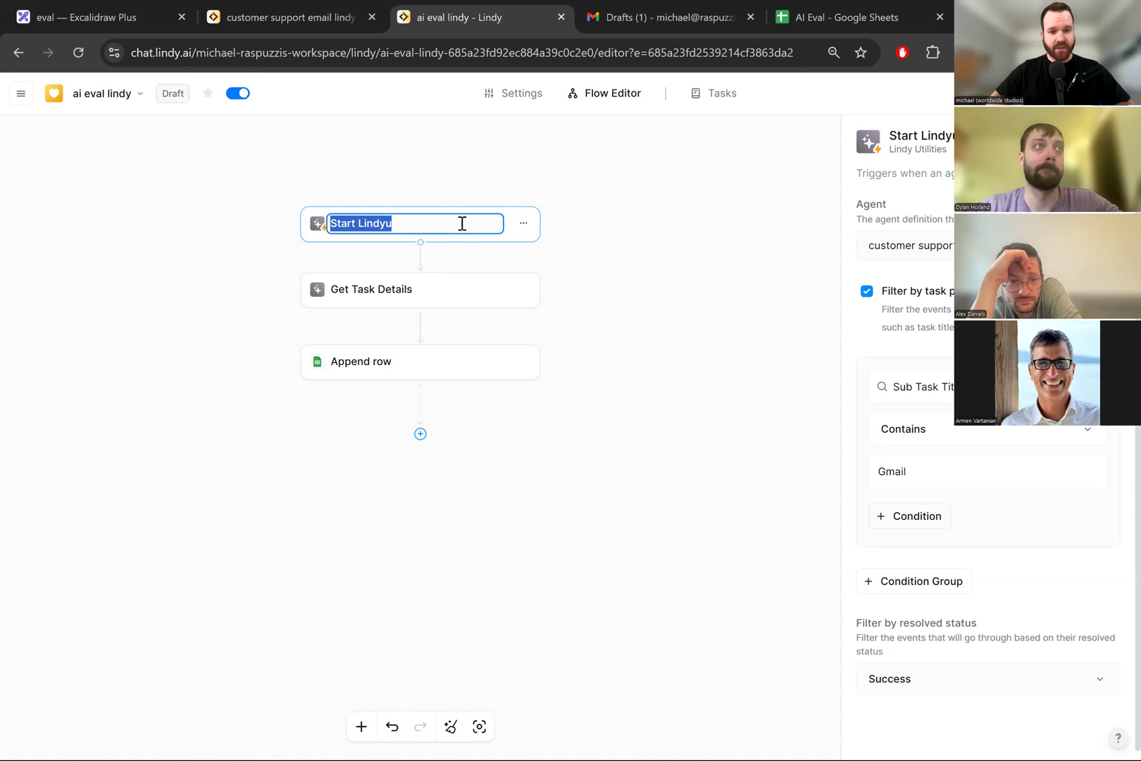
left_click(462, 223)
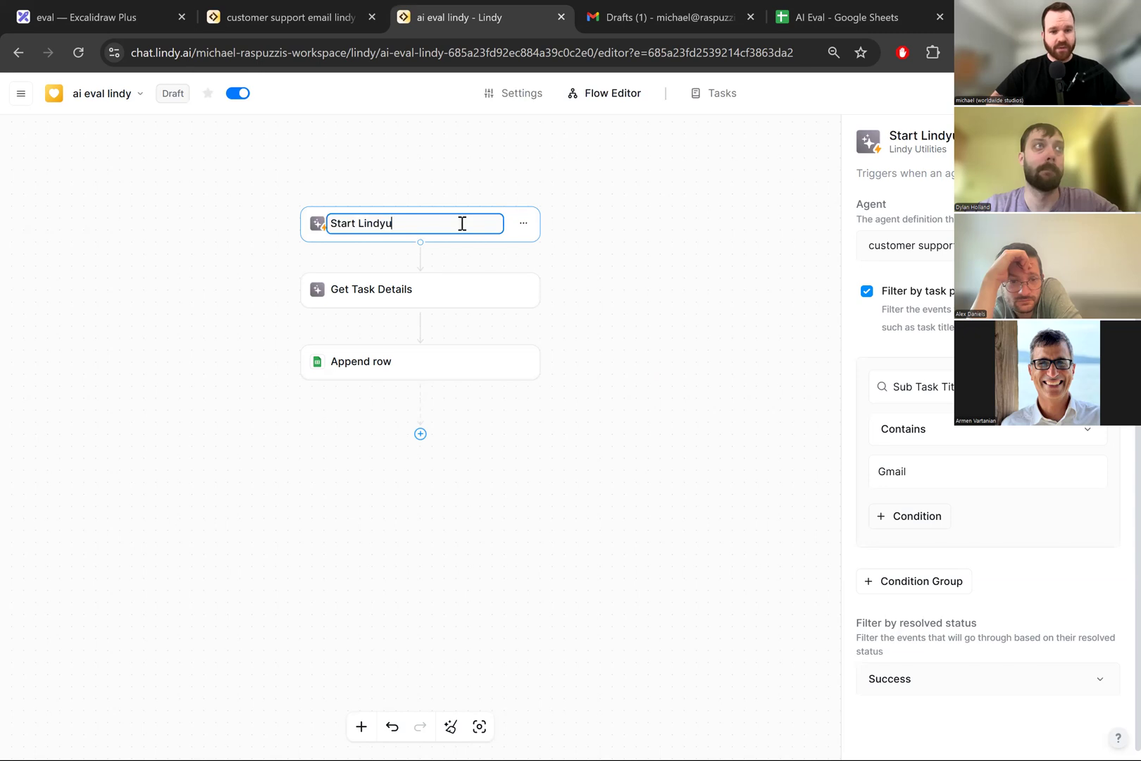
double_click(950, 472)
type("Start")
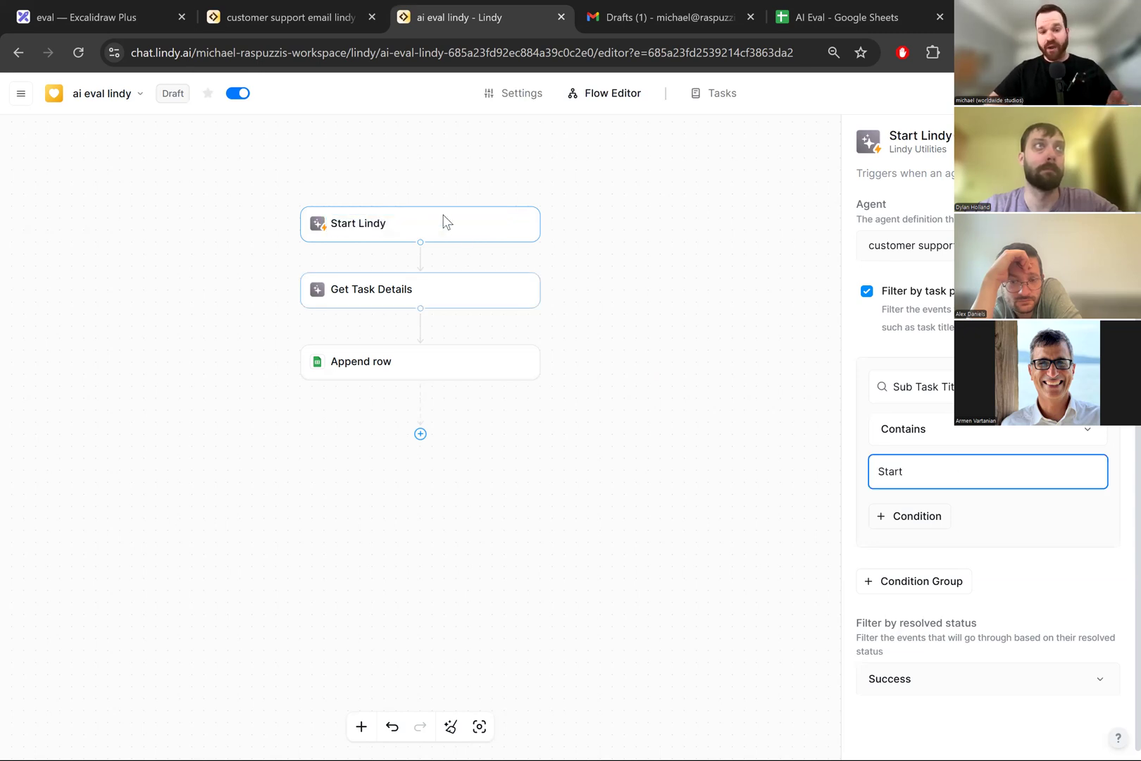
Step: Turn off the task property filter on the Start Lindy trigger and view the options of the resolved status filter
left_click(962, 502)
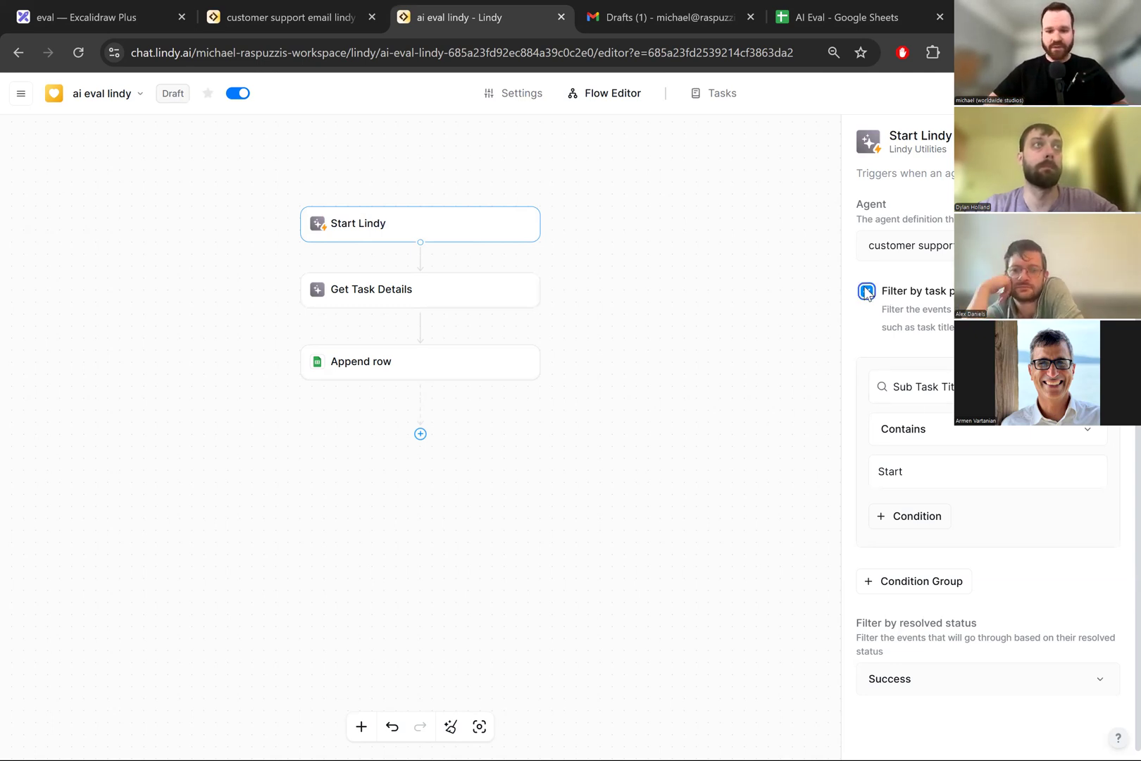
left_click(892, 308)
left_click(1006, 431)
scroll(1026, 520, "up", 3, "ctrl")
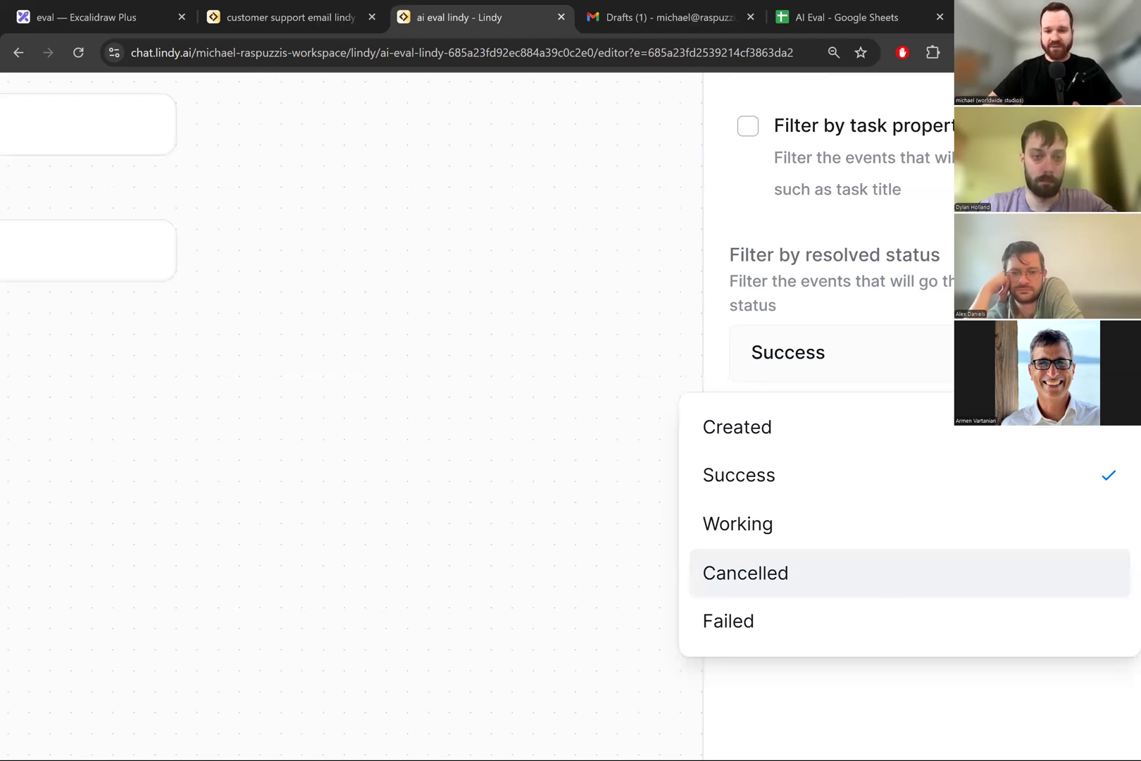
key("ctrl+0")
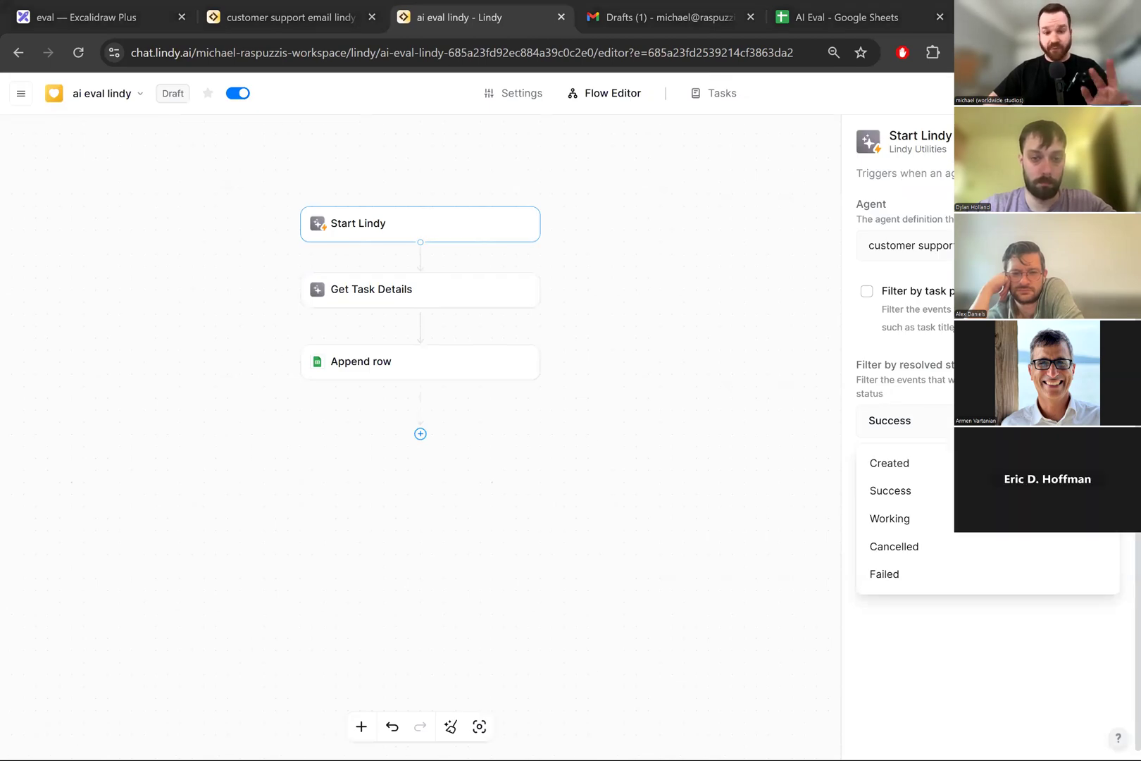
left_click(406, 292)
scroll(406, 292, "up", 3)
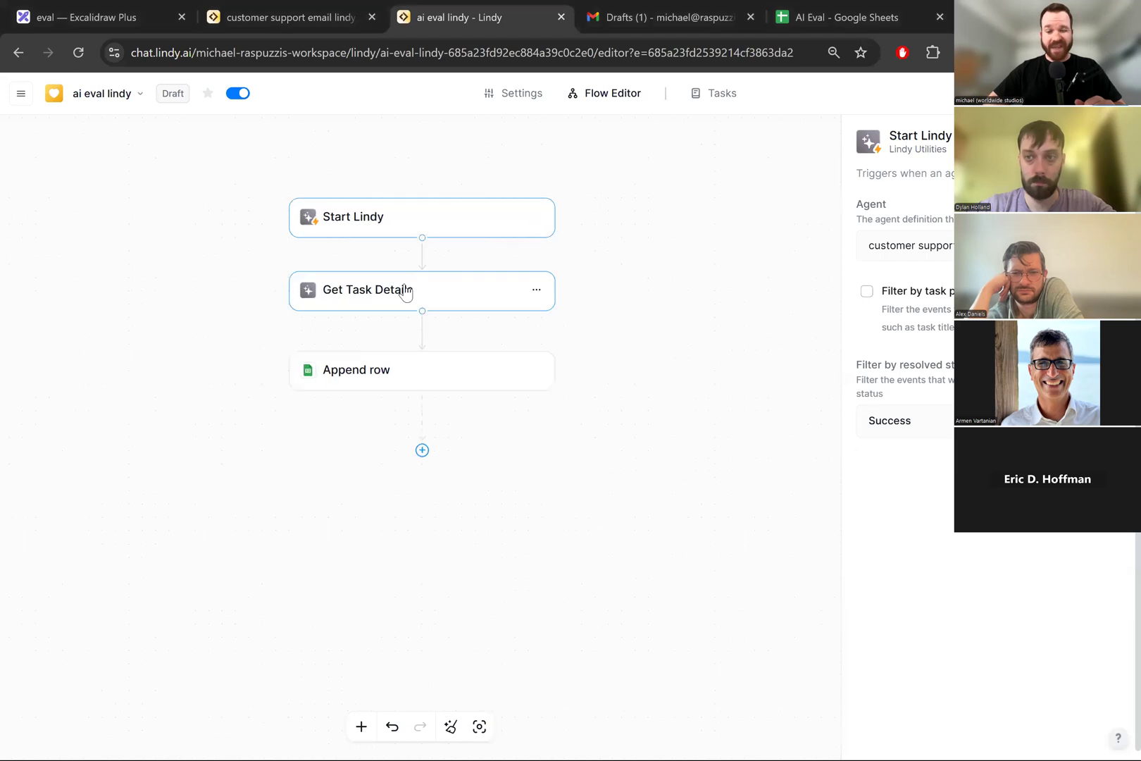
left_click(556, 292)
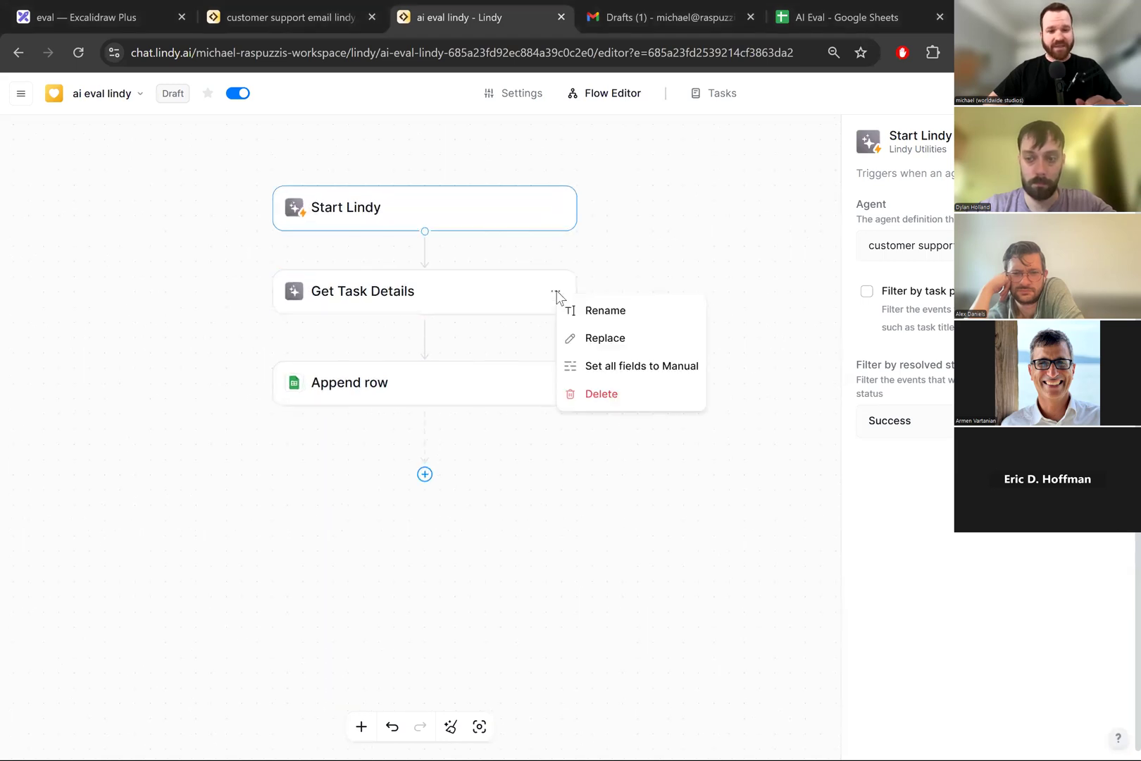
left_click(476, 301)
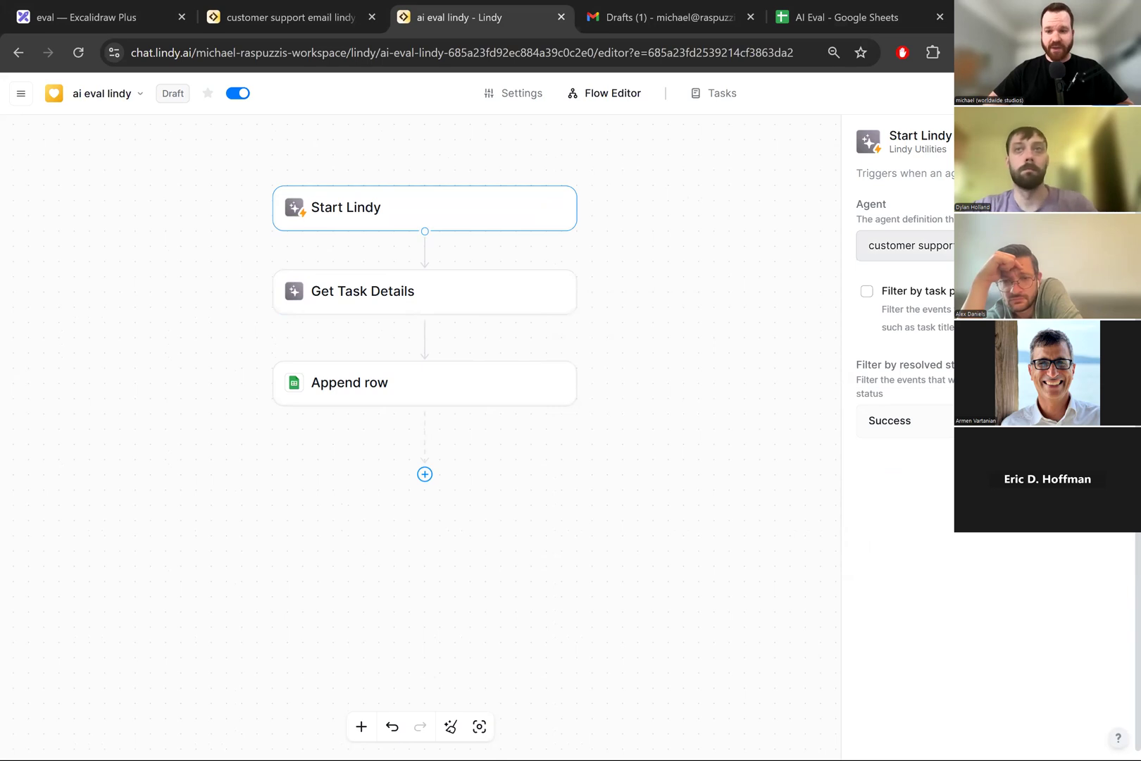
Step: Select customer support email lindy as the Start Lindy trigger's agent and leave the task property filter disabled
left_click(908, 245)
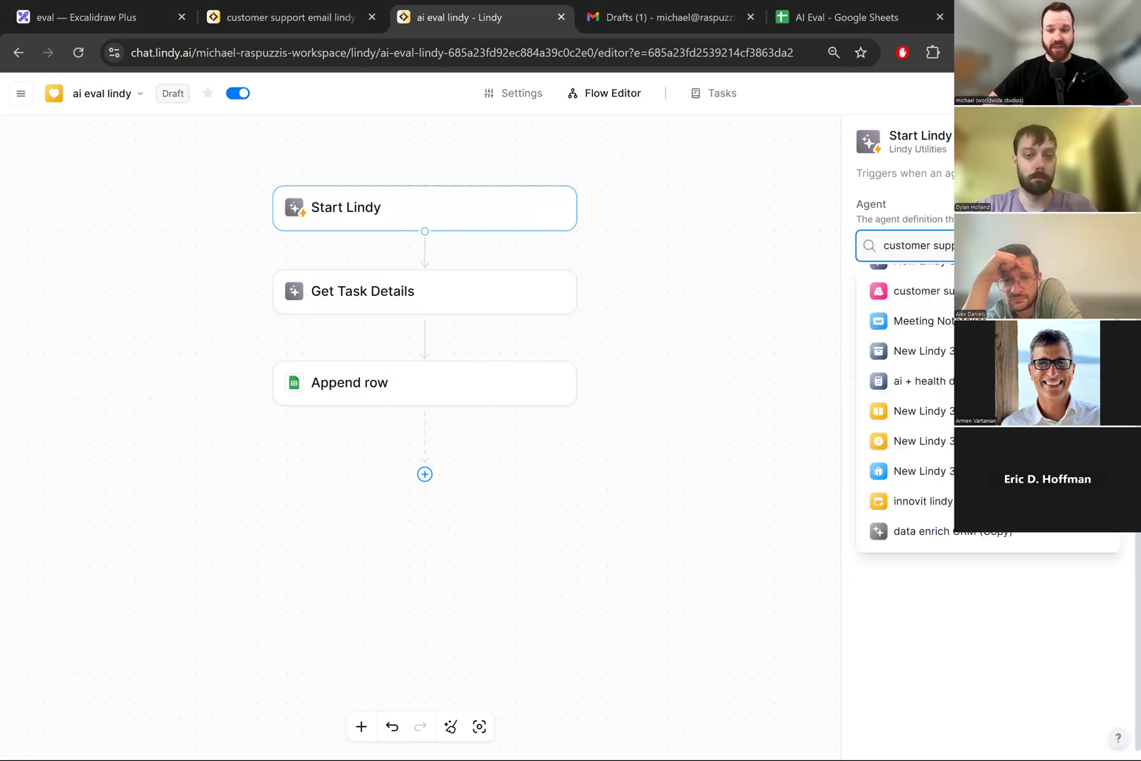
left_click(923, 290)
scroll(928, 254, "up", 5)
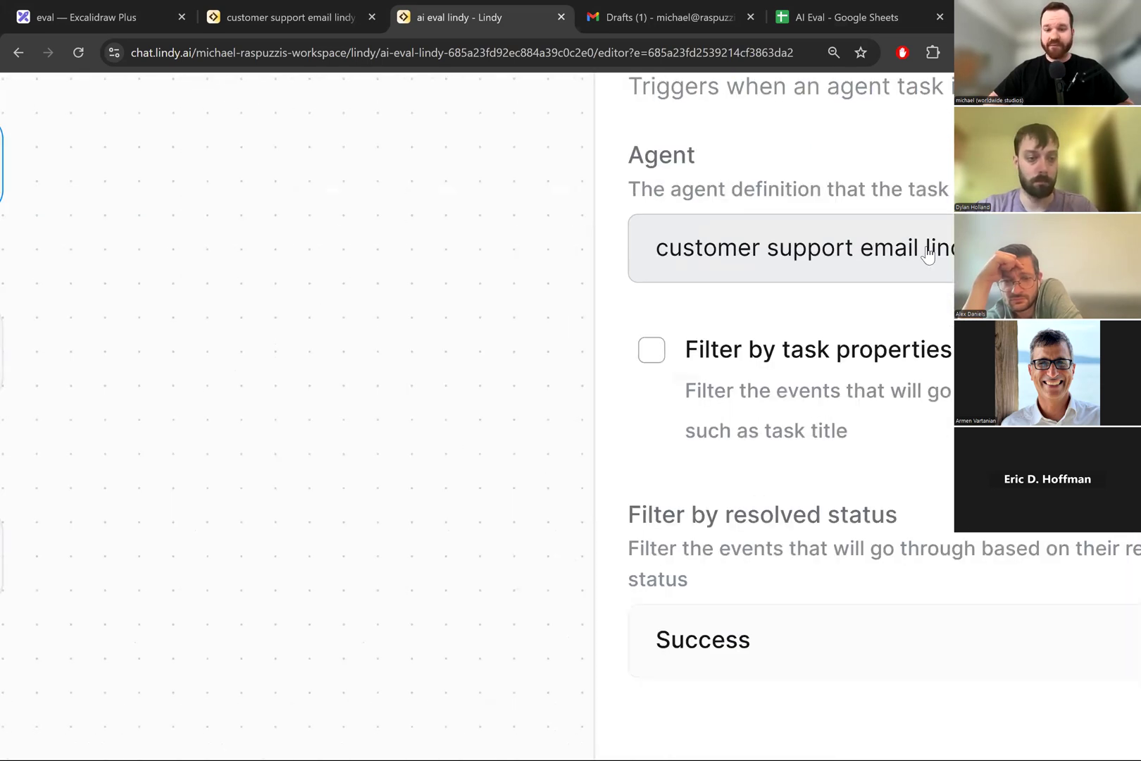
scroll(874, 196, "down", 5)
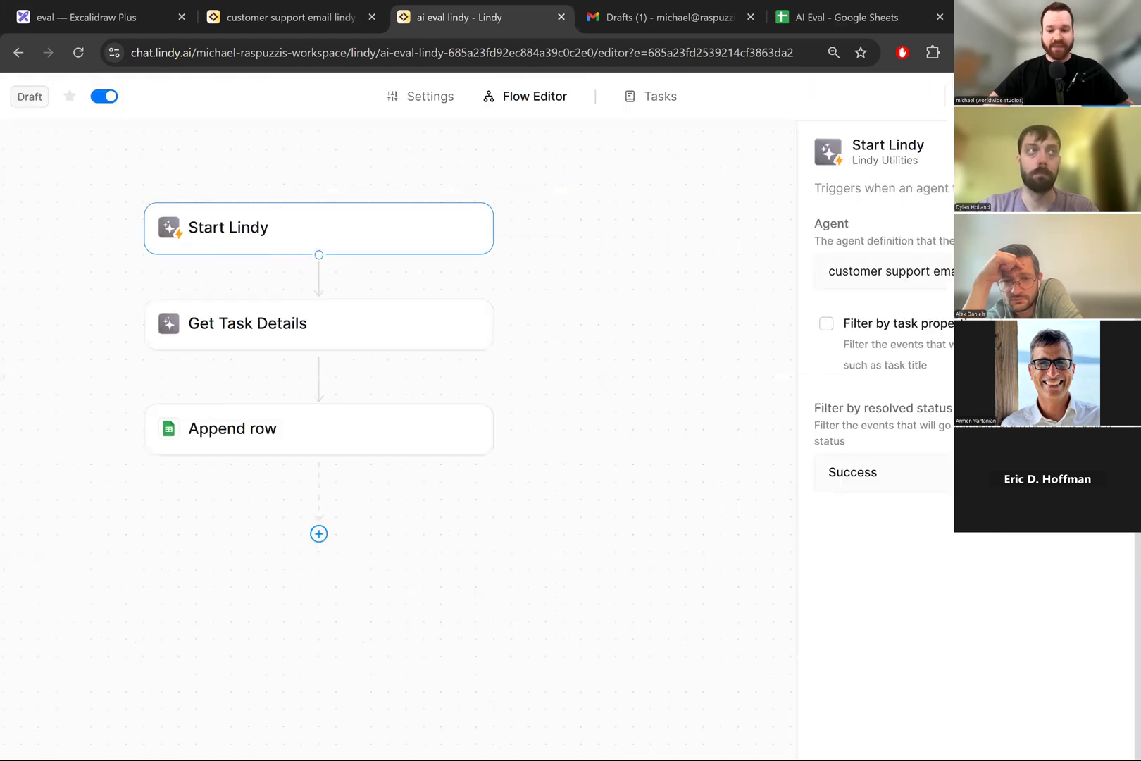
left_click(835, 322)
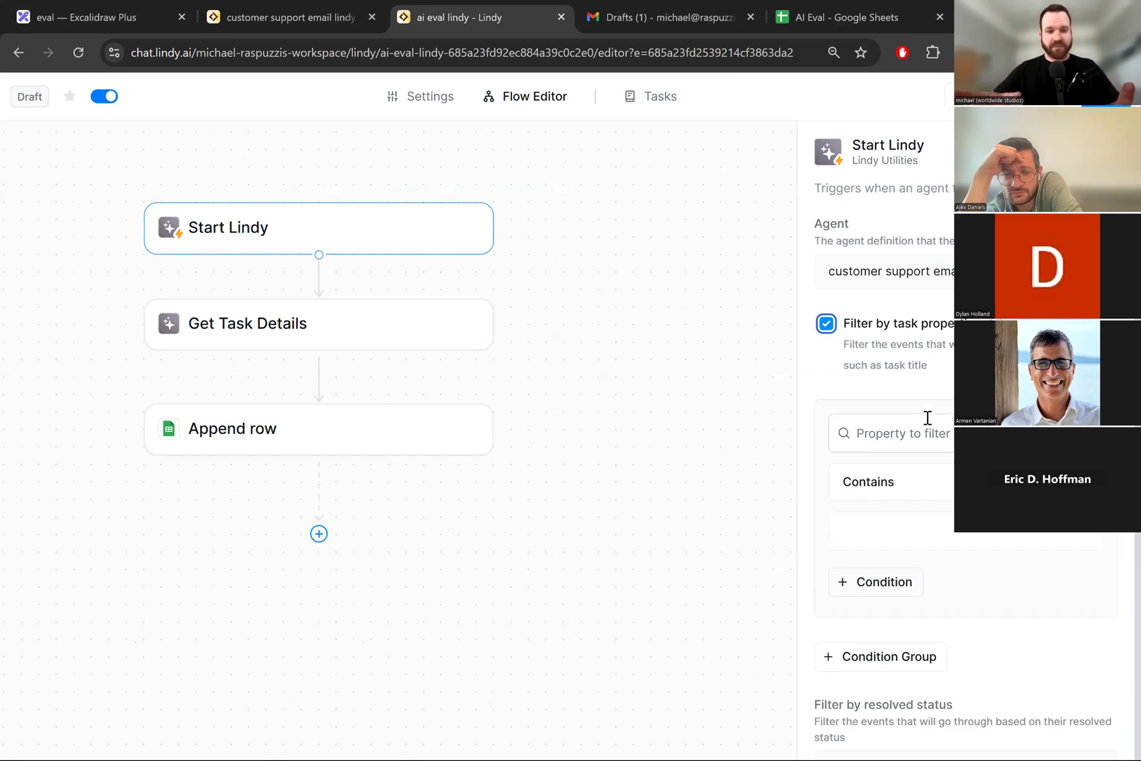
left_click(827, 327)
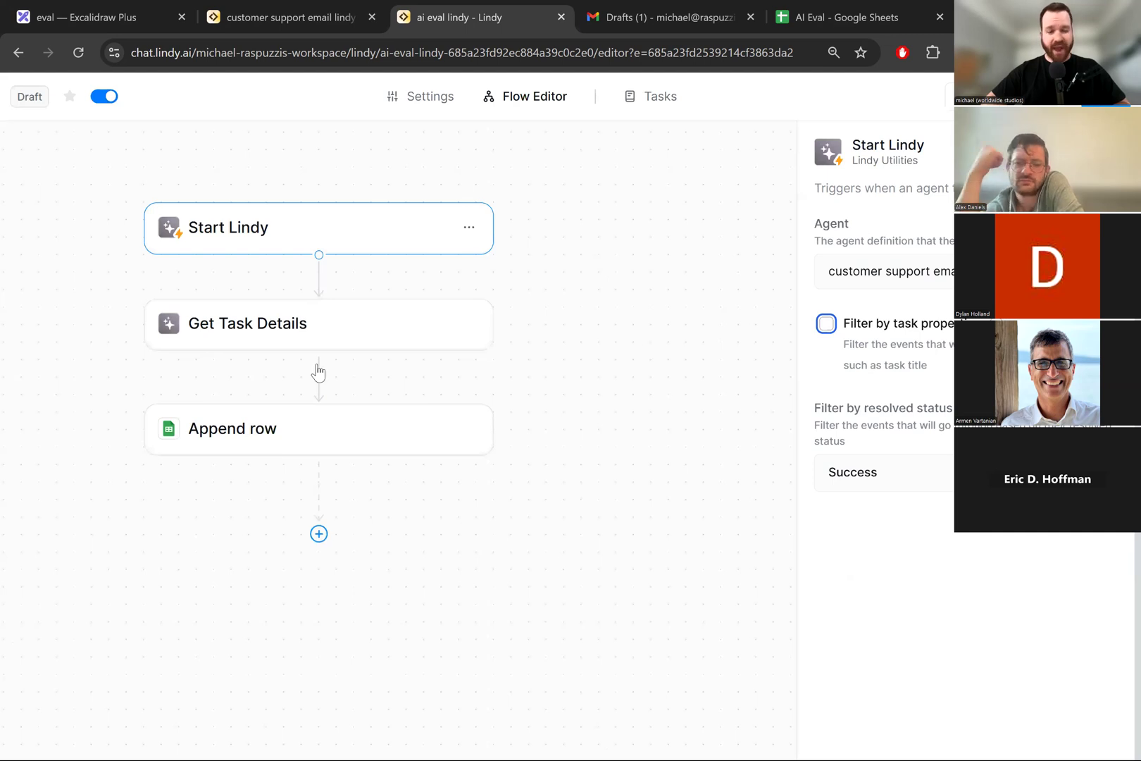
Step: Examine the Append row action's model, spreadsheet, sheet title and all of its row value fields
left_click(432, 438)
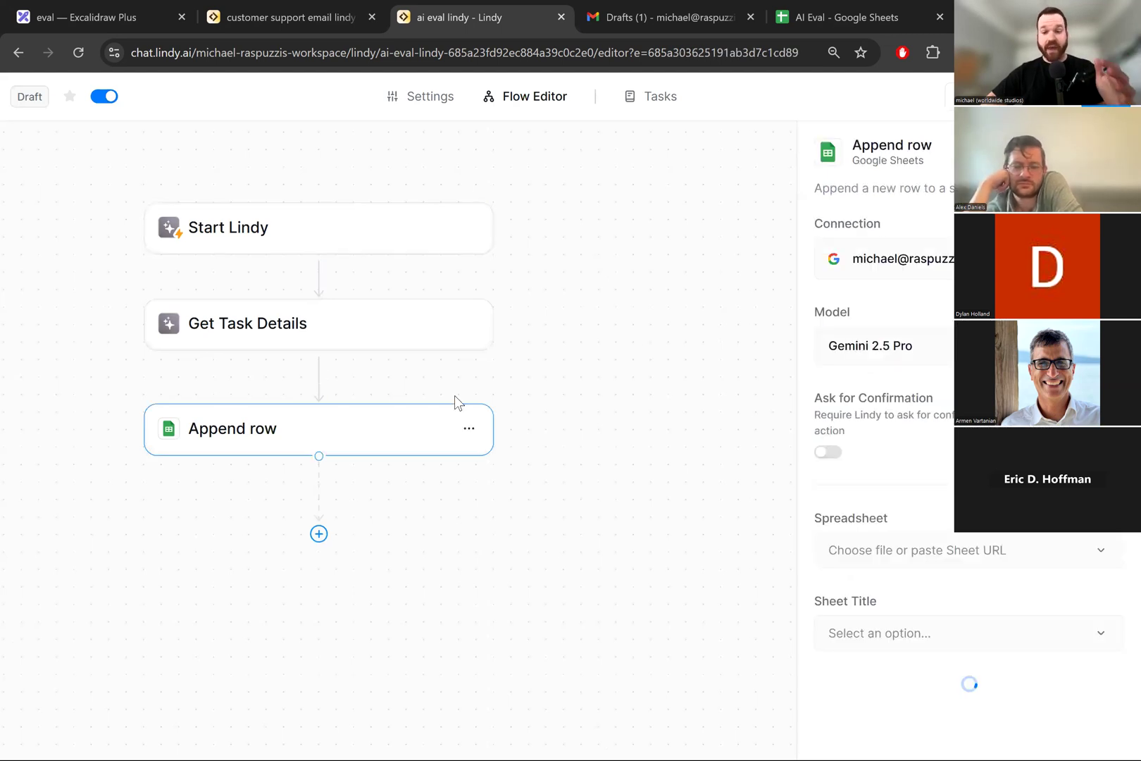
scroll(931, 426, "down", 5)
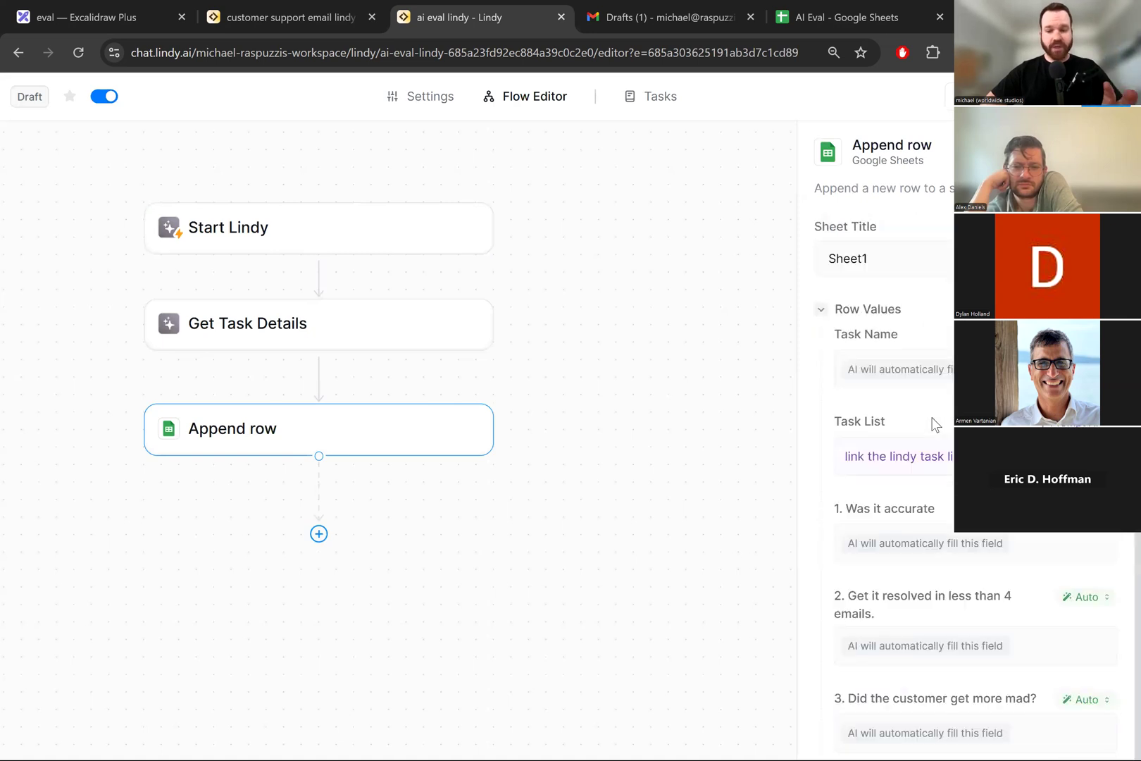
scroll(932, 424, "down", 2)
left_click(1048, 360)
scroll(1048, 360, "up", 4)
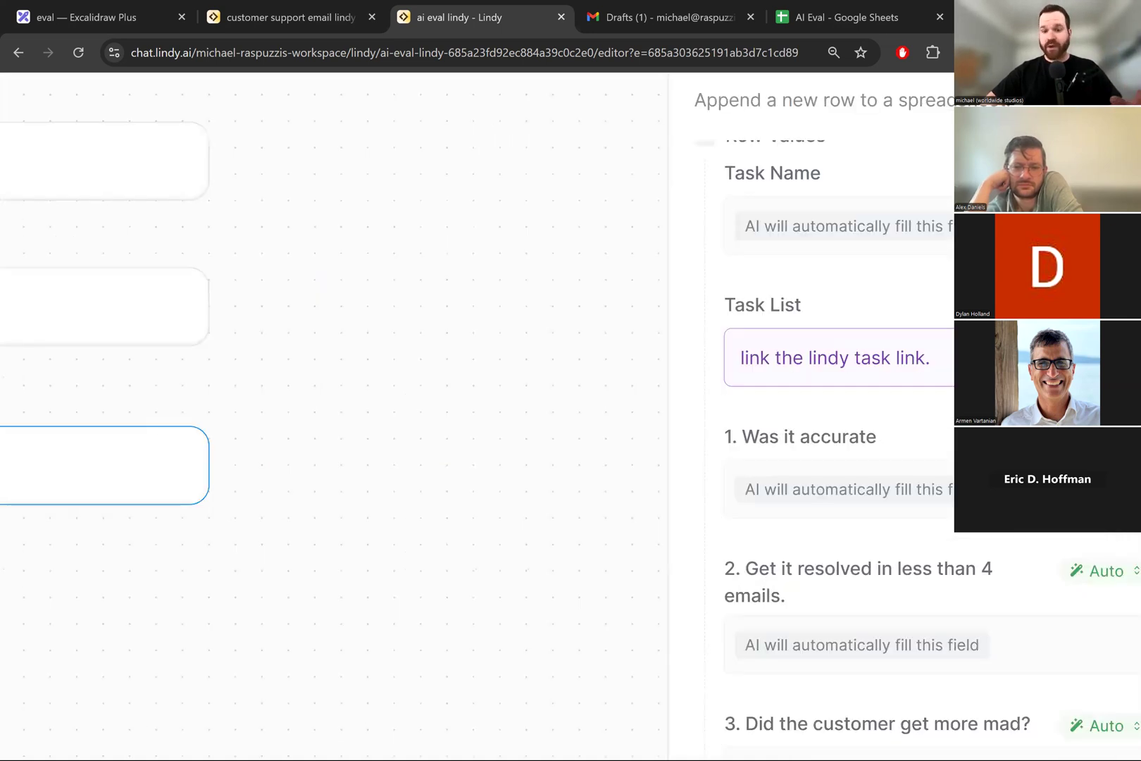
scroll(895, 337, "down", 4)
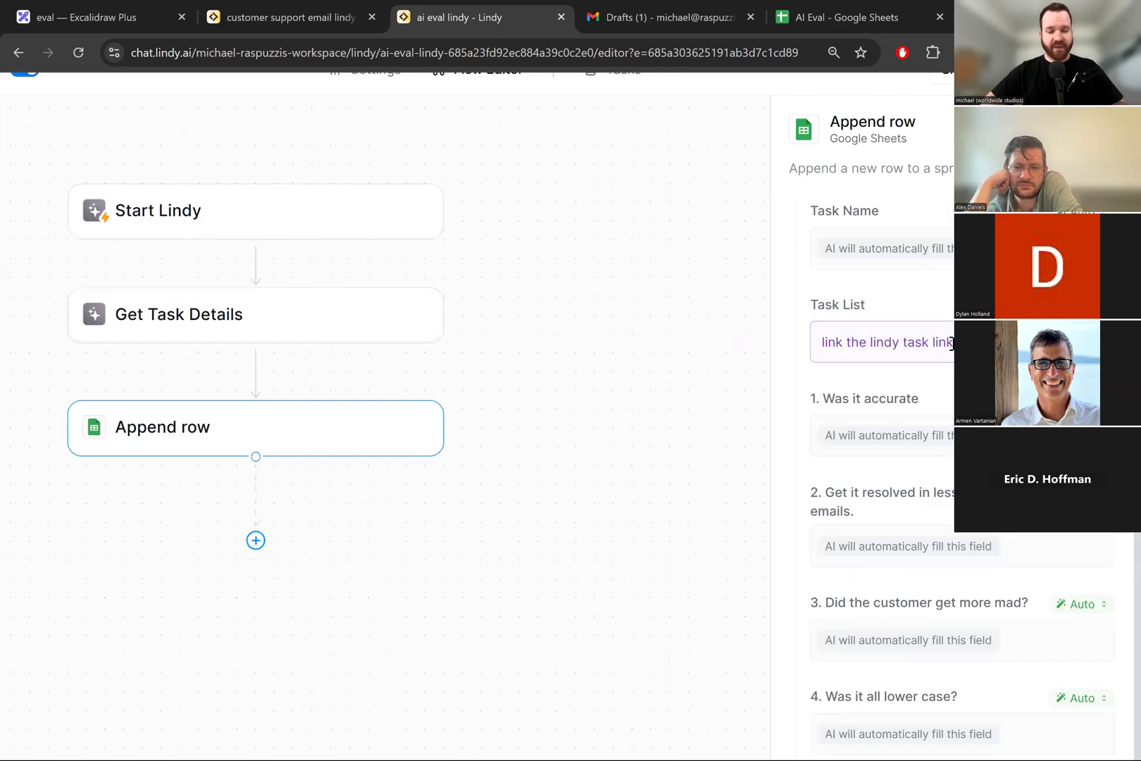
scroll(1127, 471, "up", 5)
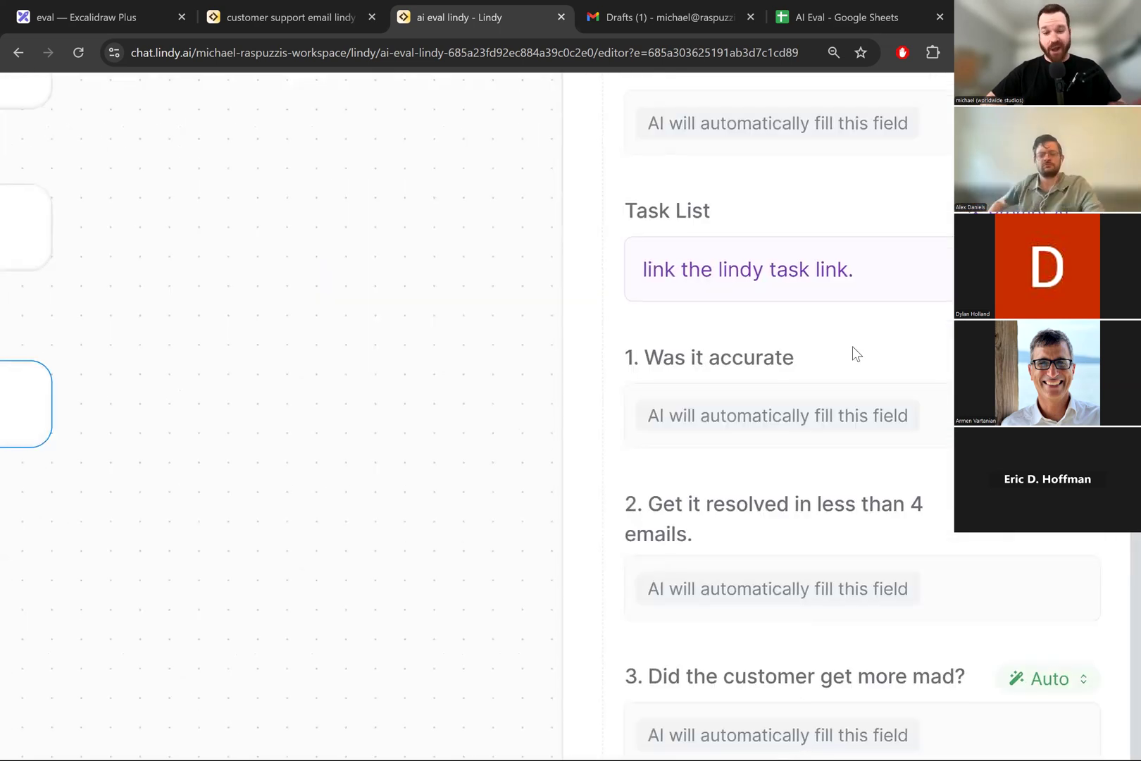
scroll(852, 346, "down", 2)
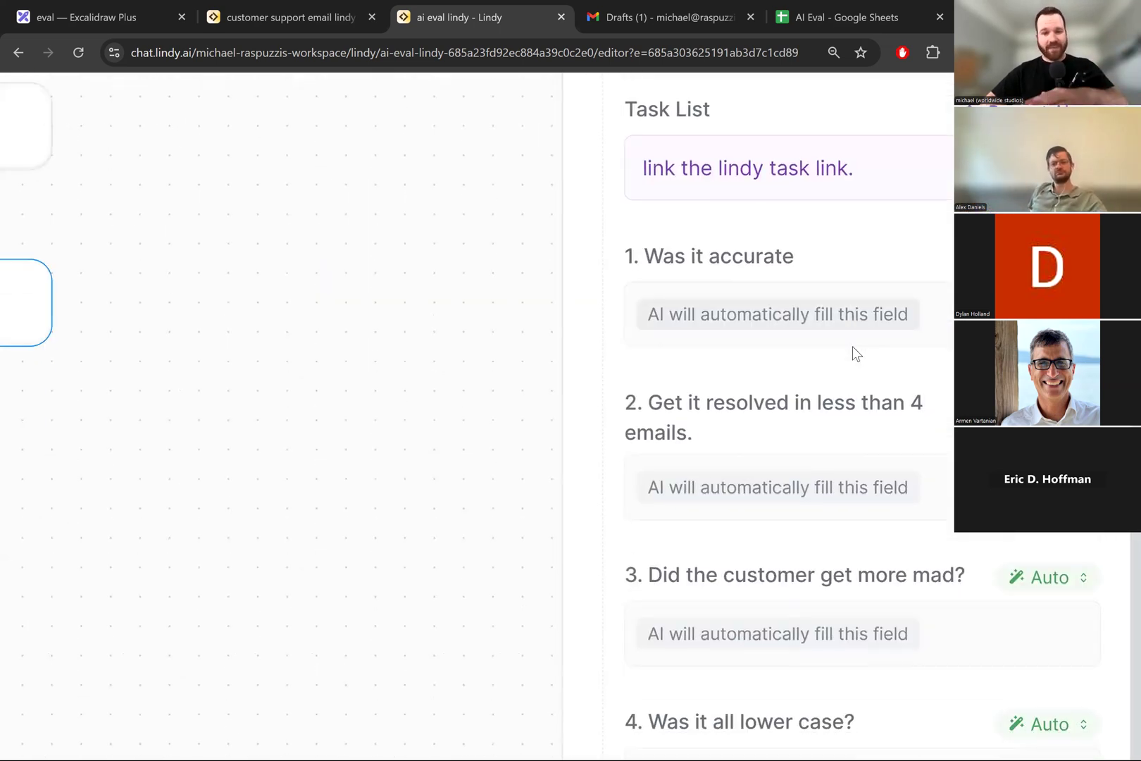
scroll(852, 346, "up", 6)
scroll(852, 346, "up", 4)
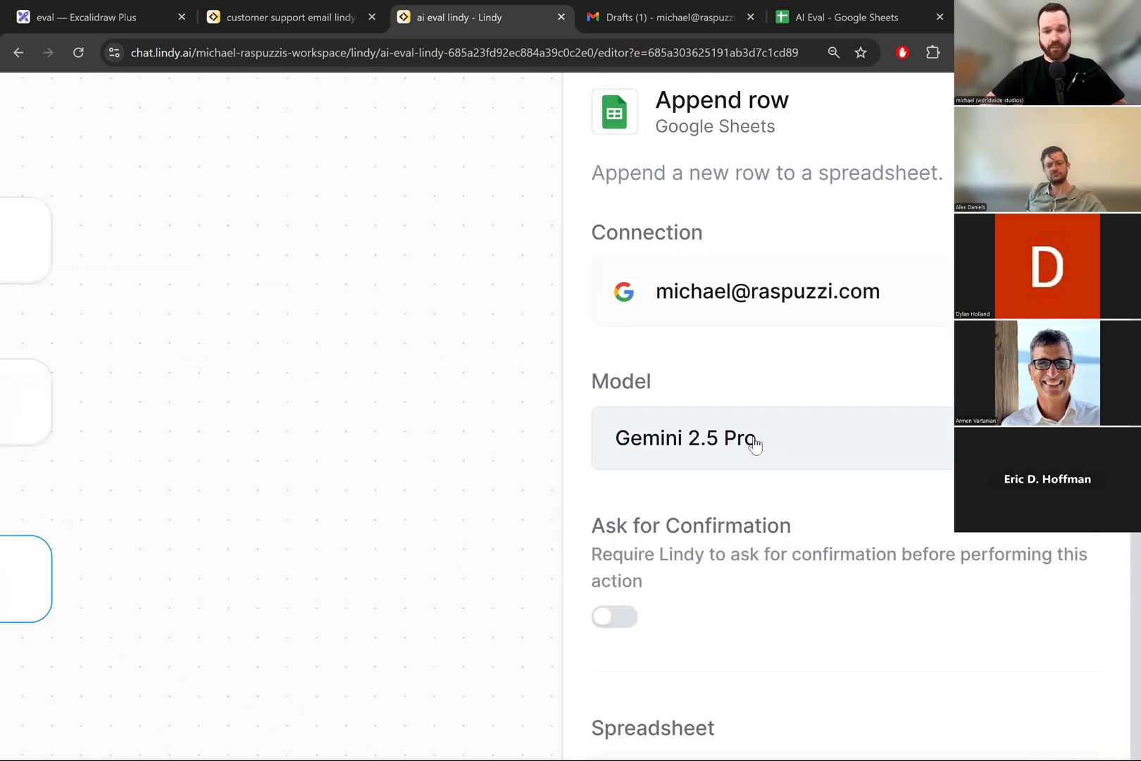
scroll(782, 443, "down", 10)
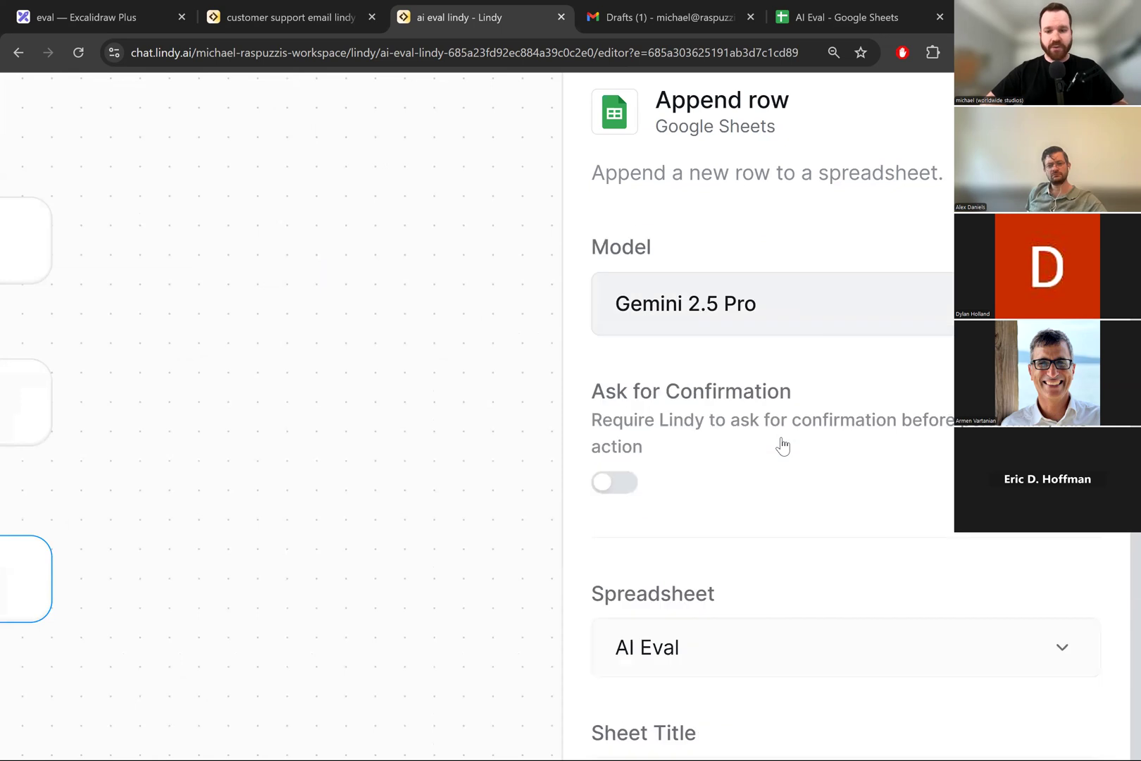
scroll(947, 296, "down", 1)
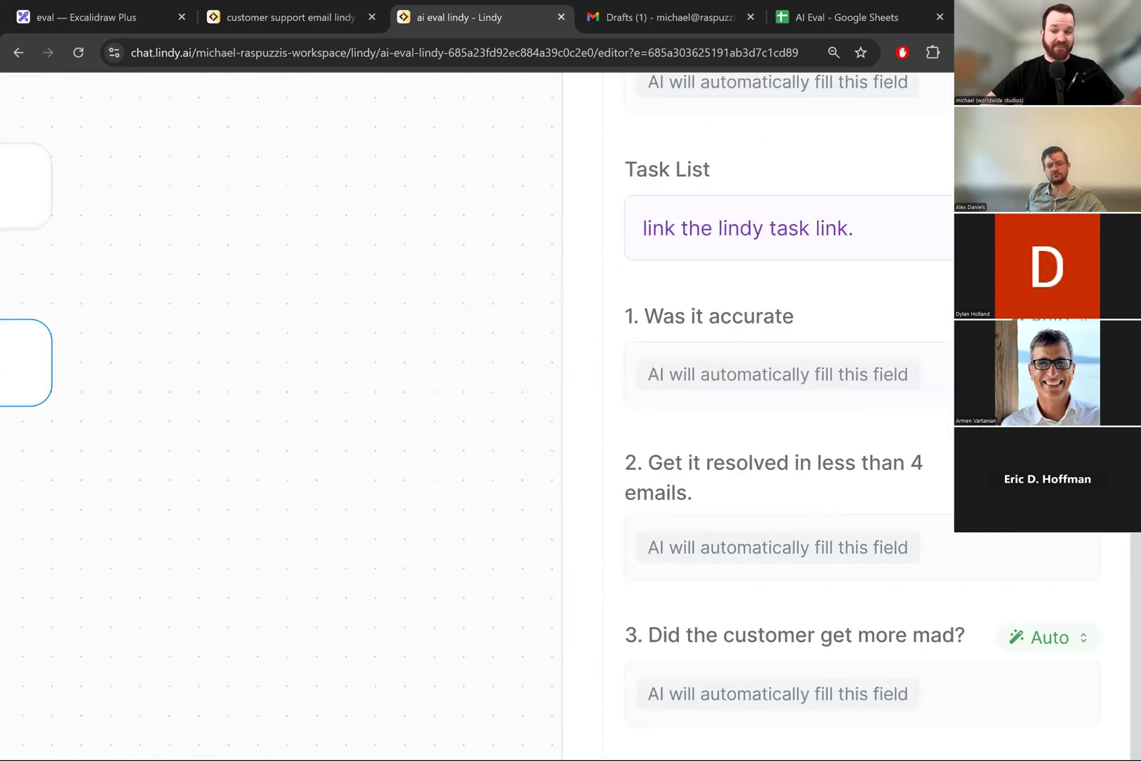
scroll(947, 367, "down", 5)
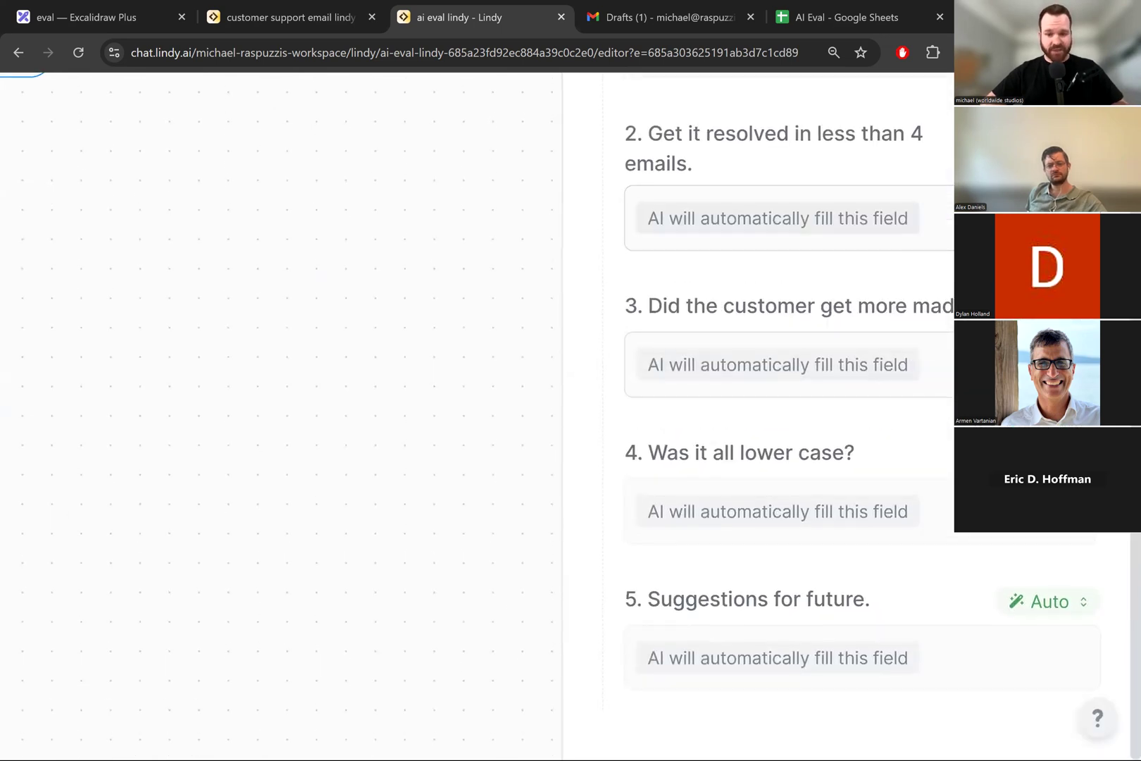
scroll(862, 415, "up", 5)
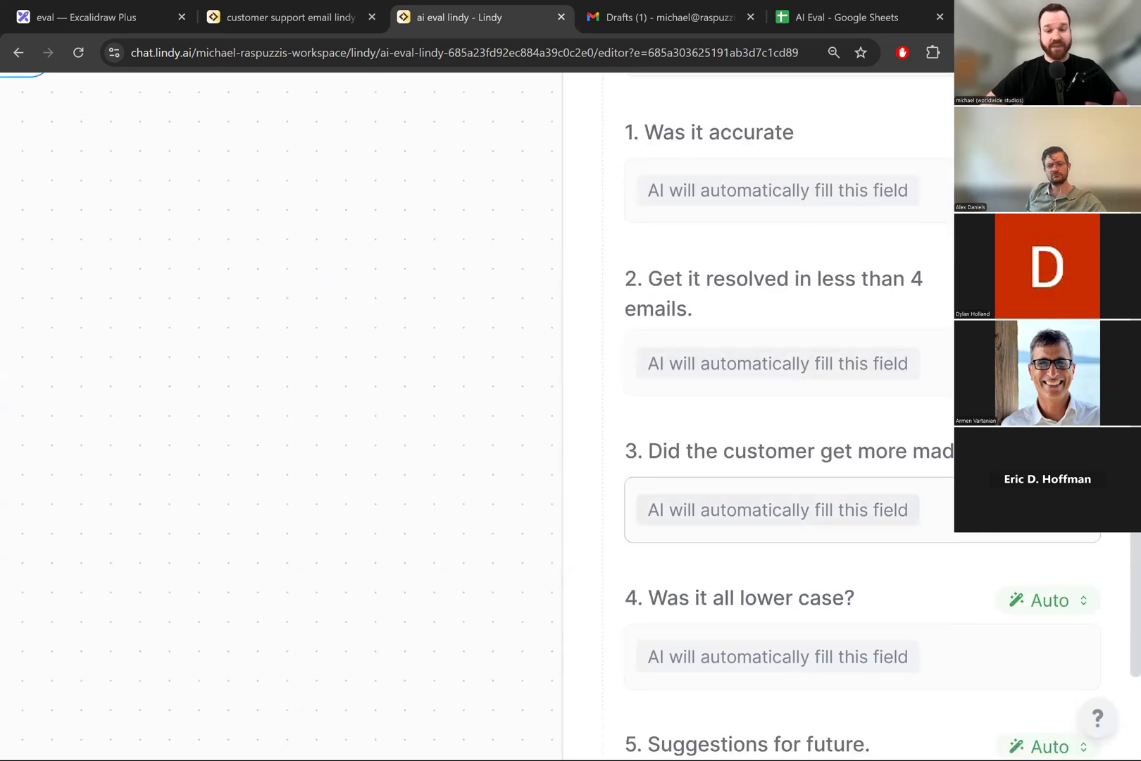
Step: Try Prompt AI for the "1. Was it accurate" row value of the Append row action and return the field to Auto
left_click(1049, 304)
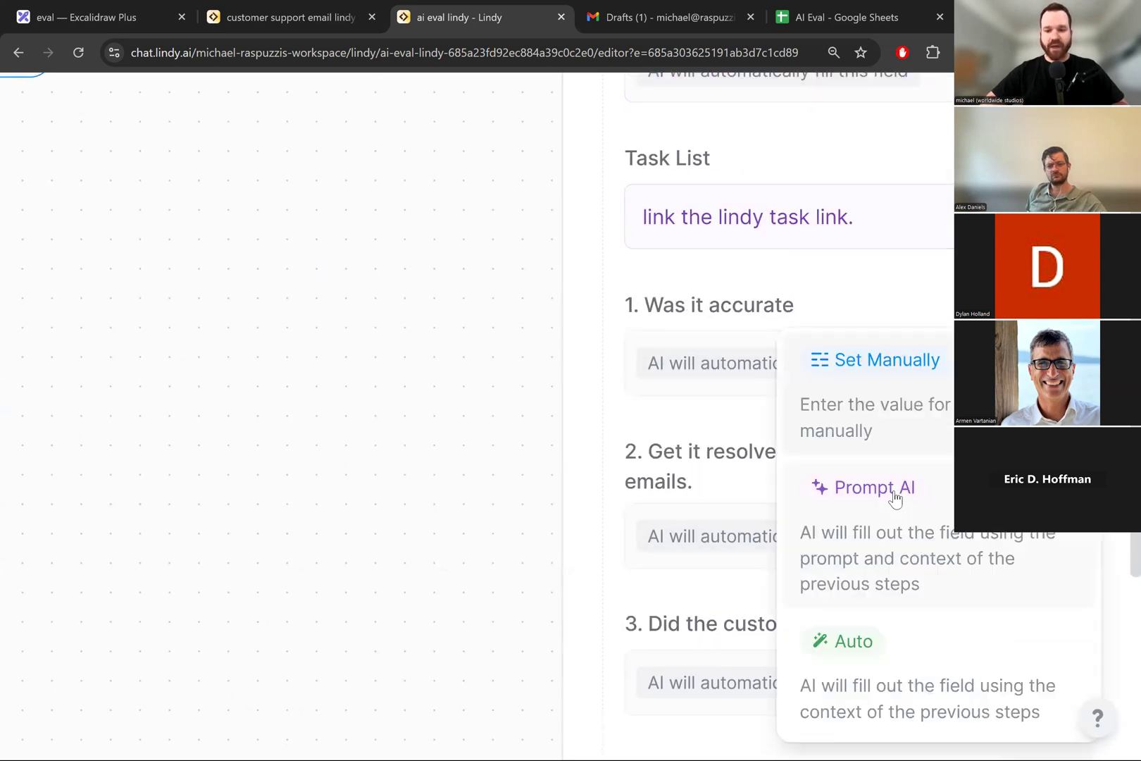
left_click(894, 499)
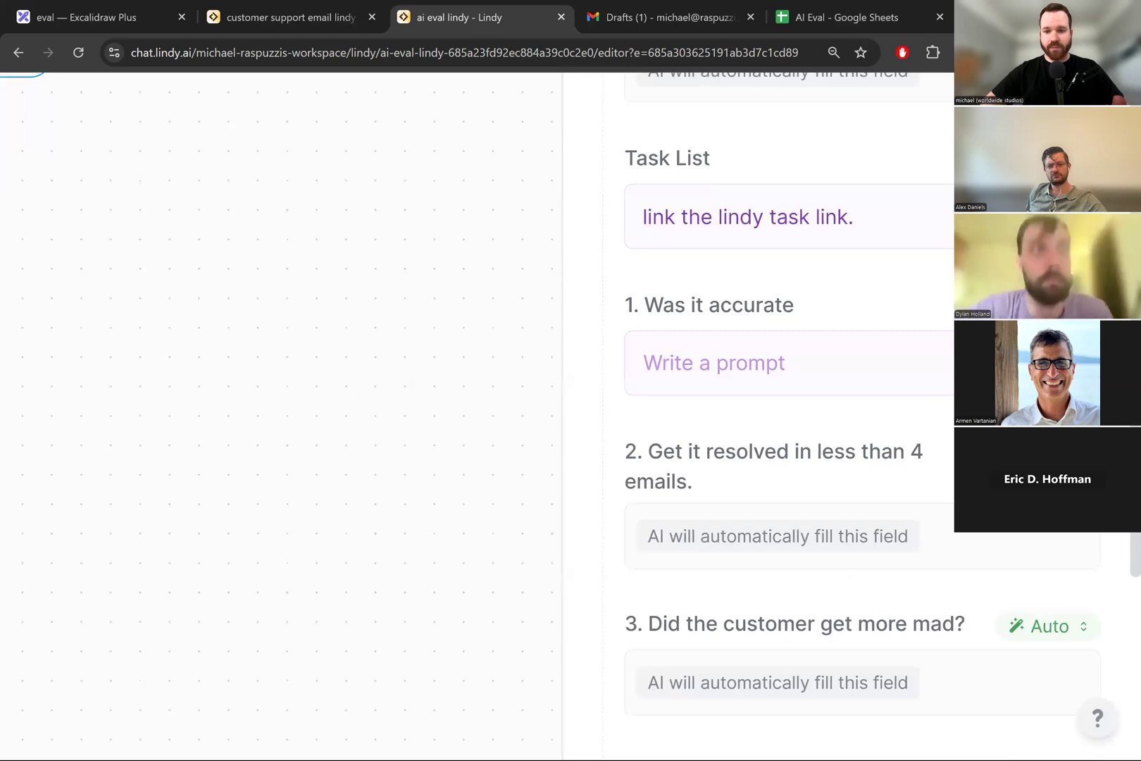
left_click(1049, 304)
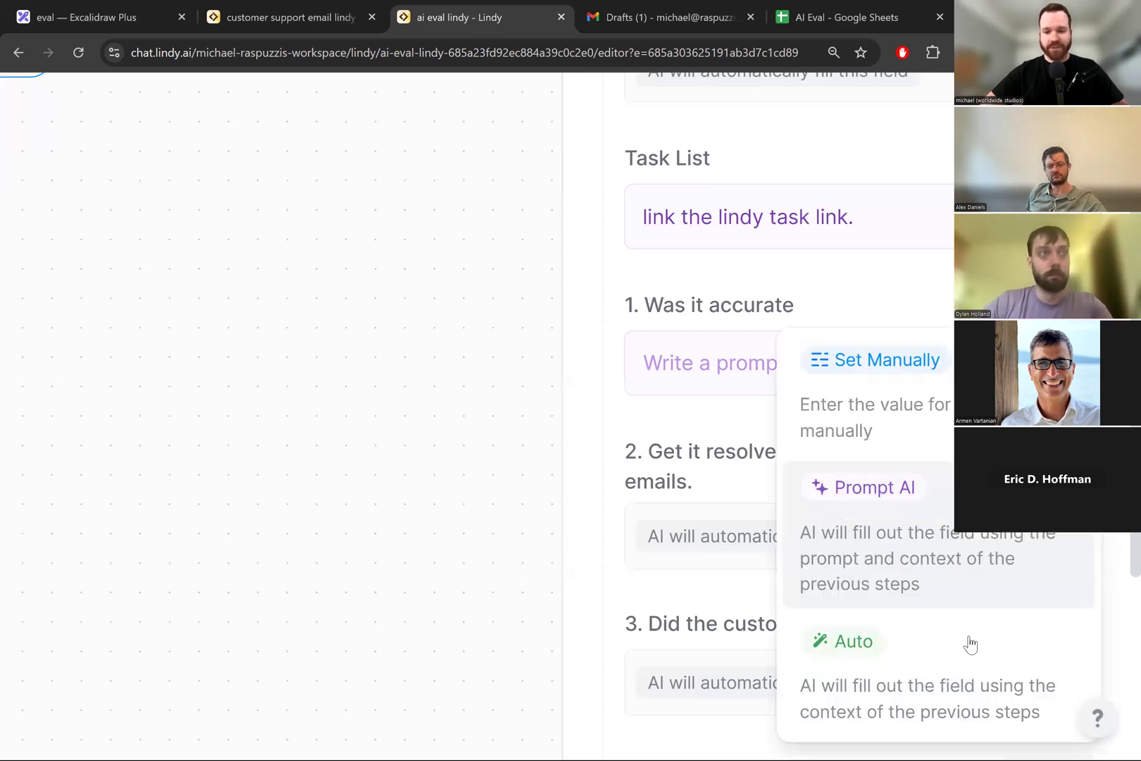
left_click(967, 645)
key("ctrl+minus")
key("ctrl+minus")
key("ctrl+minus")
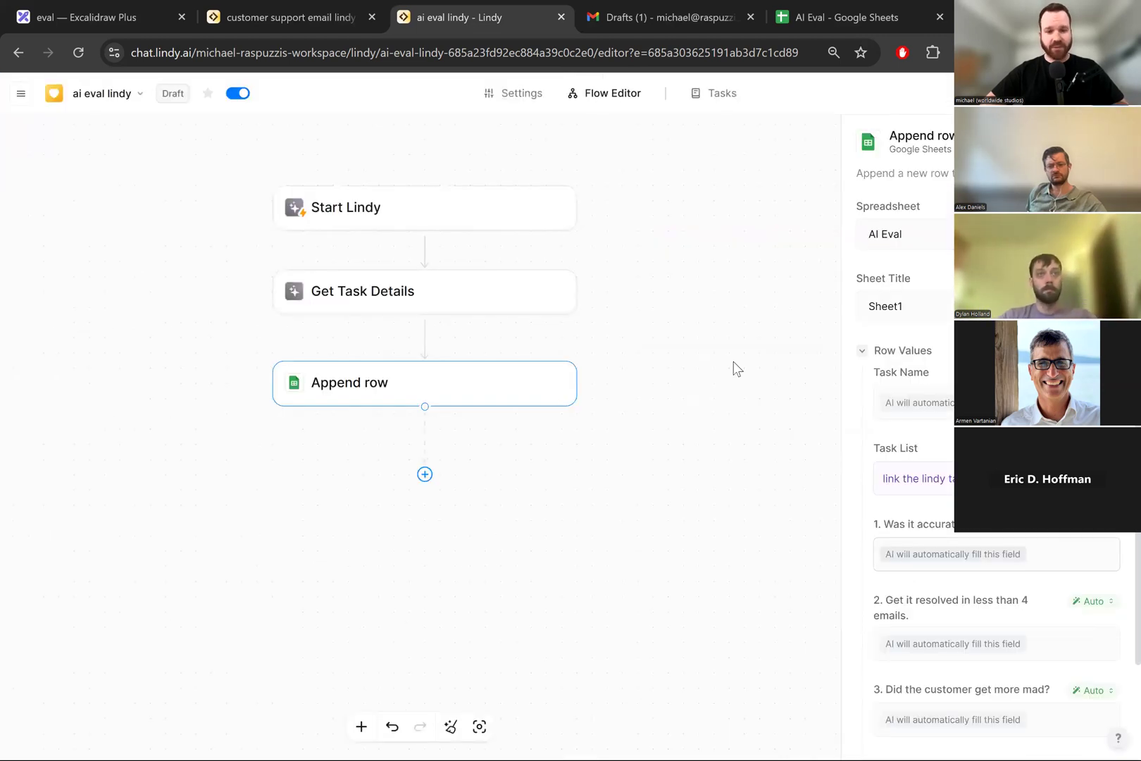
left_click(266, 13)
left_click(462, 21)
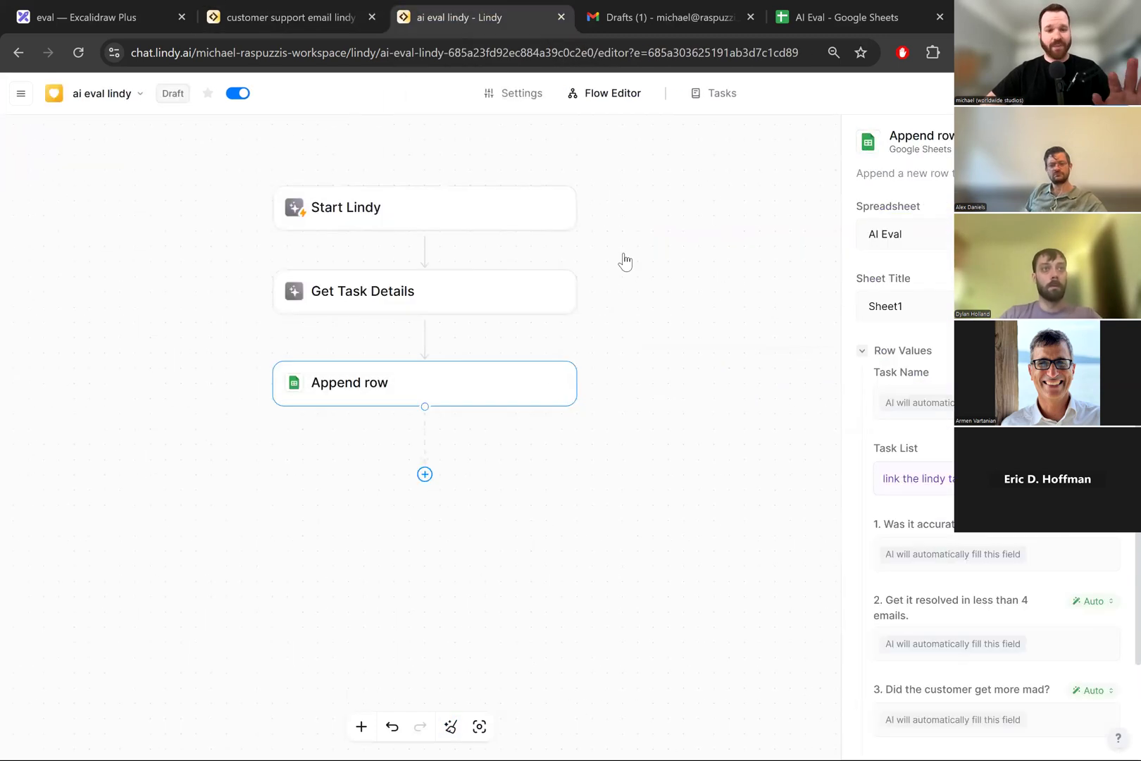
left_click(662, 9)
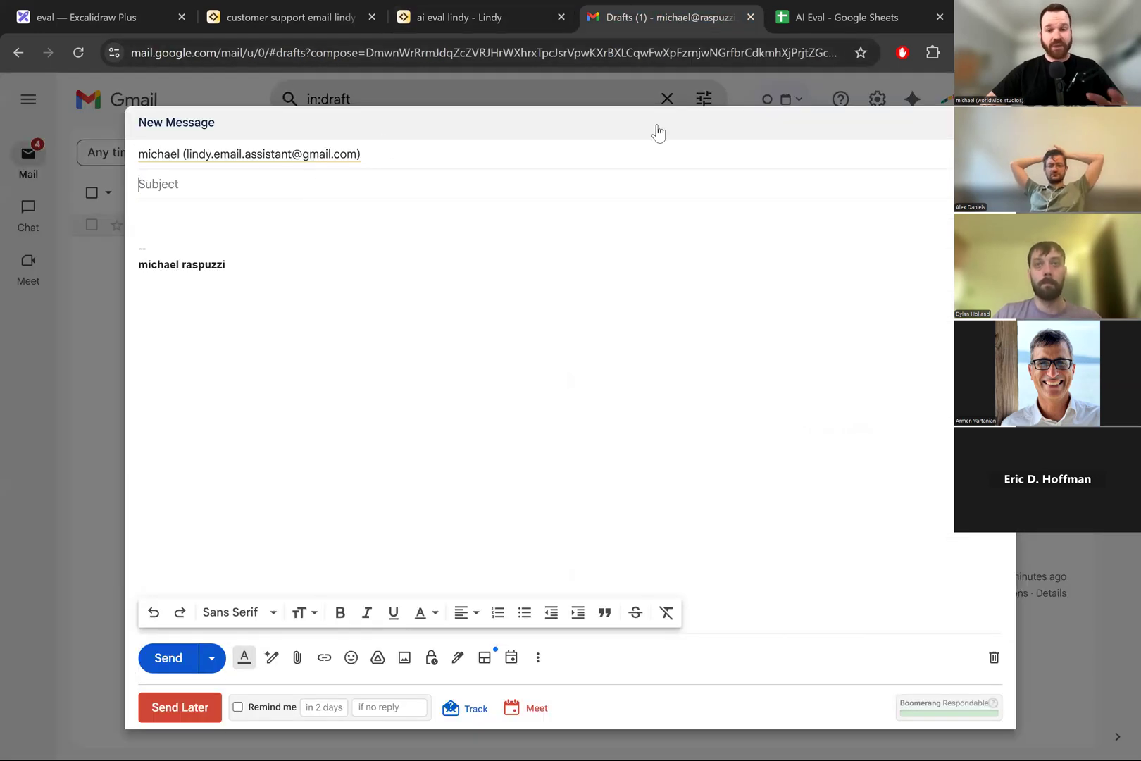
Step: Switch to the AI Eval spreadsheet in Google Sheets and examine the task and evaluation question columns across its header row
left_click(809, 19)
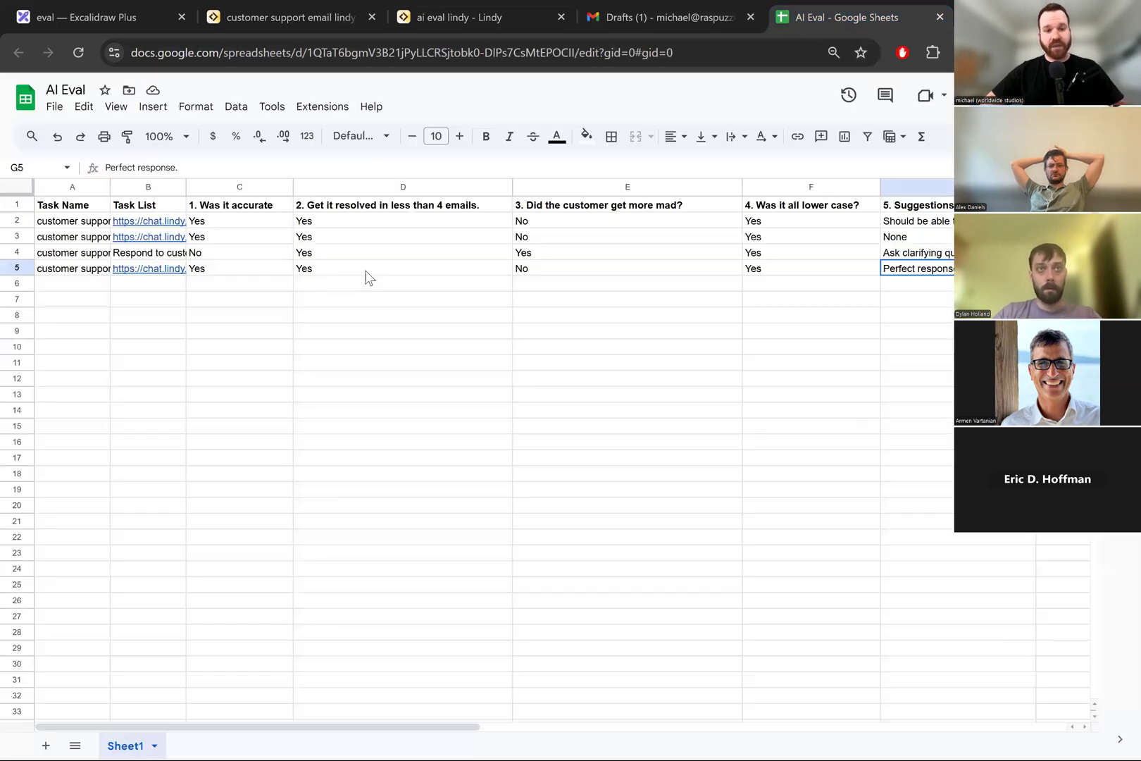
scroll(55, 214, "up", 5)
scroll(55, 214, "left", 1)
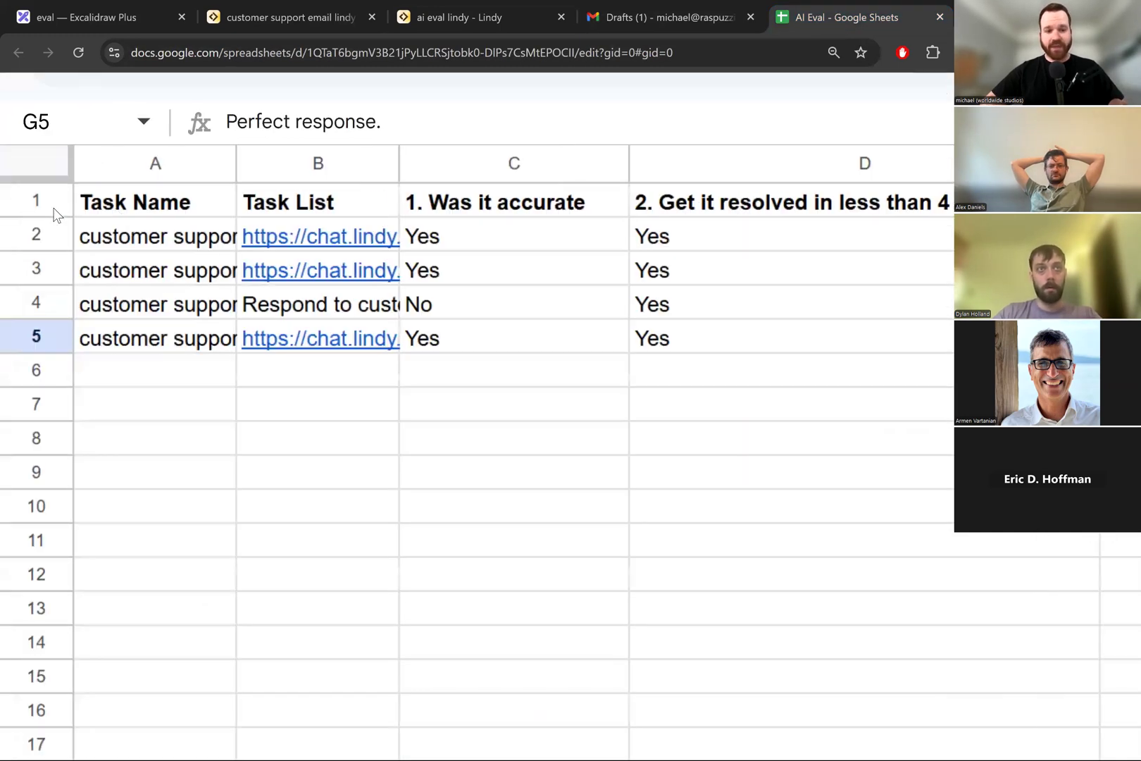
scroll(56, 214, "up", 1)
left_click(244, 295)
scroll(285, 295, "right", 4)
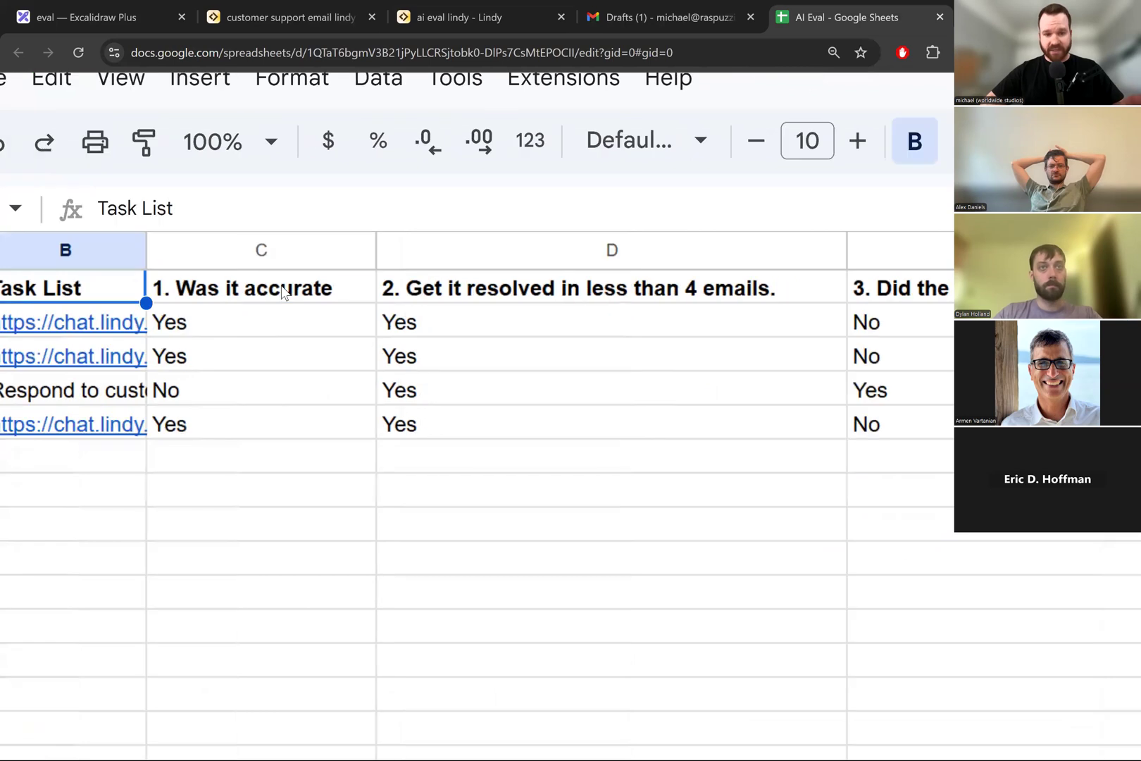
left_click(277, 296)
scroll(277, 296, "right", 5)
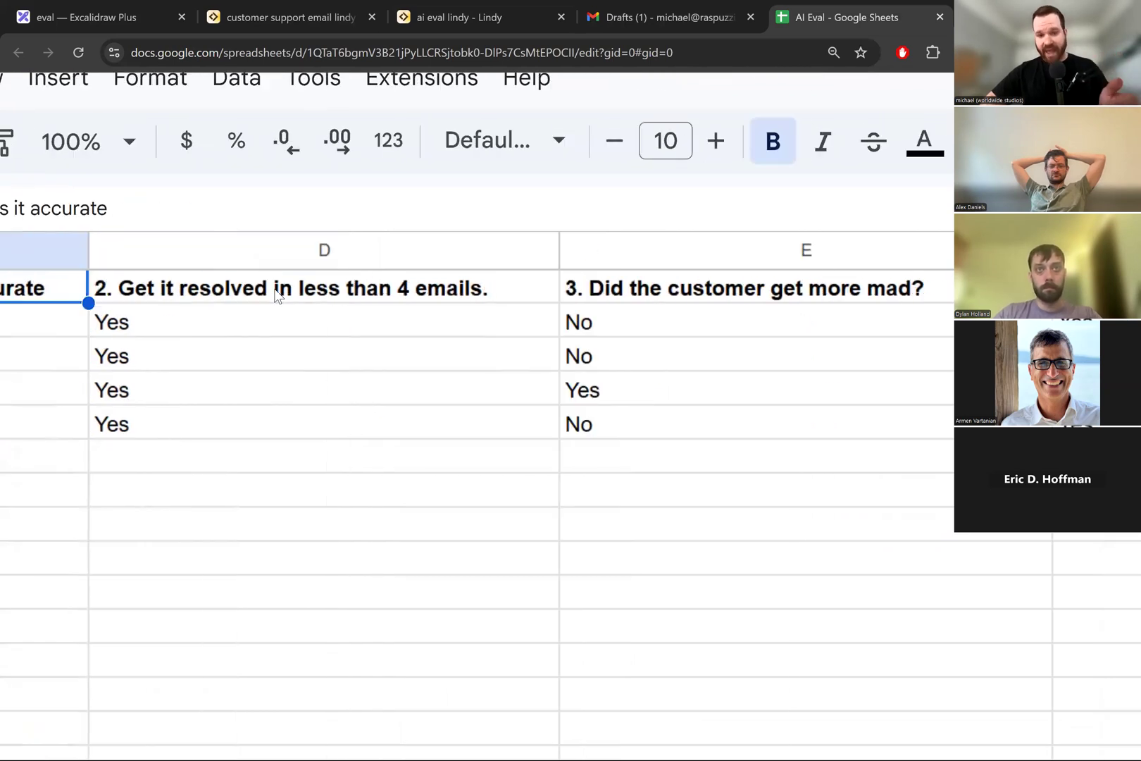
left_click(280, 295)
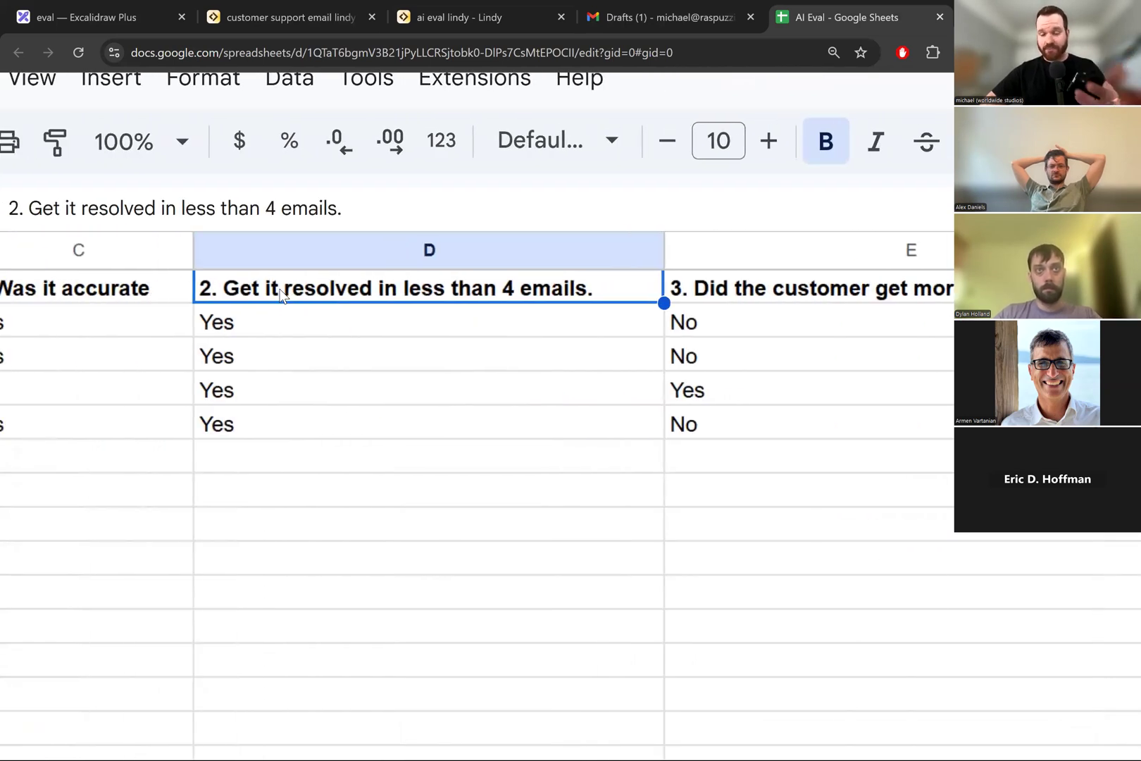
scroll(281, 295, "right", 5)
left_click(494, 294)
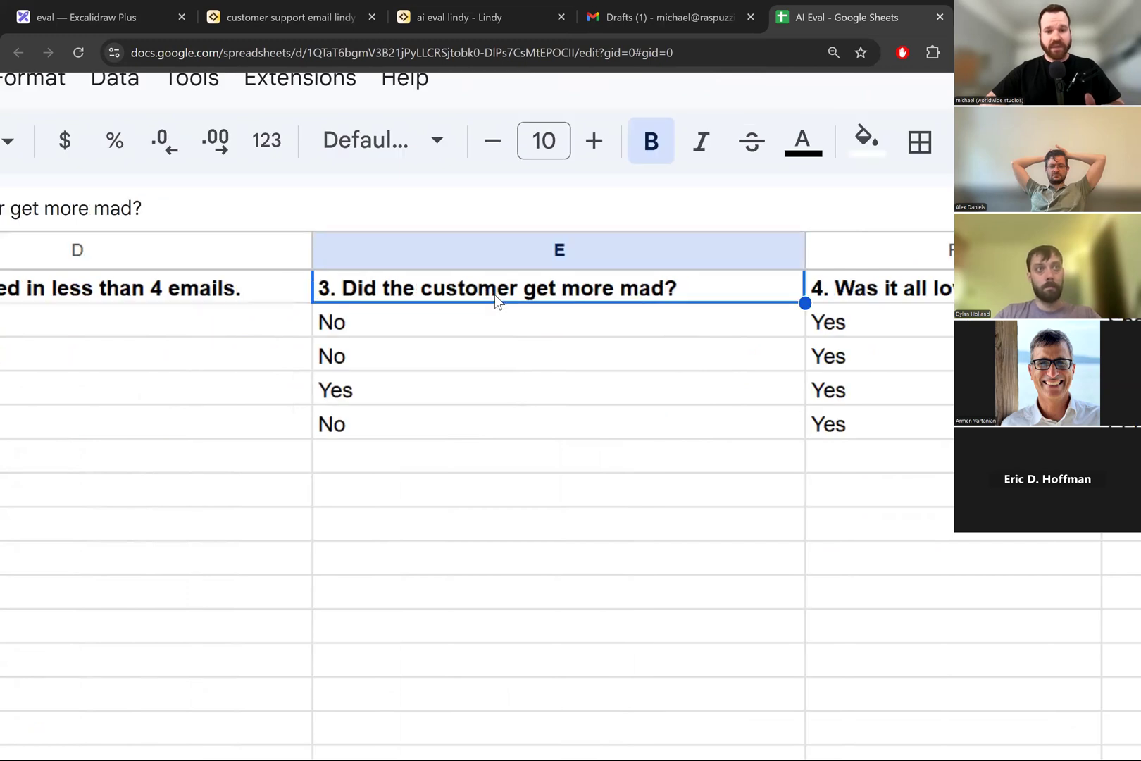
scroll(495, 294, "right", 4)
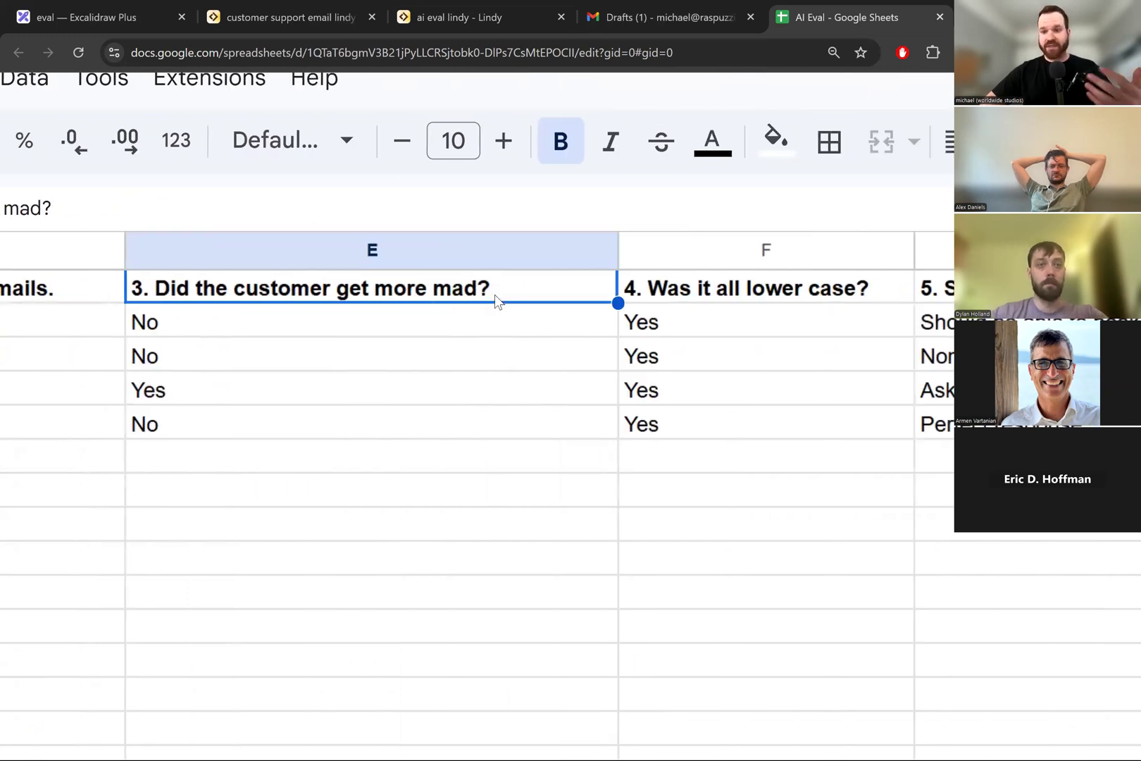
Step: Examine the "4. Was it all lower case?" and "5. Suggestions for future." columns and the rows already logged in the sheet
scroll(494, 294, "right", 6)
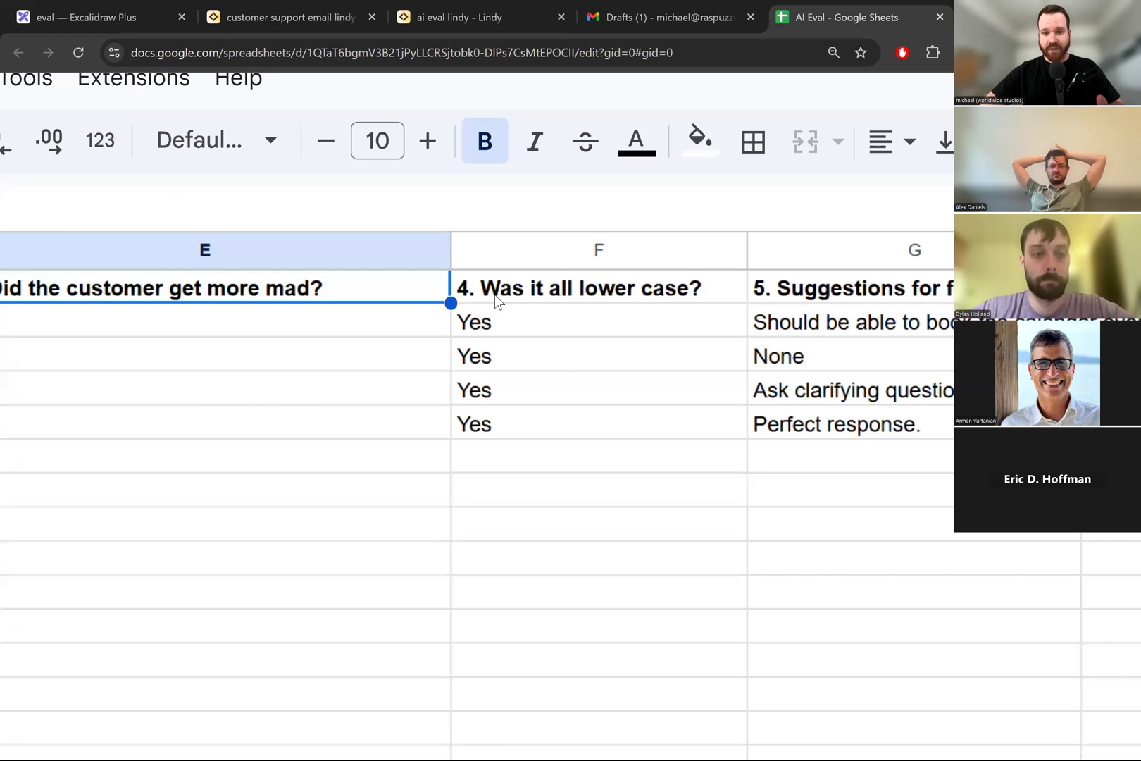
left_click(457, 295)
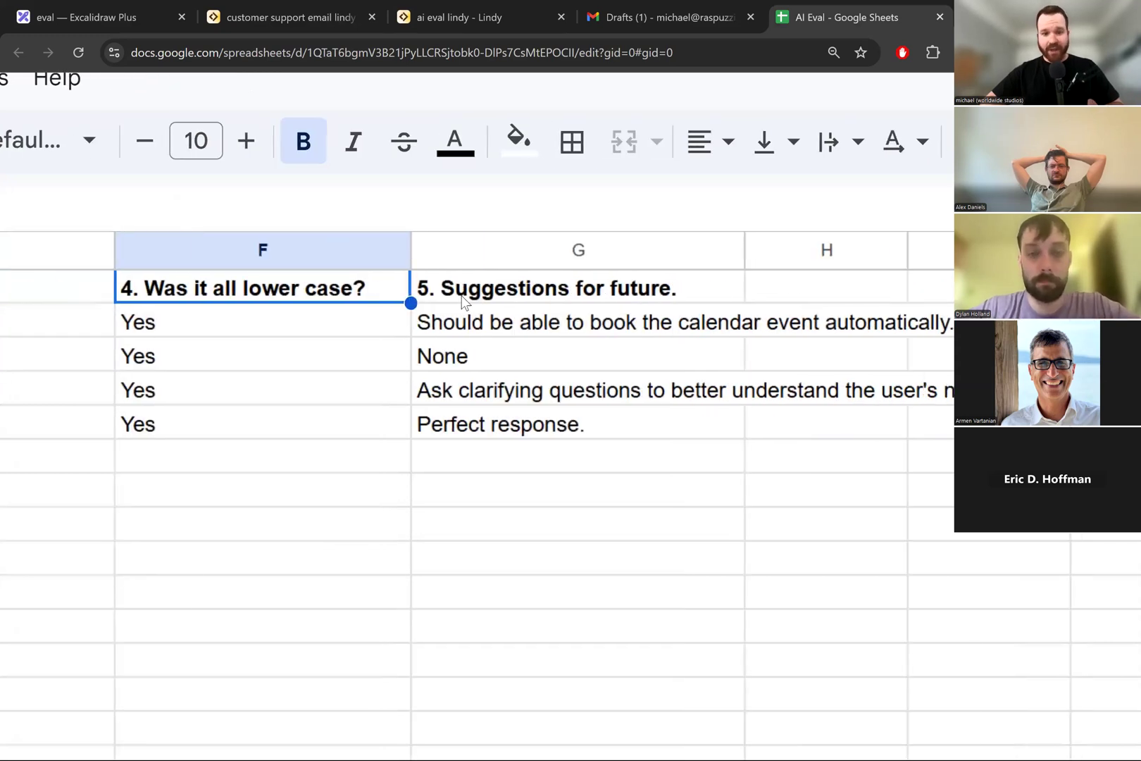
scroll(465, 296, "right", 4)
left_click(473, 287)
scroll(473, 286, "up", 3)
scroll(473, 286, "left", 3)
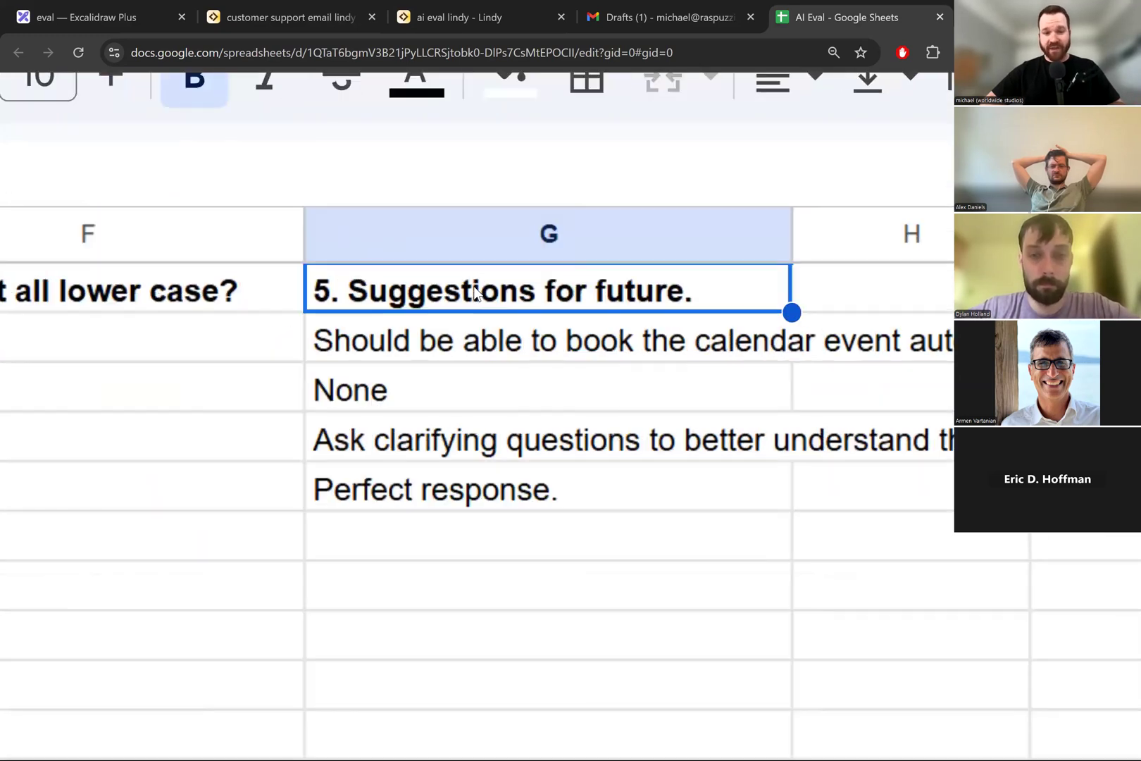
scroll(473, 286, "right", 1)
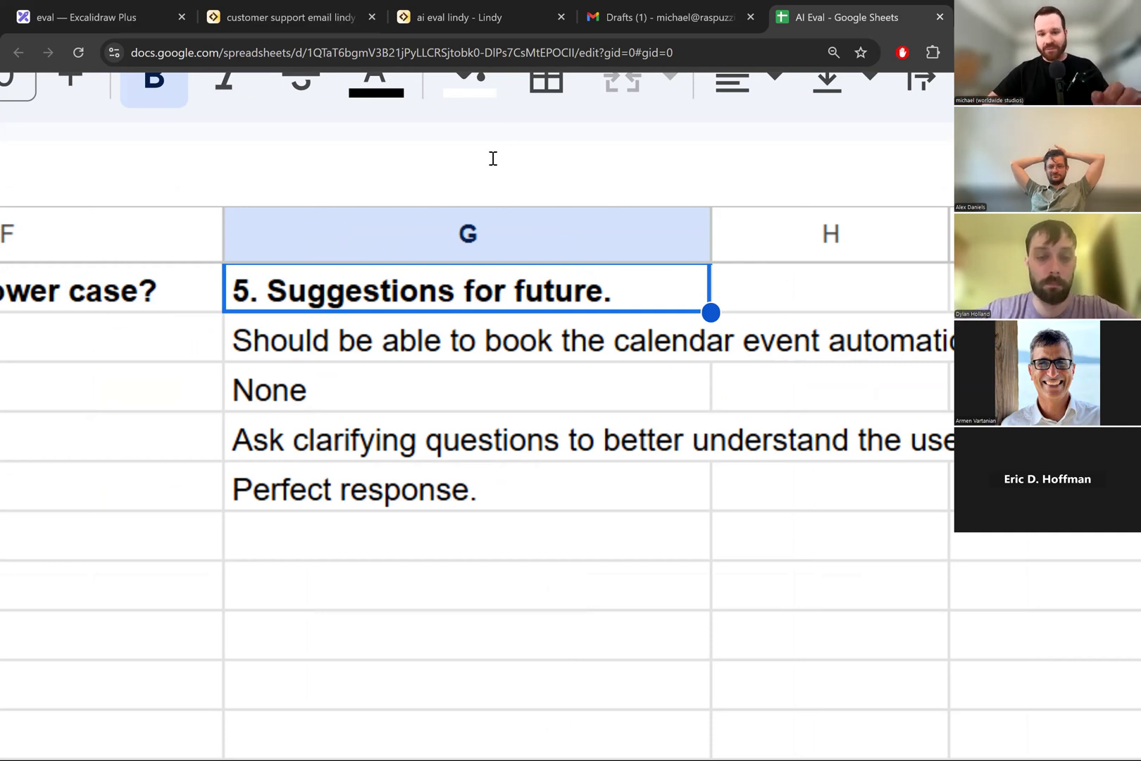
key("ctrl+minus")
key("ctrl+minus")
key("ctrl+minus")
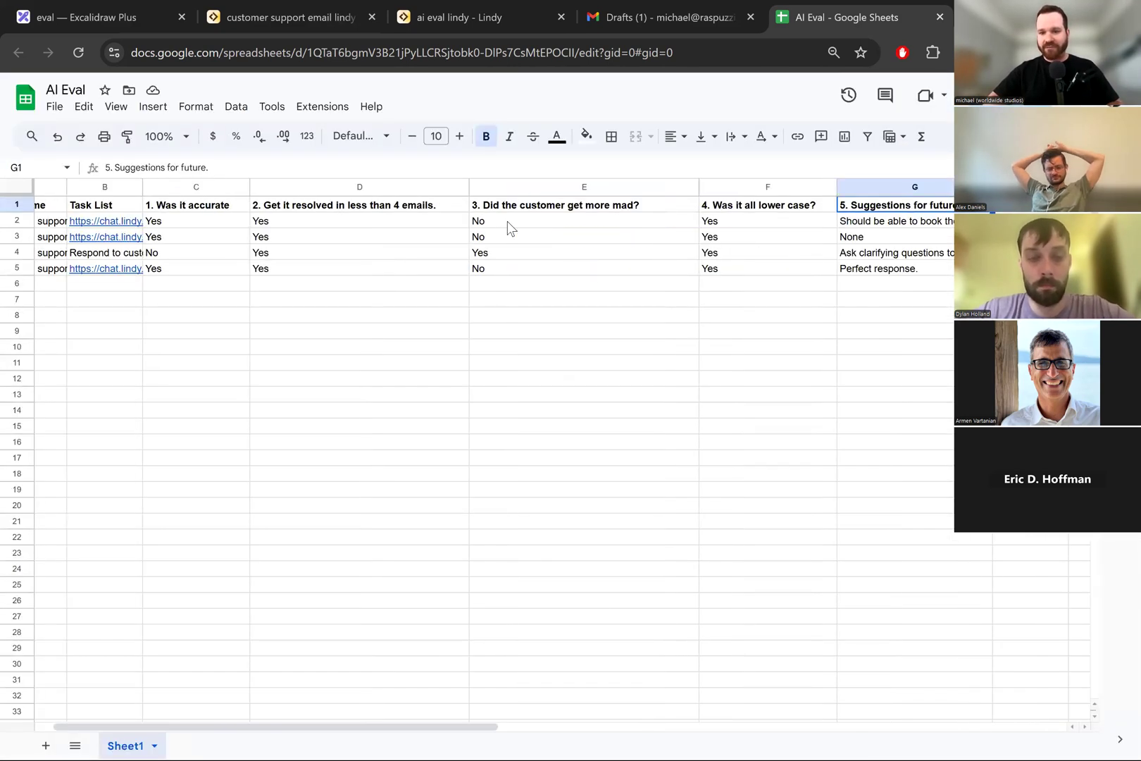
key("ctrl+plus")
key("ctrl+plus")
key("ctrl+plus")
key("ctrl+plus")
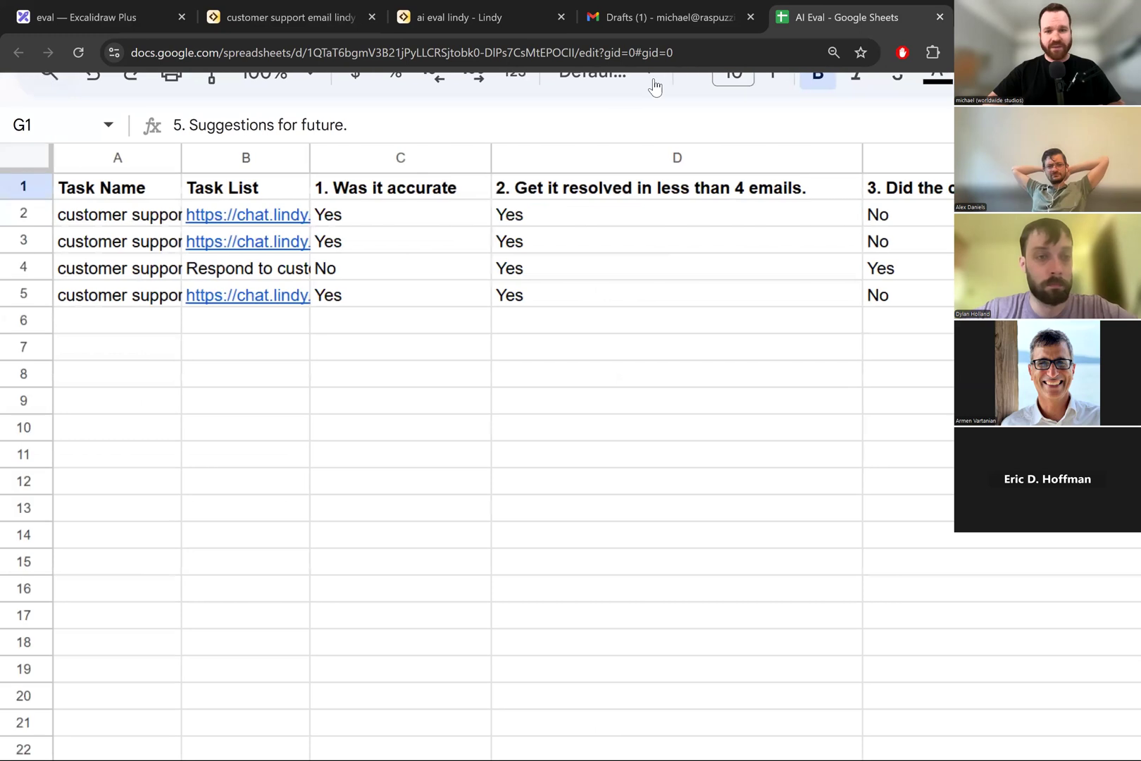
Step: Switch to the Gmail draft, set its subject to "a few questions" and start the body with "hi team!"
left_click(658, 19)
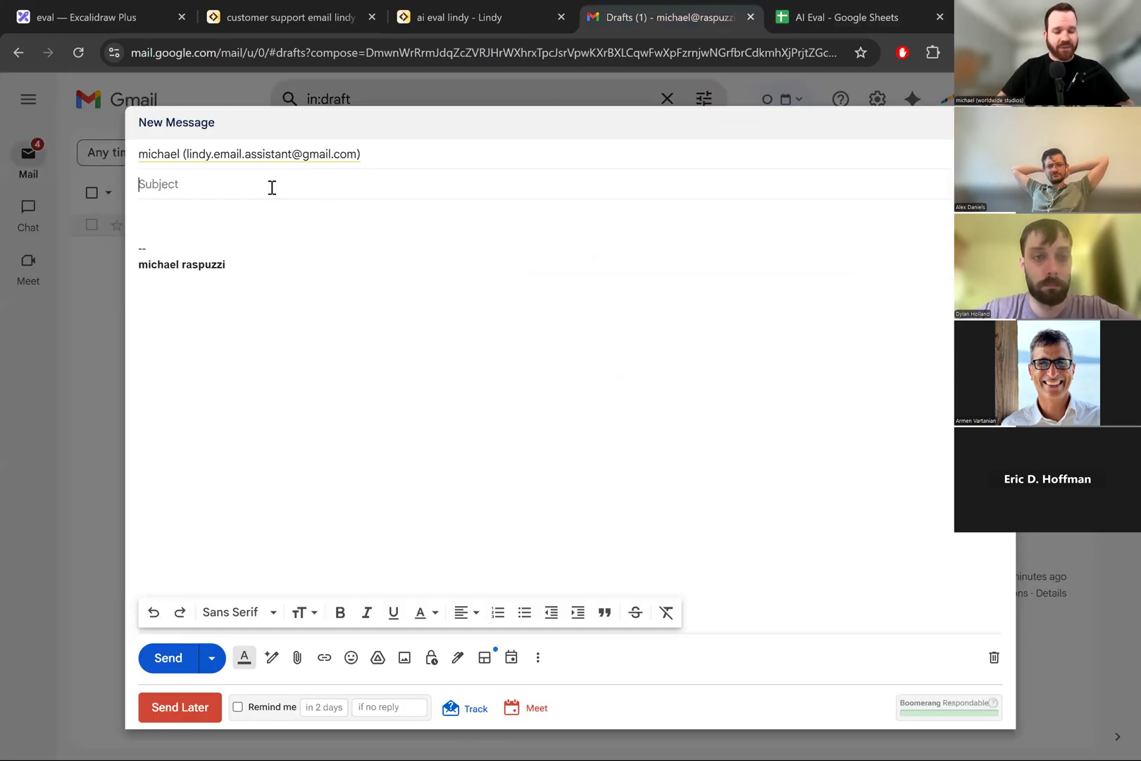
left_click(272, 188)
type("a few questions")
left_click(257, 204)
type("hi team!  i'm")
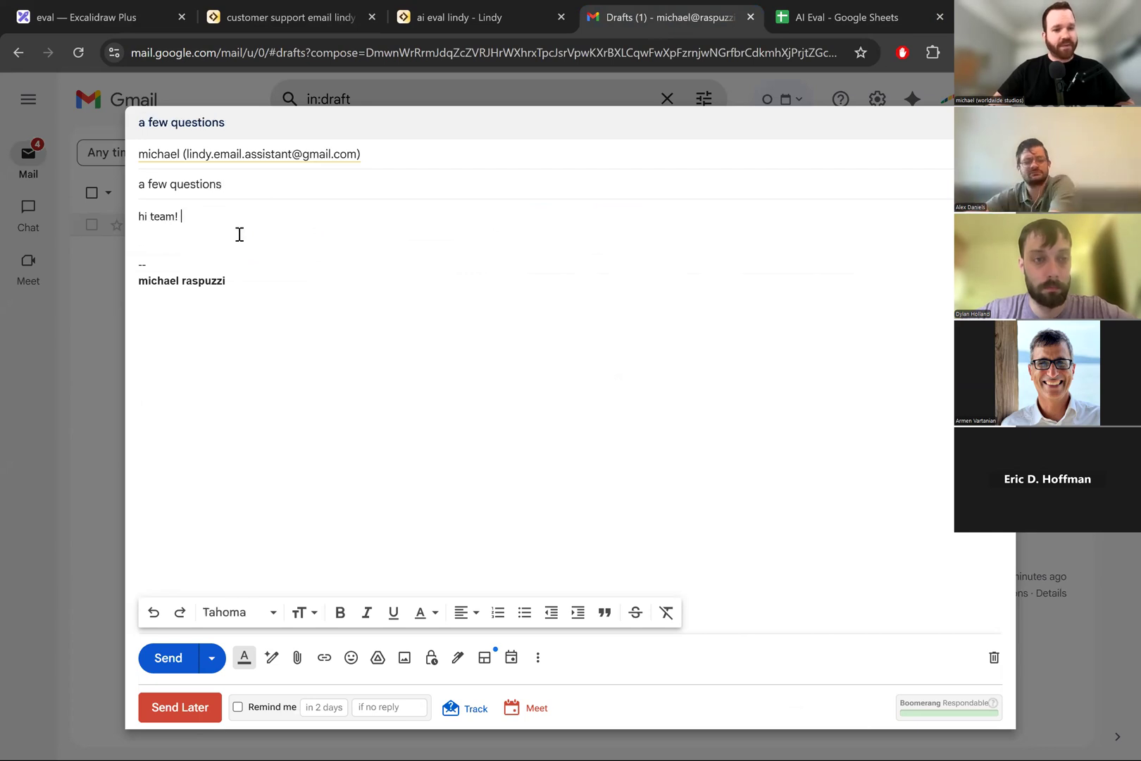
Step: Add the separate paragraphs "i'm mad. i want a refund." and "this was bad." to the email body
key("Return")
key("Return")
type("i'm mad. i want a refund.")
key("Return")
key("Return")
type("this was bad.")
key("Return")
key("Return")
type("what can")
key("BackSpace")
key("BackSpace")
key("BackSpace")
key("BackSpace")
key("BackSpace")
key("BackSpace")
key("BackSpace")
key("BackSpace")
key("BackSpace")
key("Return")
Step: Close the email with "please help," and the sender's first name, and send it
type("please help")
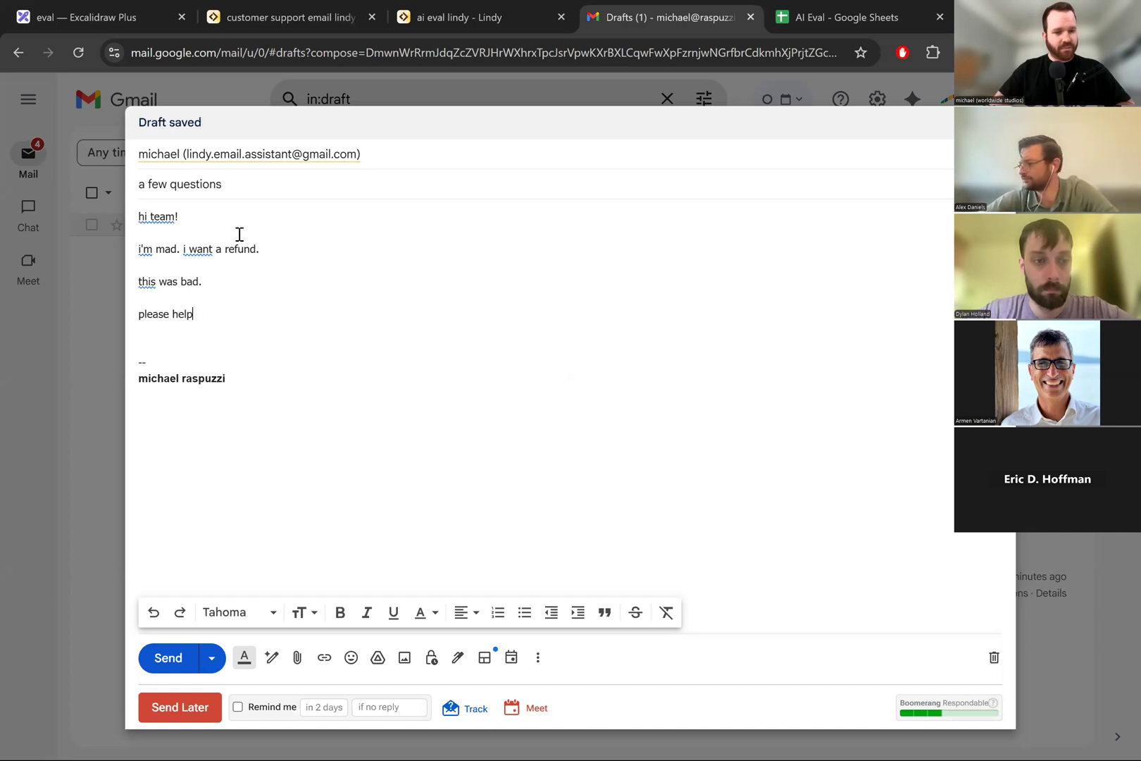
type(",")
key("Return")
type("michael")
key("ctrl+Return")
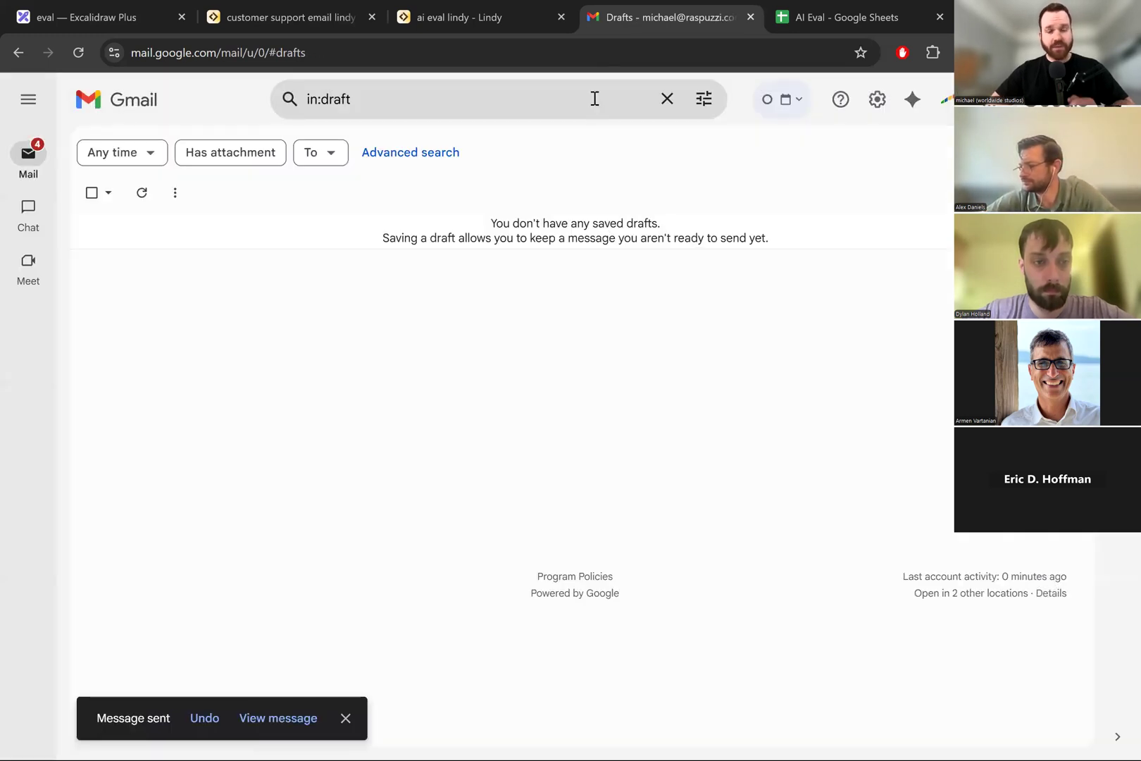
Step: Switch to the customer support email lindy and open its task history
left_click(313, 19)
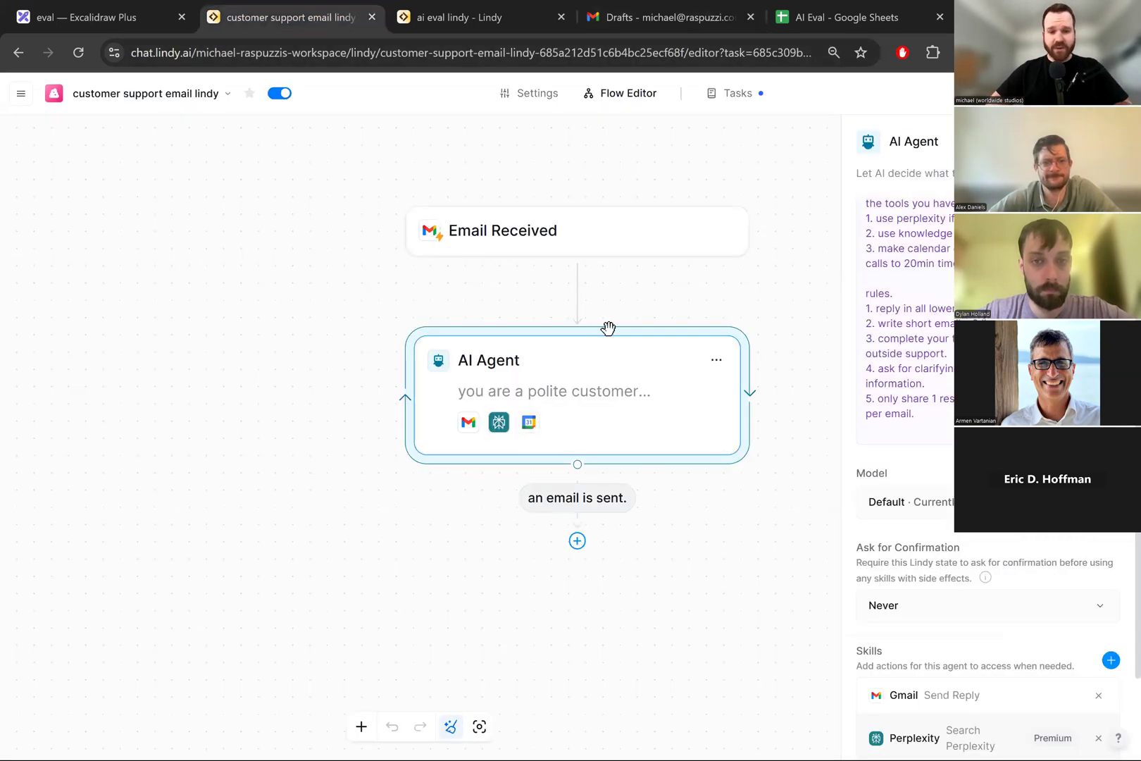
scroll(609, 326, "down", 1)
scroll(590, 290, "down", 1)
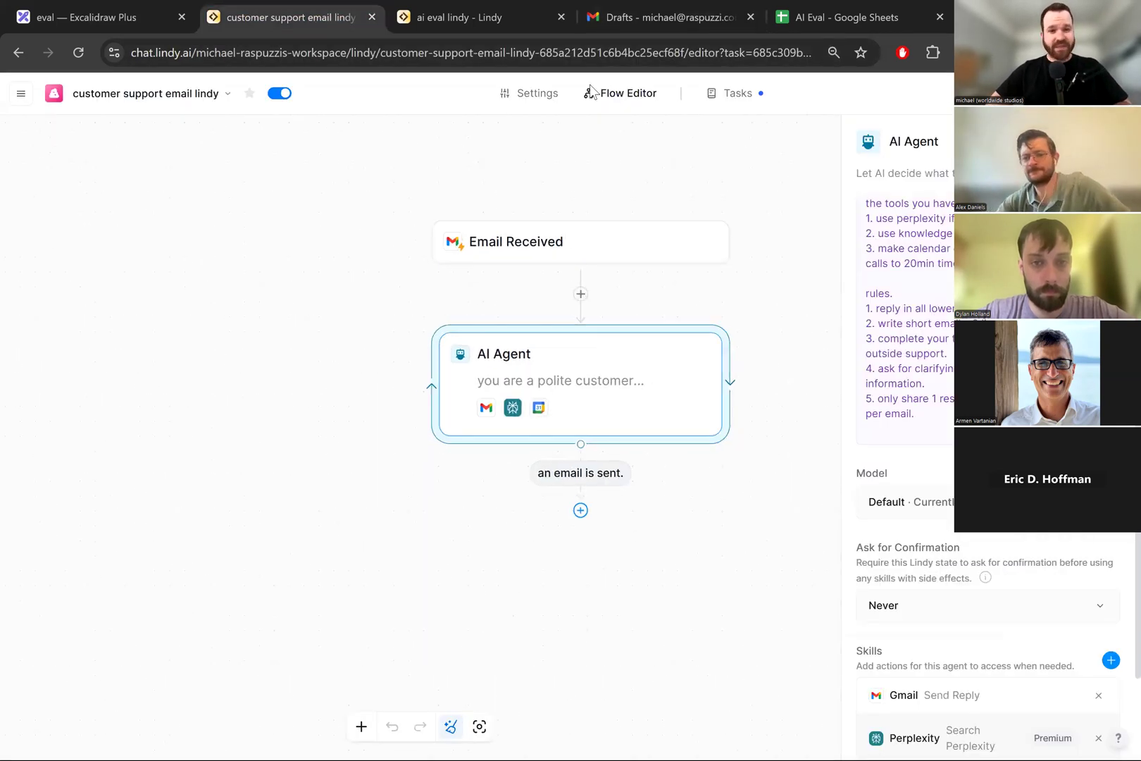
left_click(740, 95)
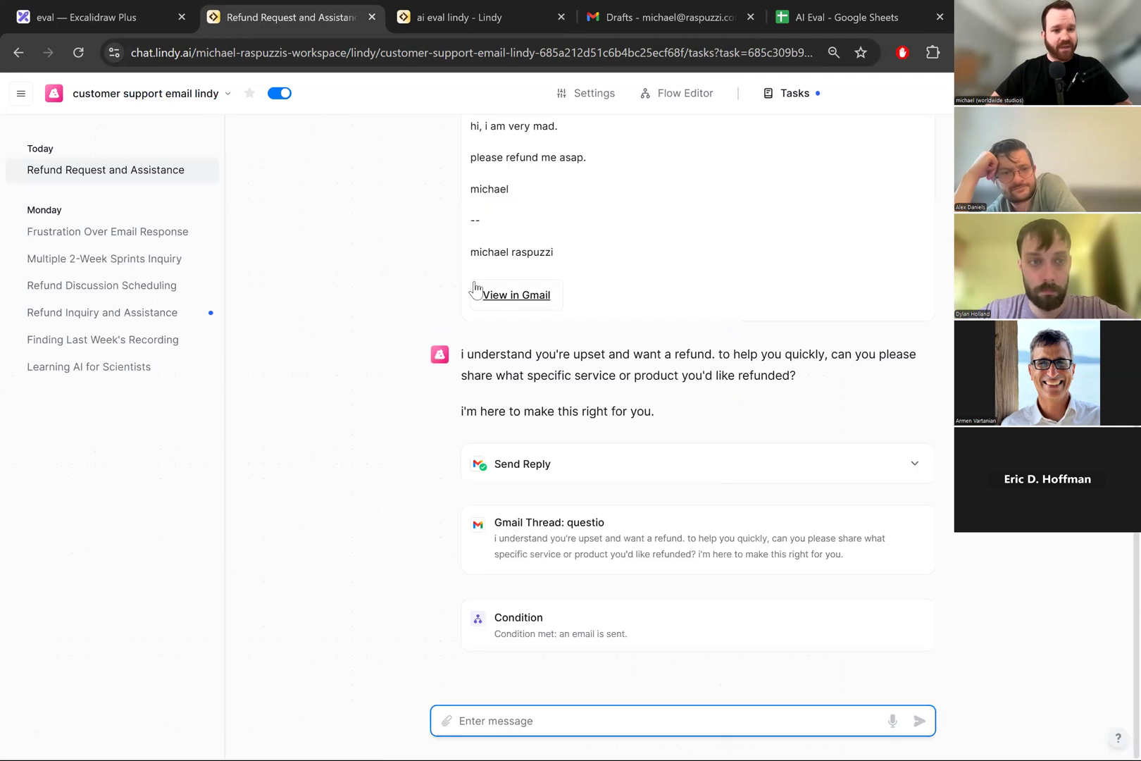
left_click(679, 98)
left_click(731, 98)
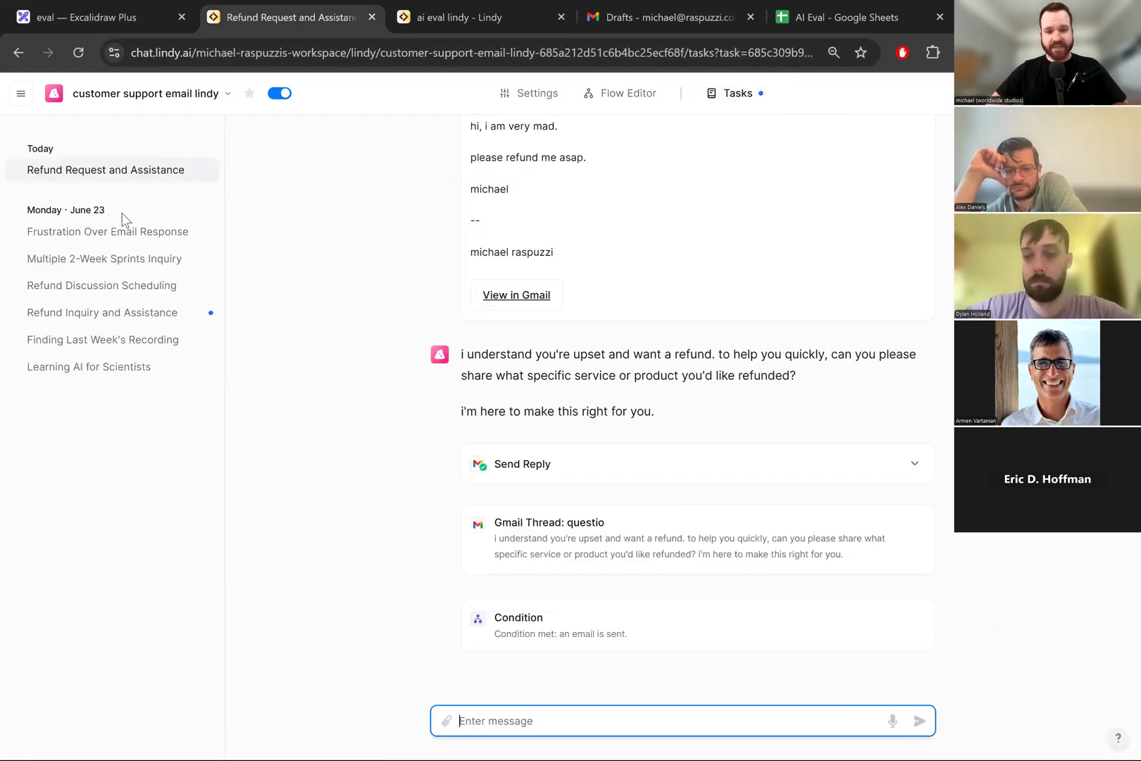
Step: Examine the "Refund Request and Assistance" task's incoming "questio" email and the agent's reply to it
scroll(474, 398, "up", 2)
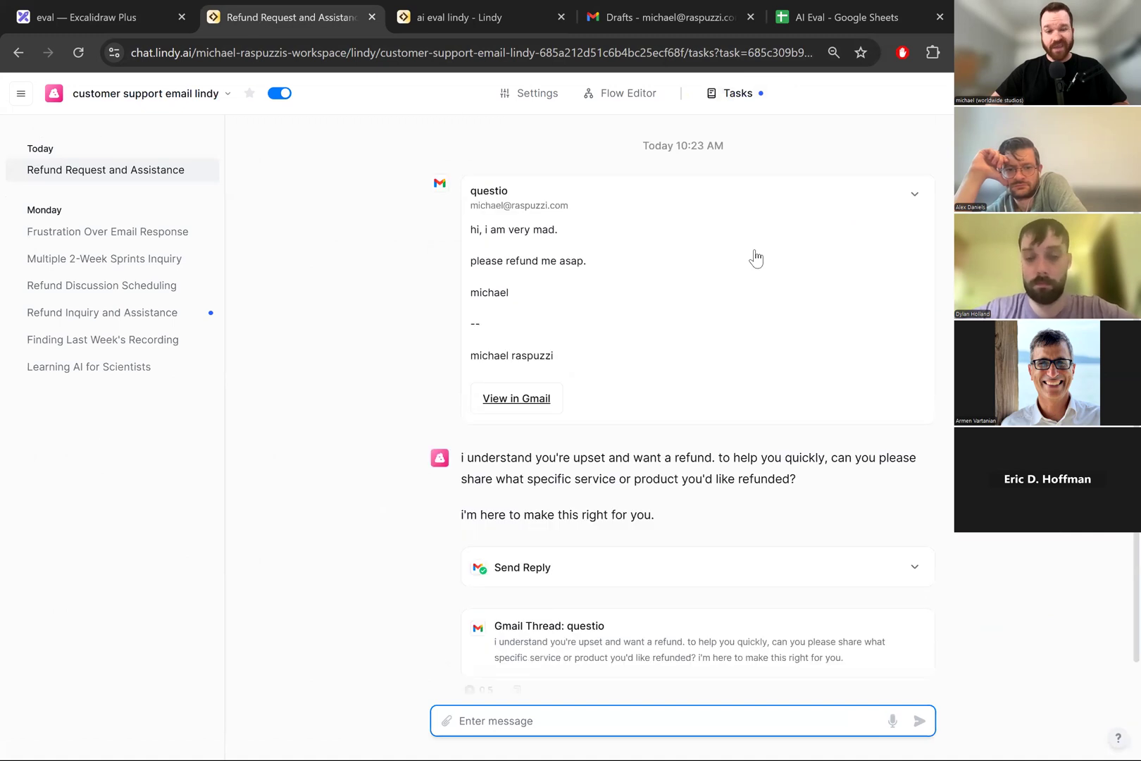
key("ctrl+plus")
key("ctrl+plus")
key("ctrl+plus")
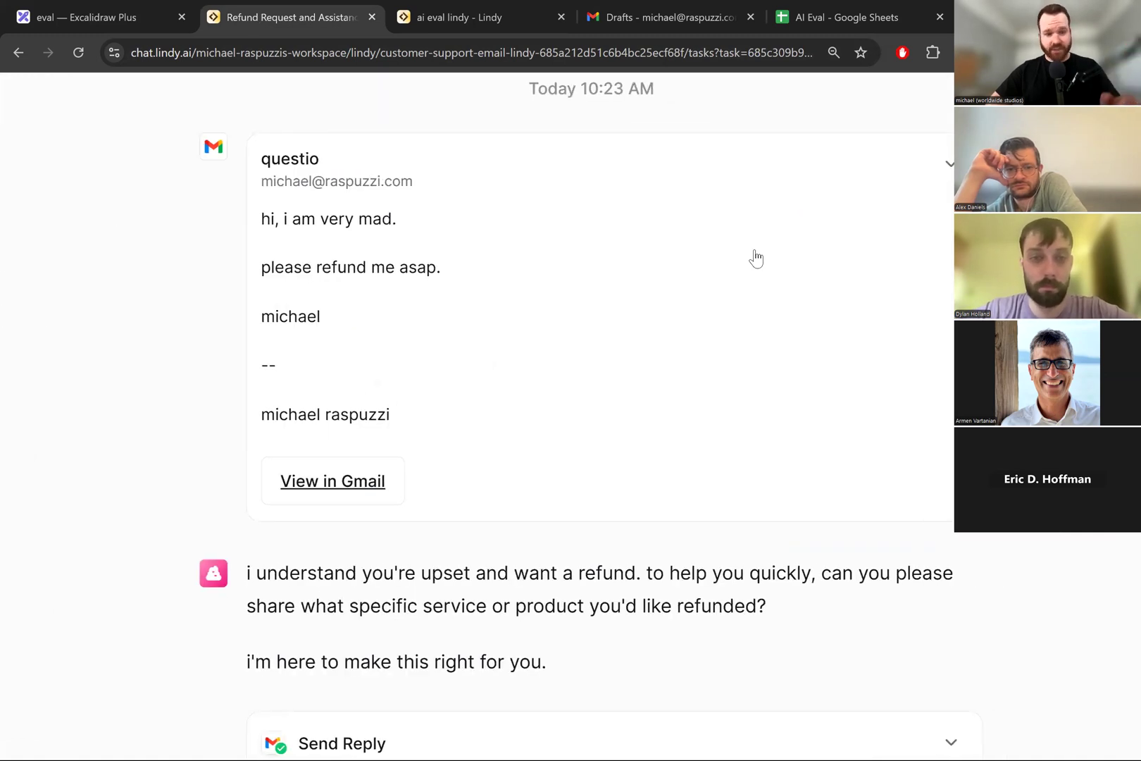
key("ctrl+minus")
key("ctrl+minus")
key("ctrl+minus")
key("ctrl+minus")
key("ctrl+plus")
key("ctrl+plus")
scroll(586, 430, "down", 2)
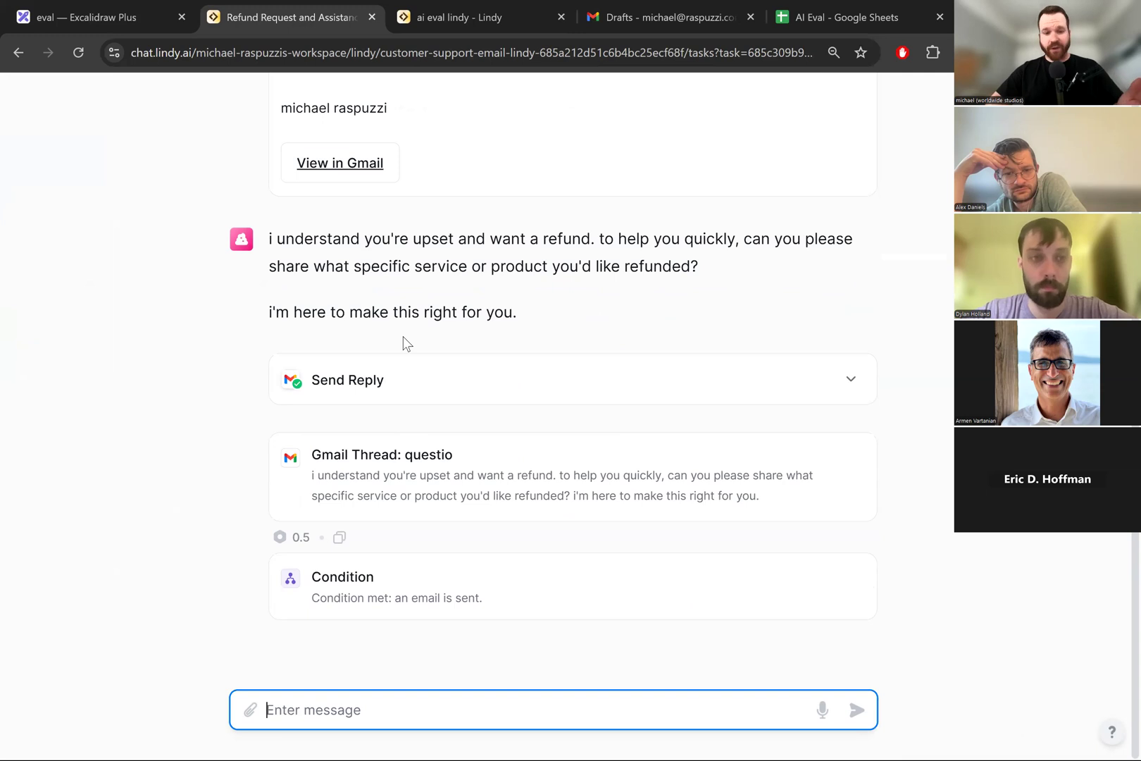
key("ctrl+minus")
key("ctrl+minus")
scroll(402, 341, "up", 1)
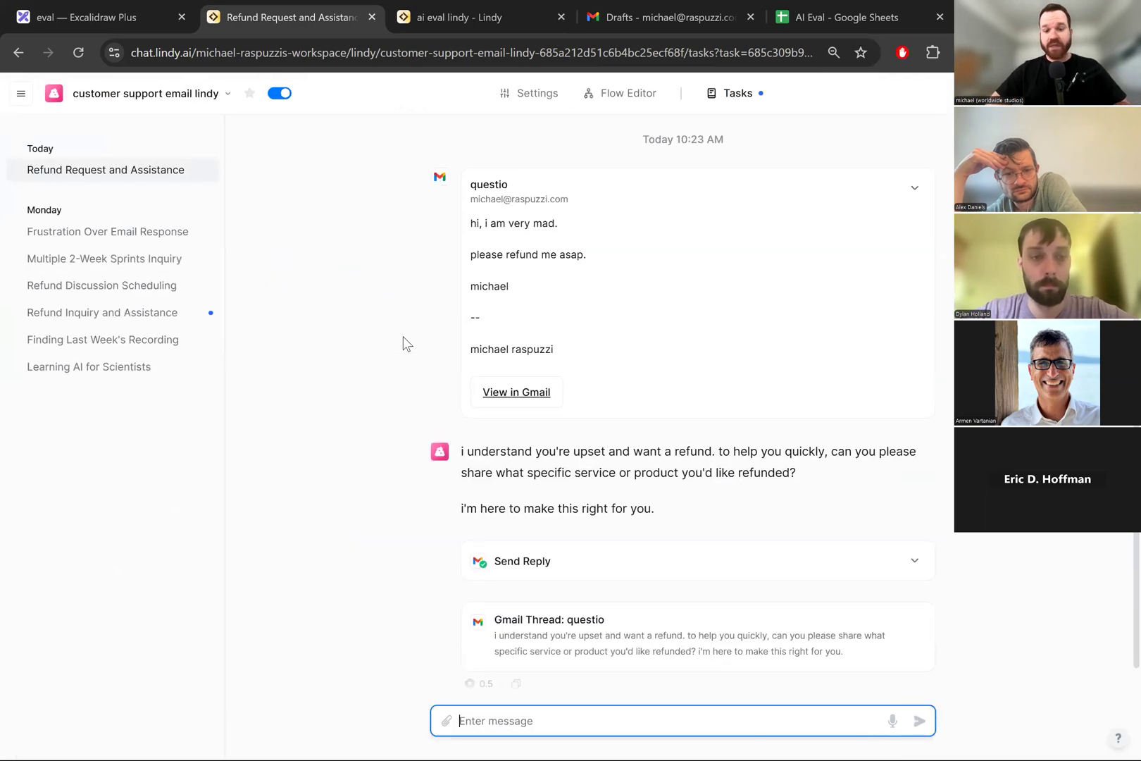
left_click_drag(748, 530, 523, 117)
key("ctrl+a")
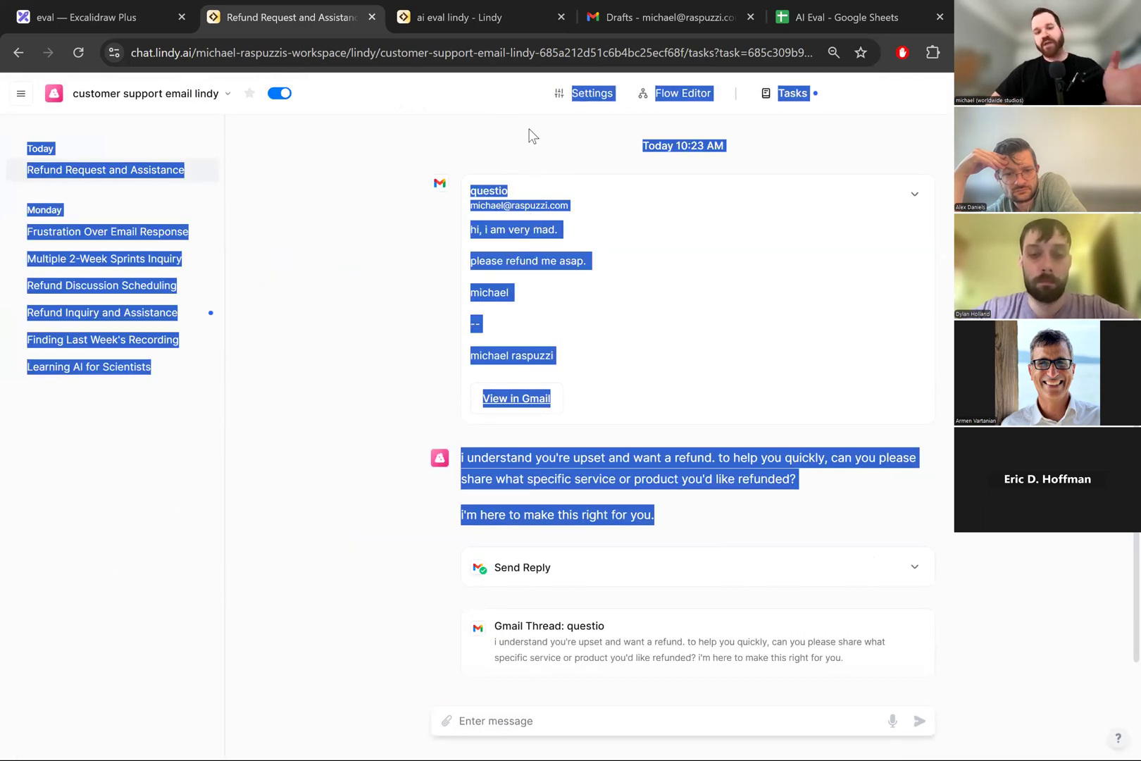
left_click(524, 131)
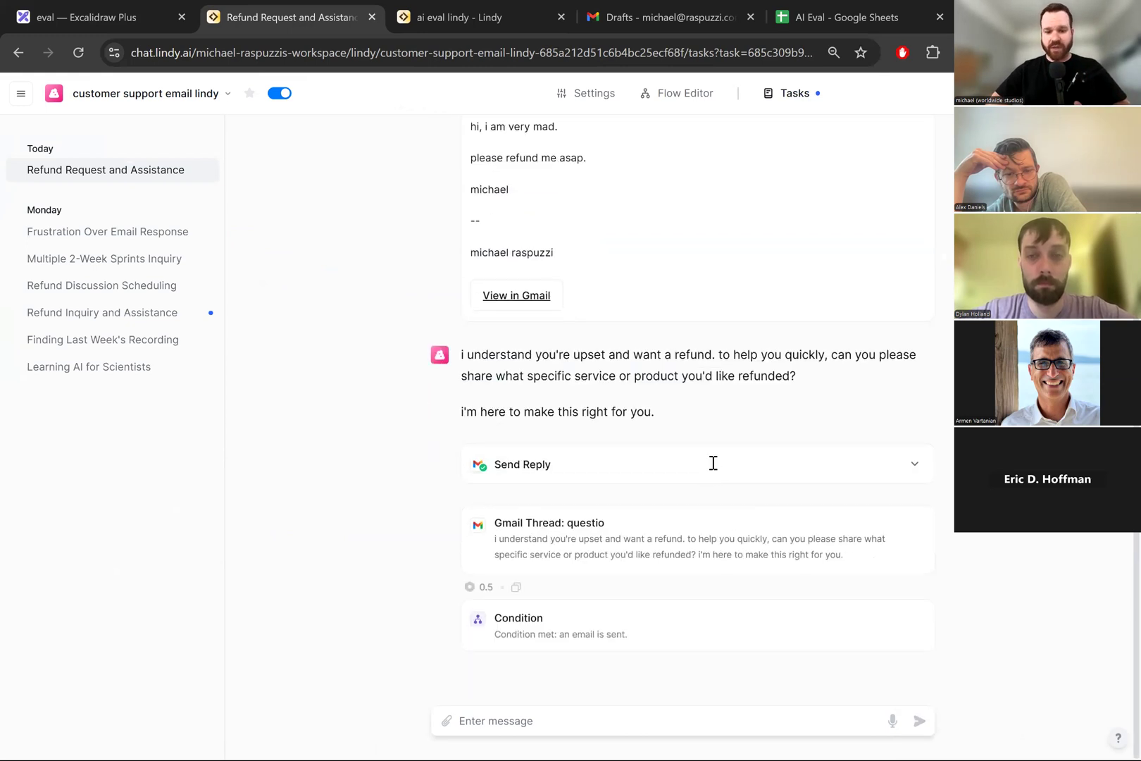
Step: Expand the Send Reply action of the "Refund Request and Assistance" task and examine its text, recipients and result
left_click(712, 463)
key("ctrl+plus")
key("ctrl+plus")
scroll(487, 517, "down", 2)
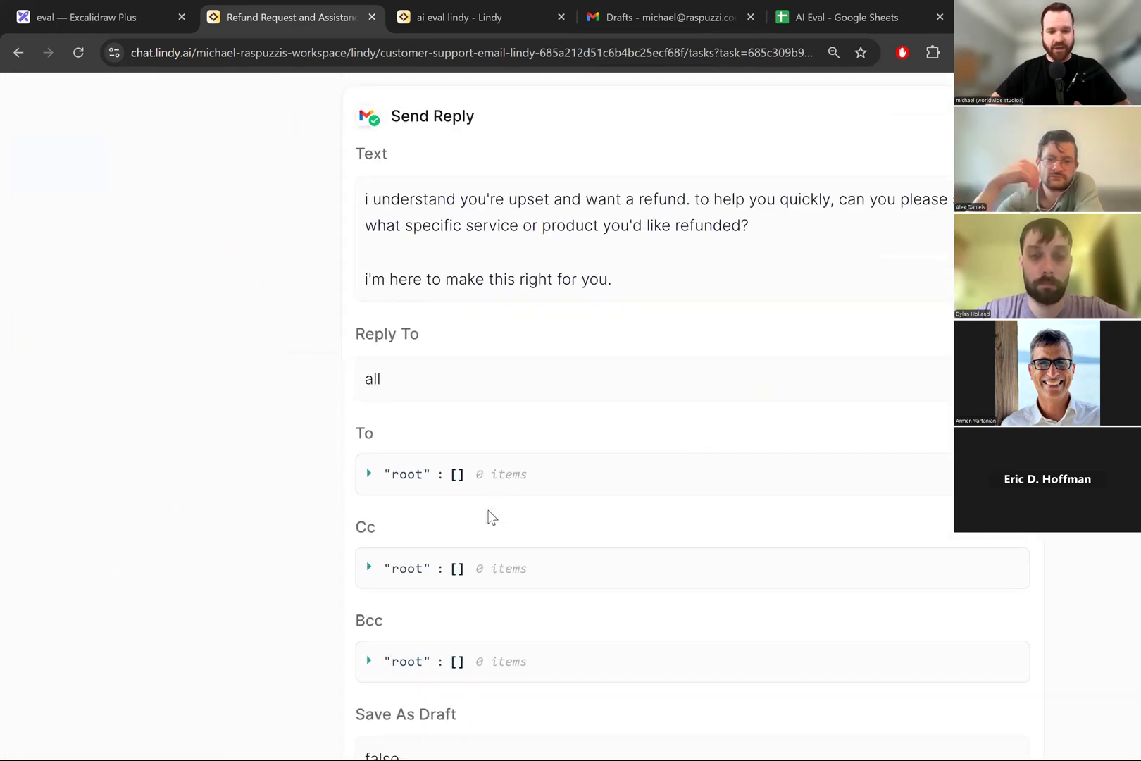
key("ctrl+plus")
left_click(349, 466)
scroll(422, 444, "down", 1)
left_click(346, 408)
scroll(369, 306, "down", 4)
scroll(369, 310, "down", 3)
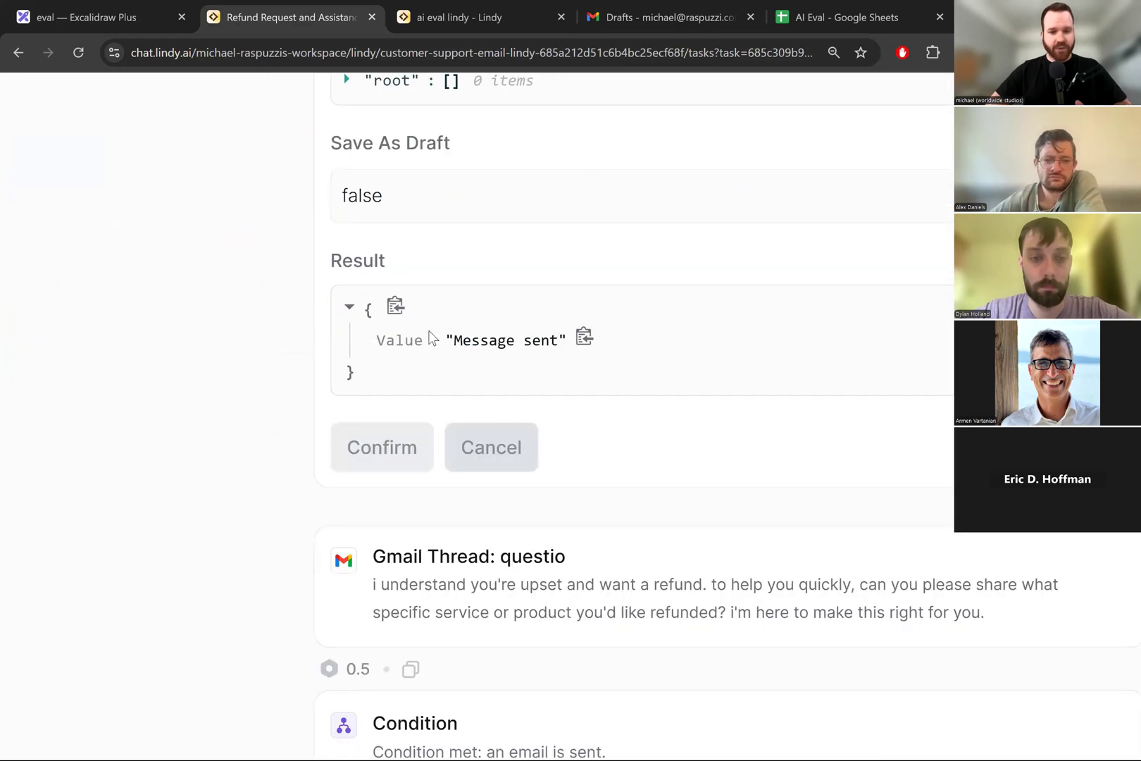
key("ctrl+0")
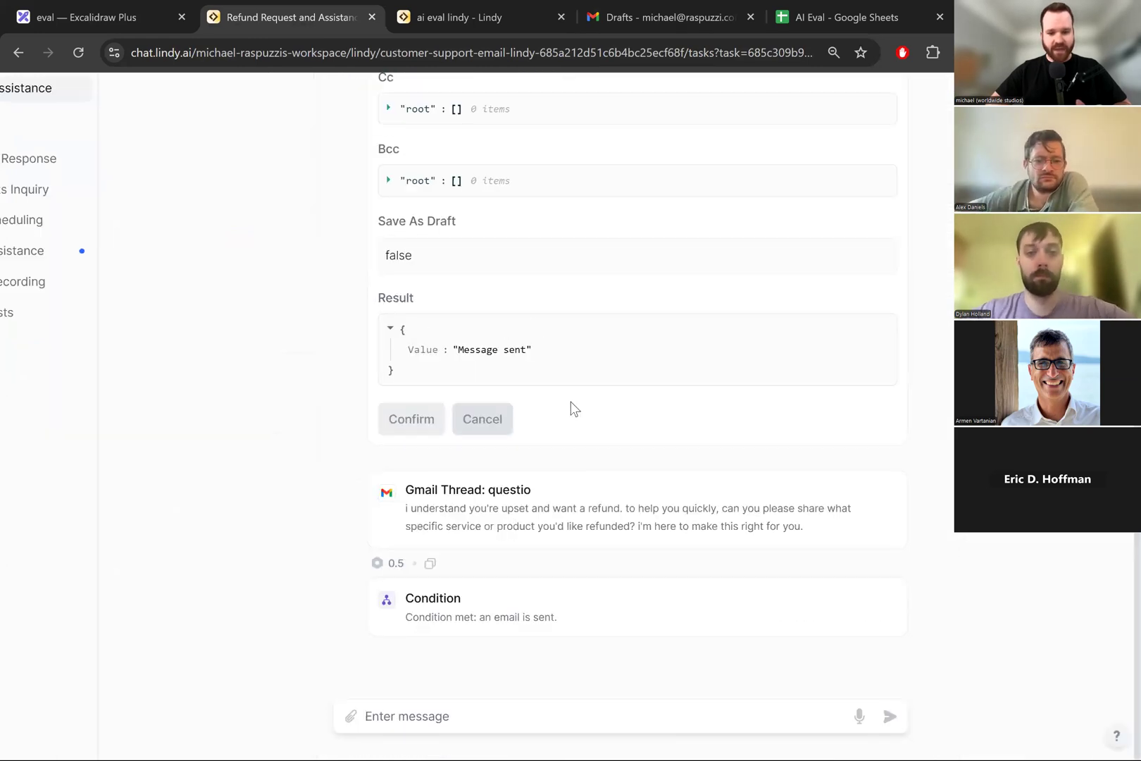
scroll(572, 408, "up", 10)
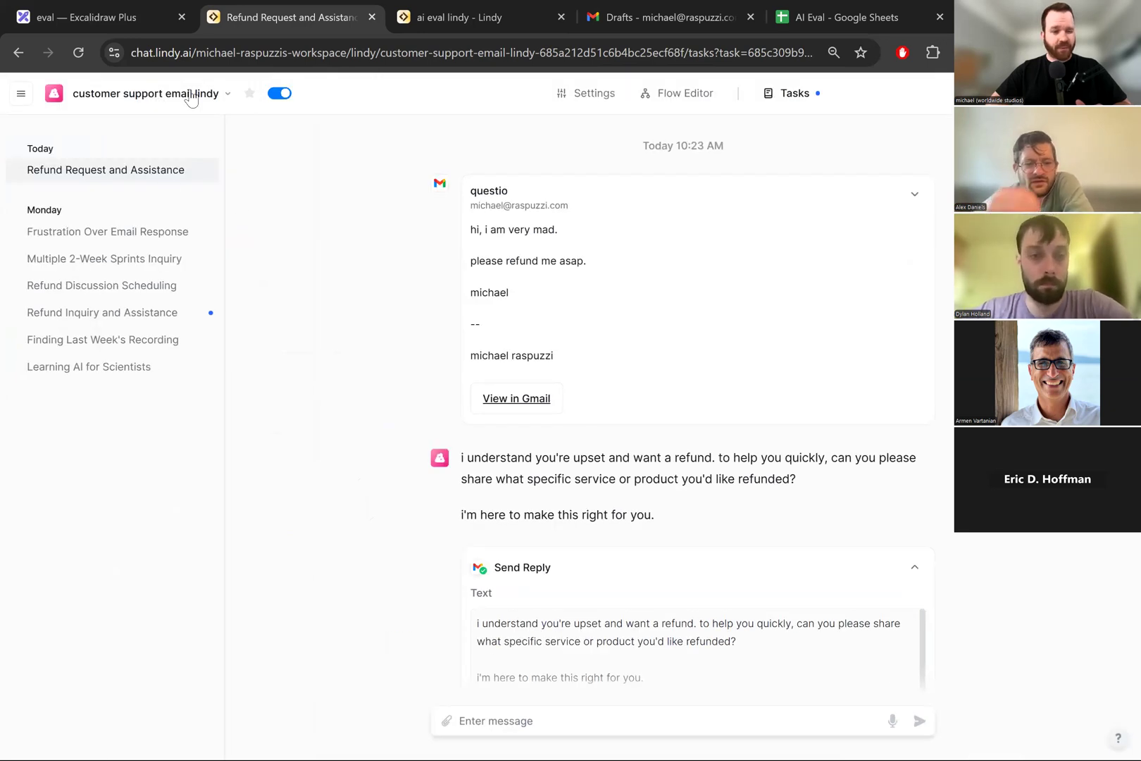
Step: Reload the task history, open the new "Refund Request Assistance" task and examine its email and the agent's reply
left_click(78, 52)
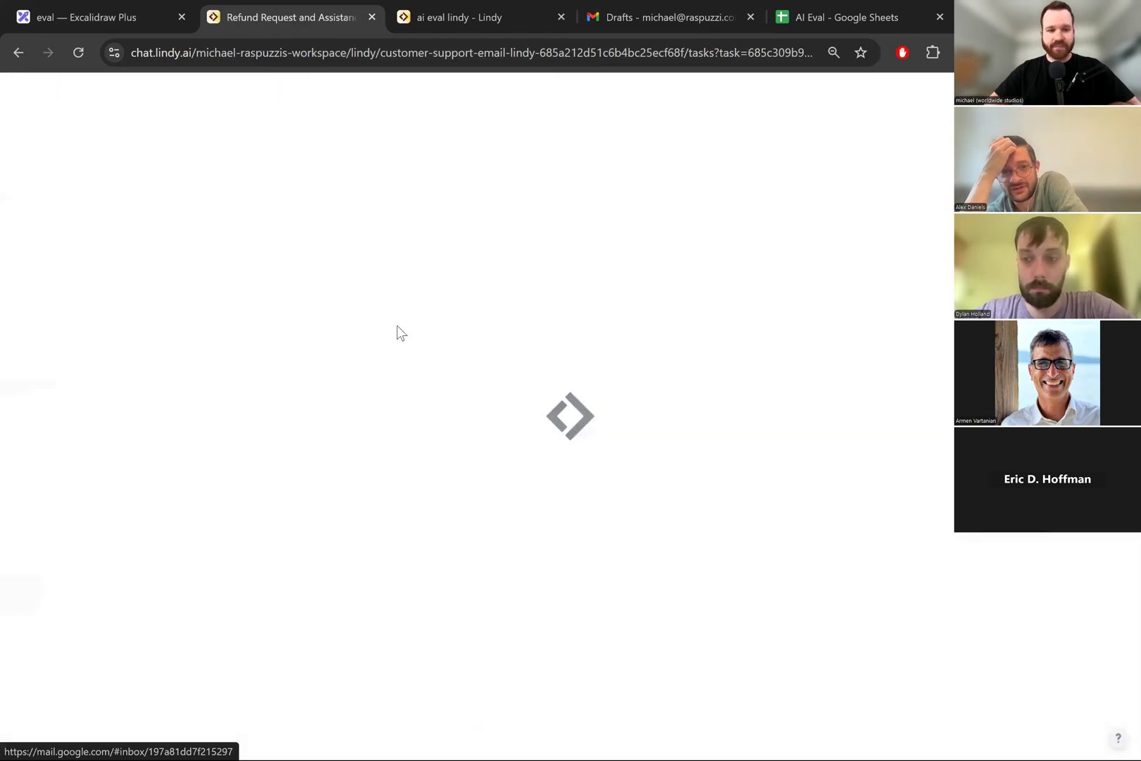
left_click(122, 170)
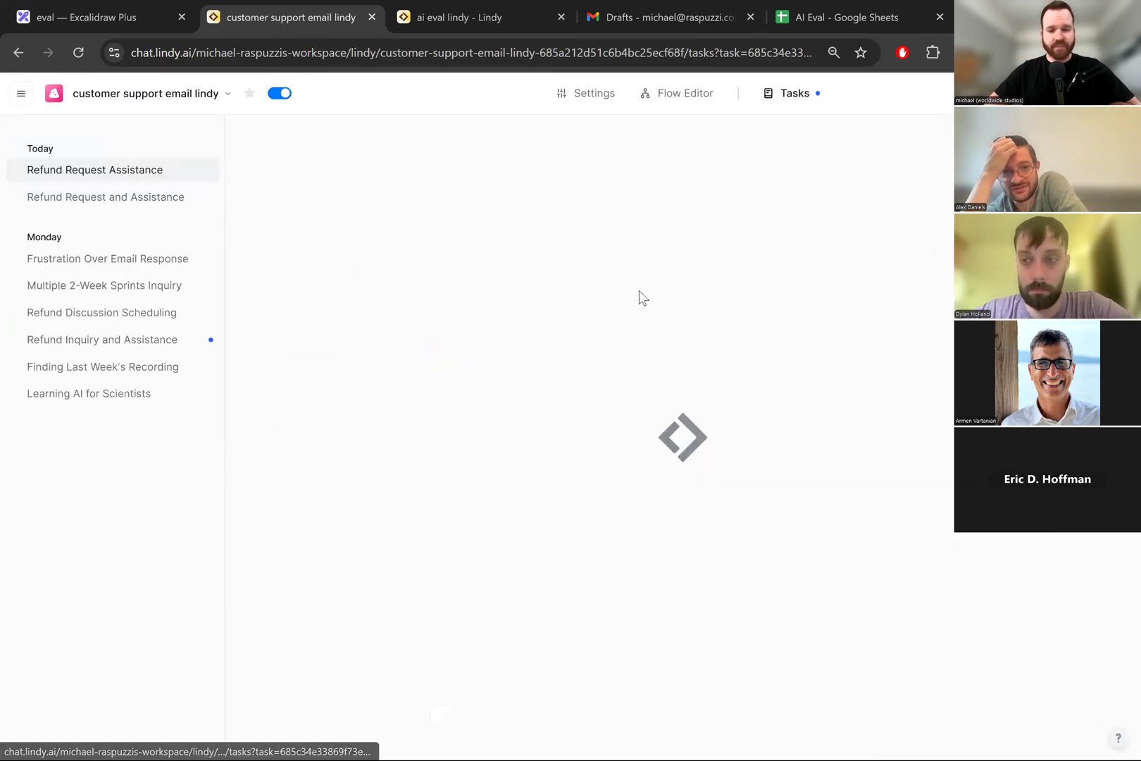
scroll(638, 292, "up", 2)
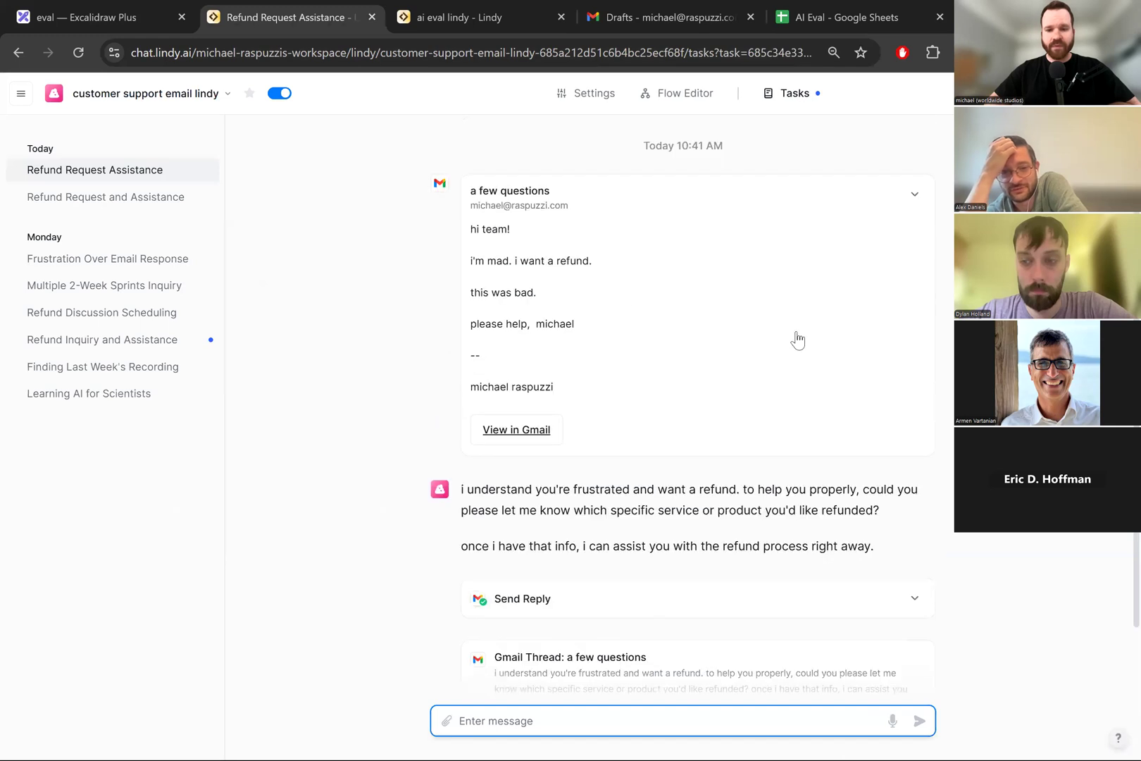
key("ctrl+plus")
key("ctrl+plus")
key("ctrl+plus")
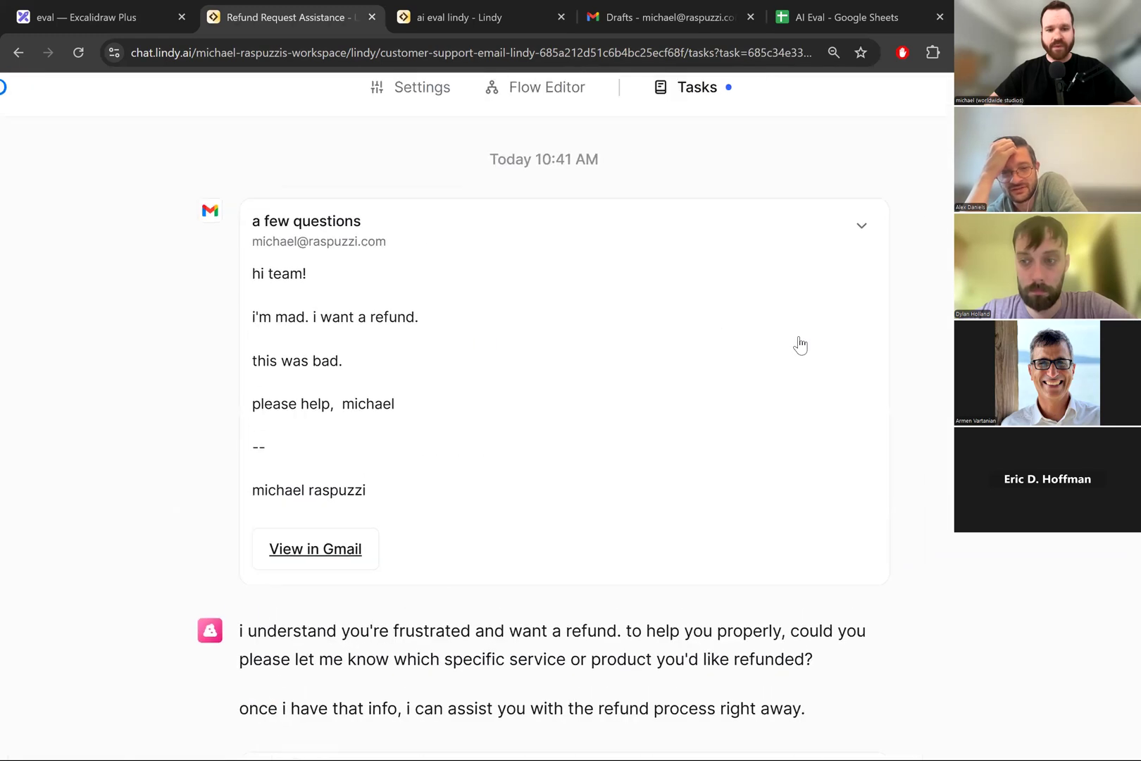
scroll(685, 365, "down", 3)
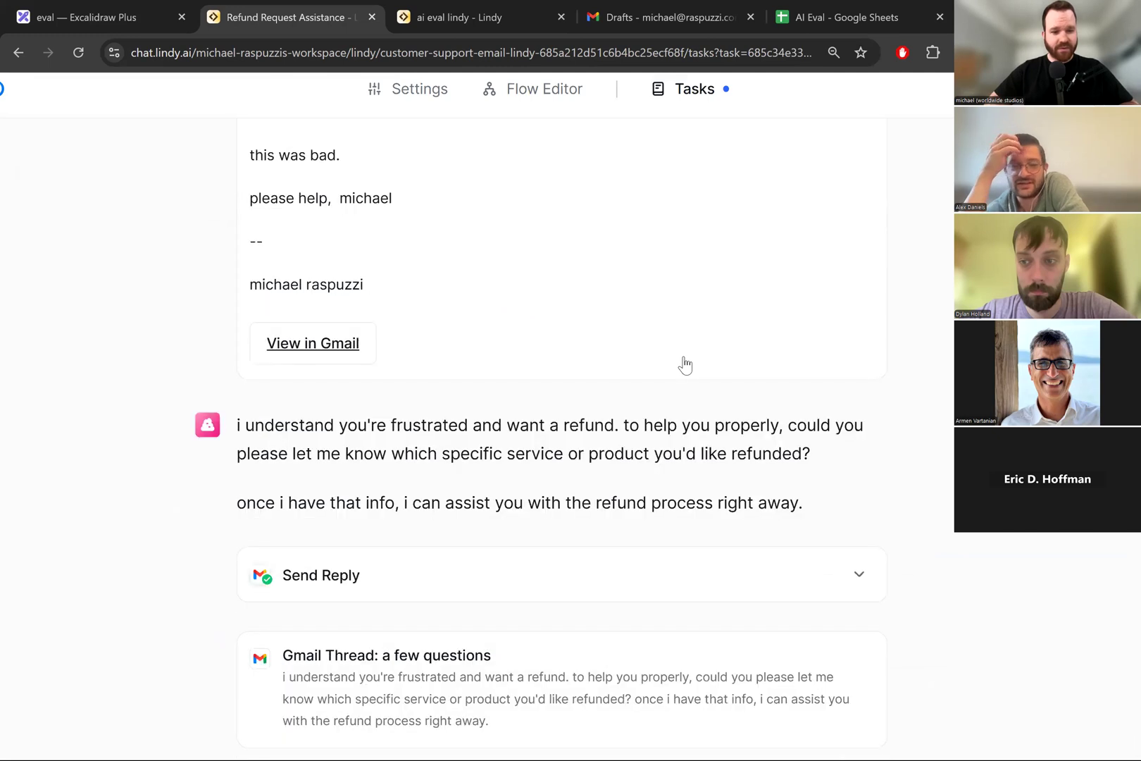
key("ctrl+minus")
key("ctrl+minus")
key("ctrl+minus")
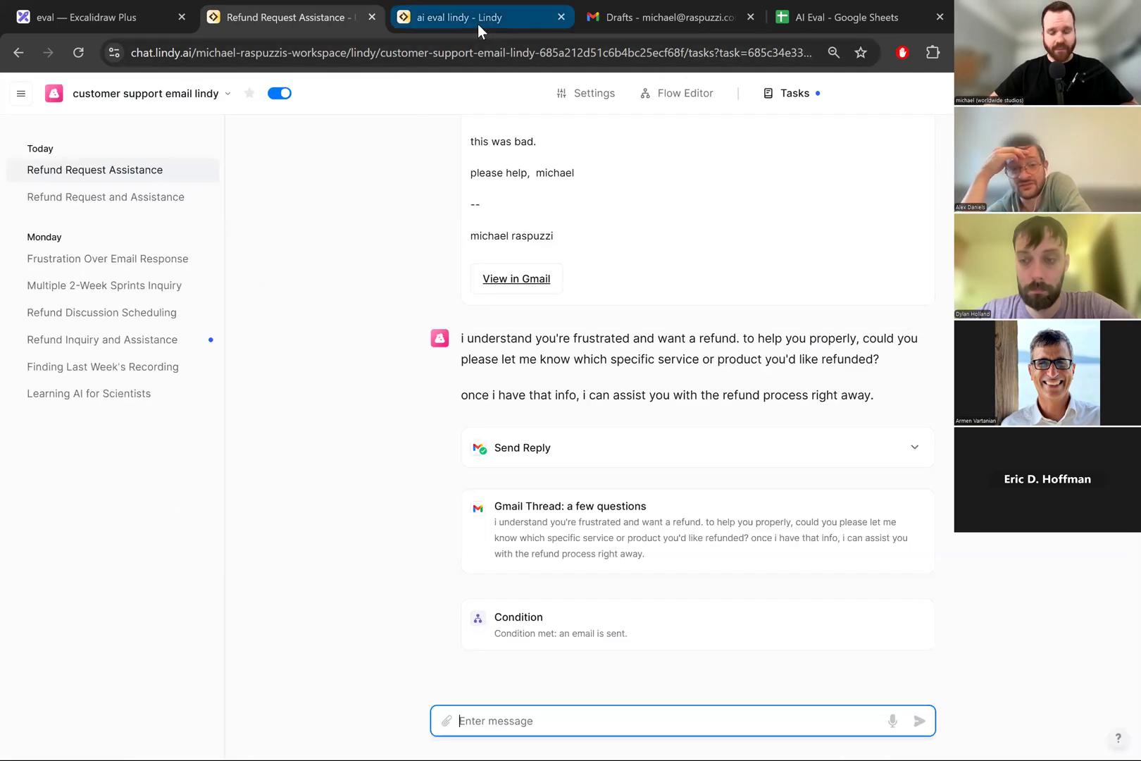
Step: Switch to the ai eval lindy and review the row value fields of its Append row action
mouse_move(478, 24)
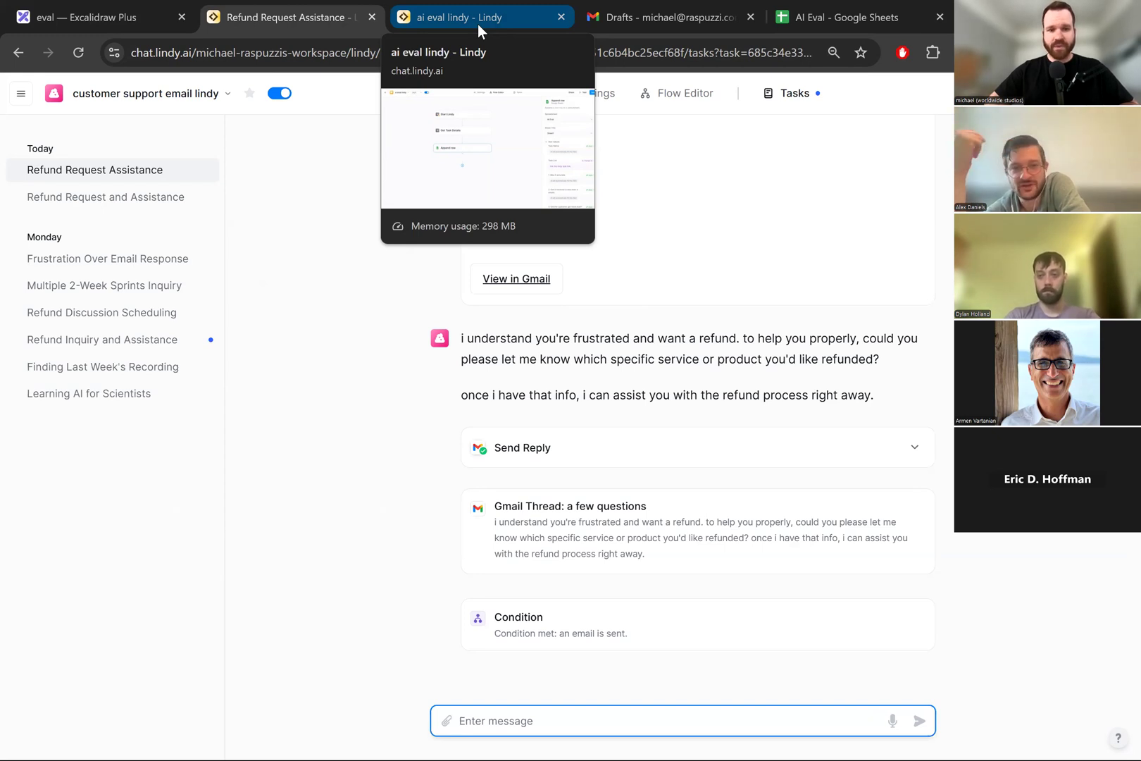
left_click(478, 24)
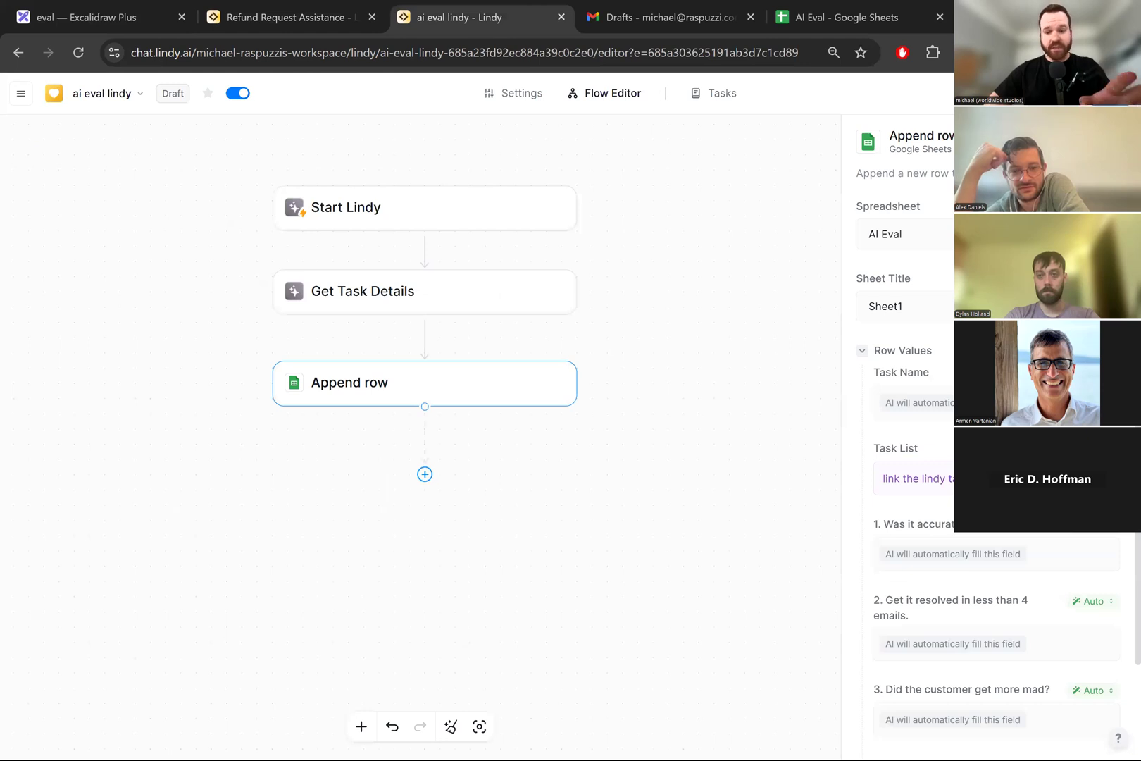
scroll(986, 458, "down", 3)
left_click(1091, 360)
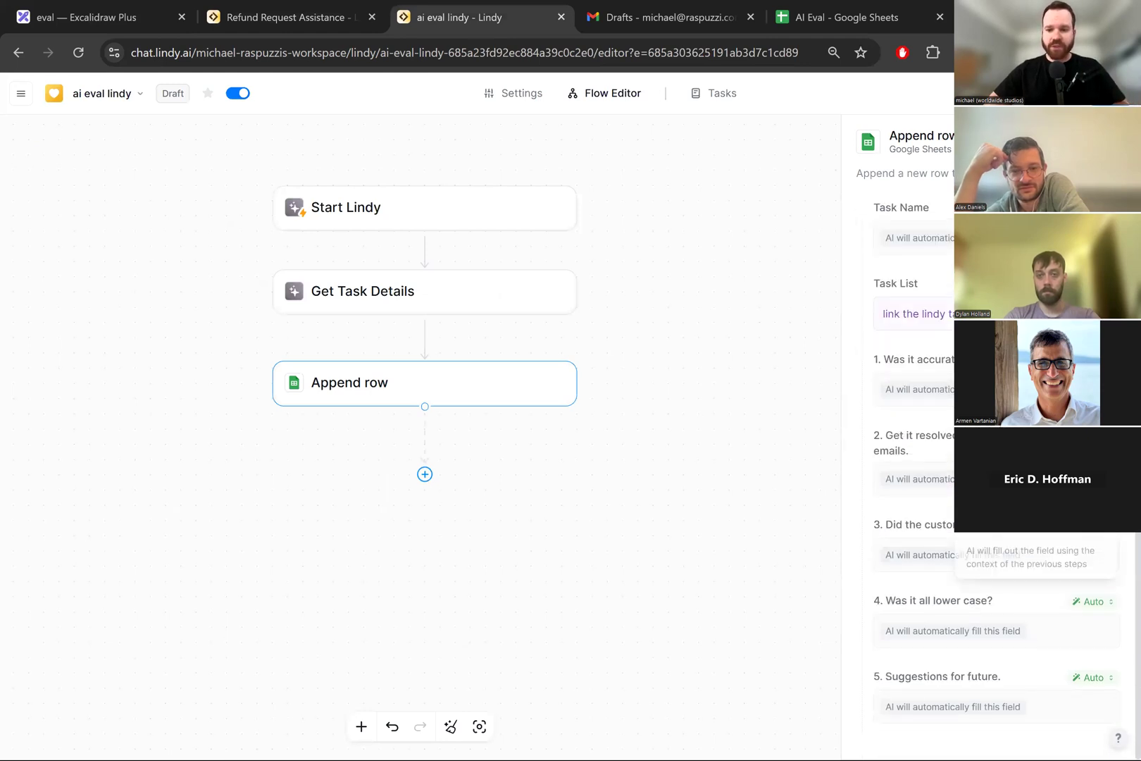
left_click(1035, 479)
left_click(1083, 360)
left_click(1036, 407)
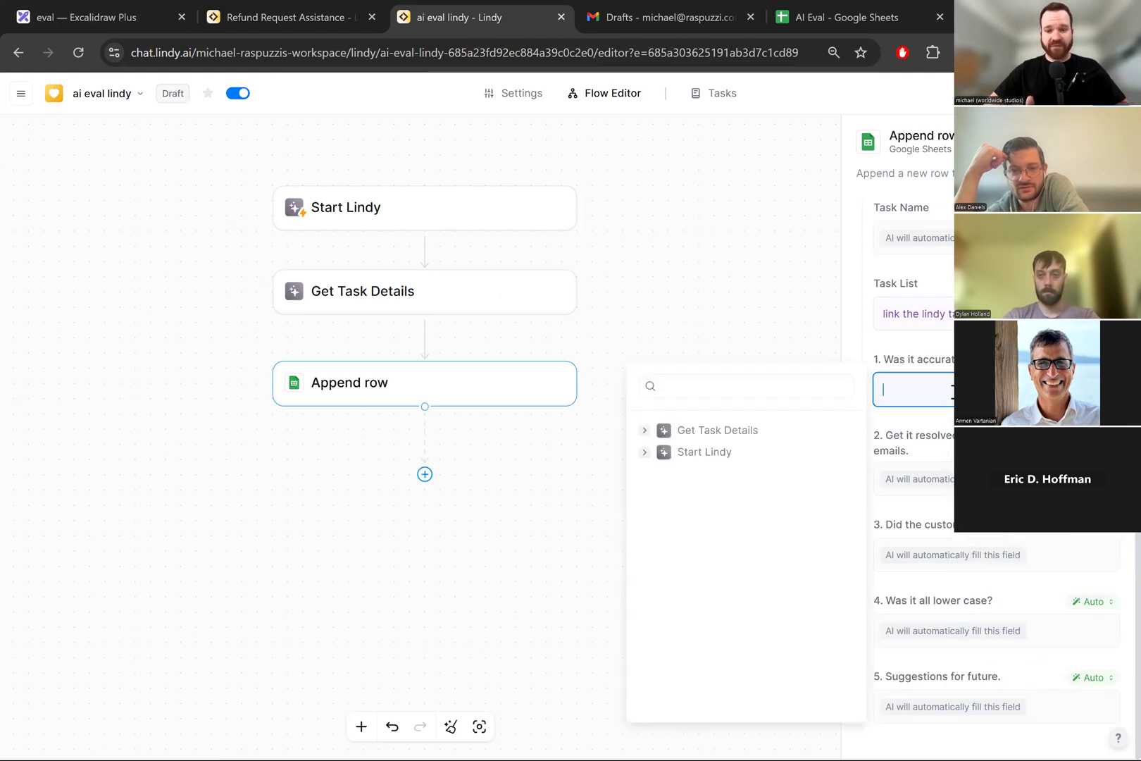
type("paste in")
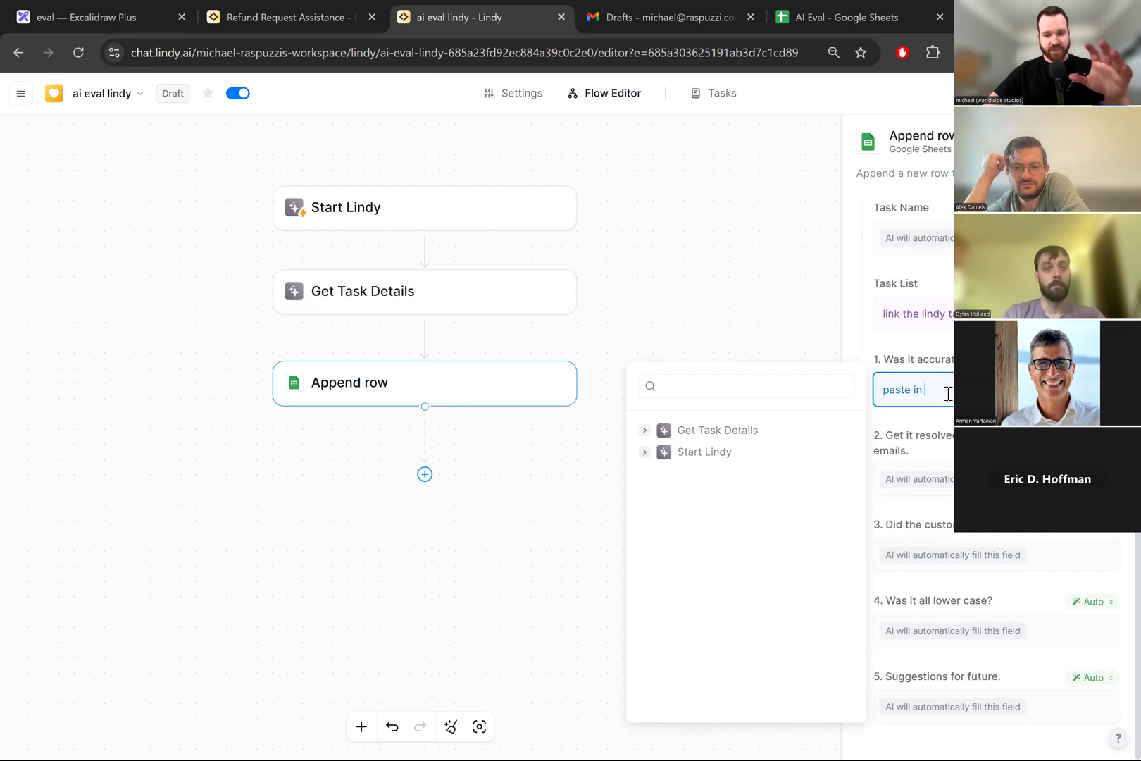
key("ctrl+a")
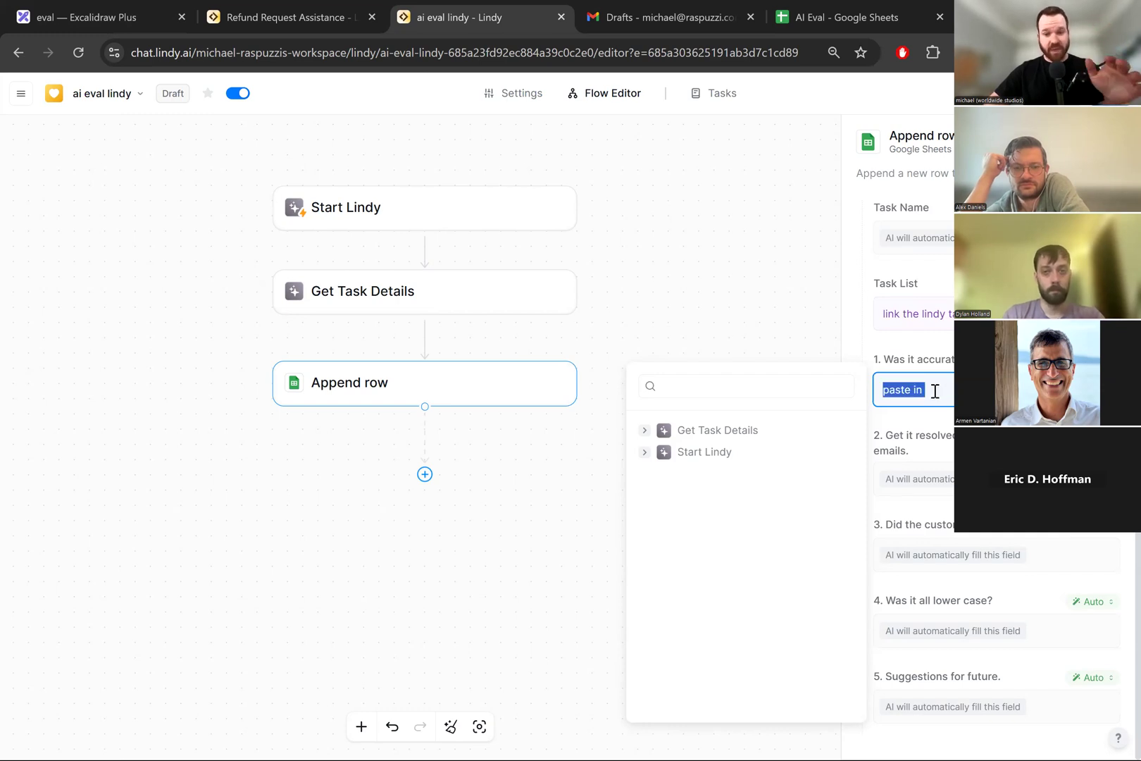
key("BackSpace")
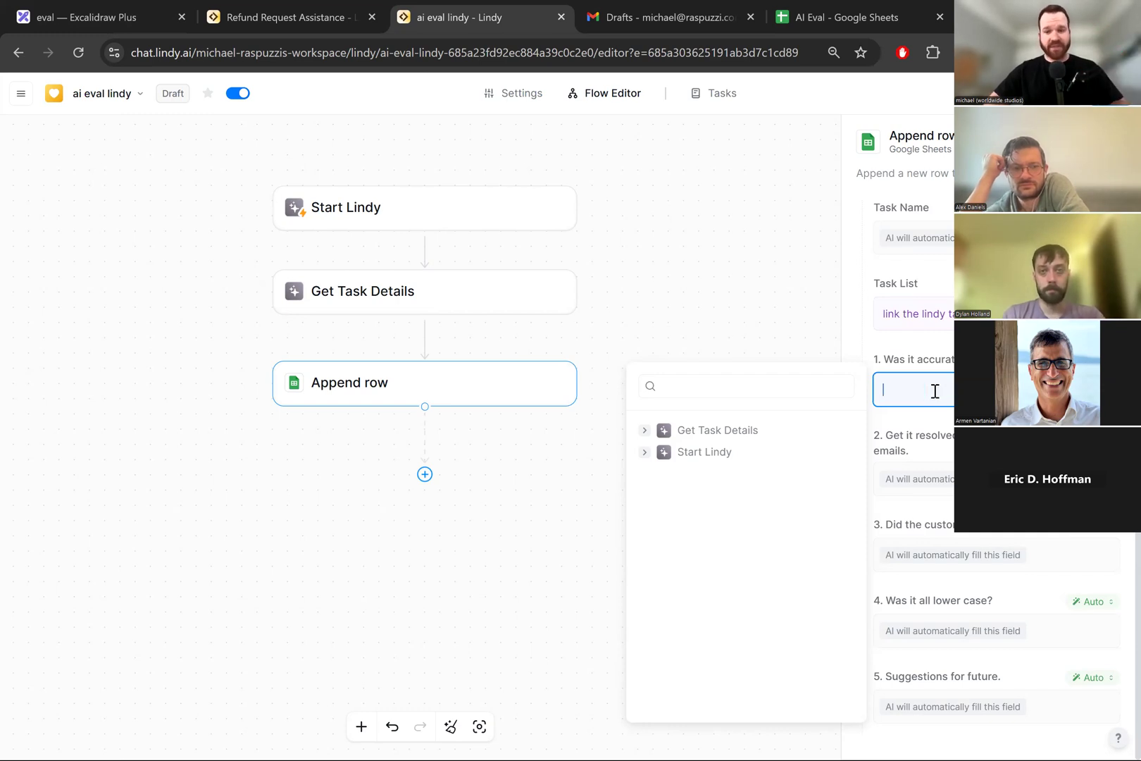
key("Escape")
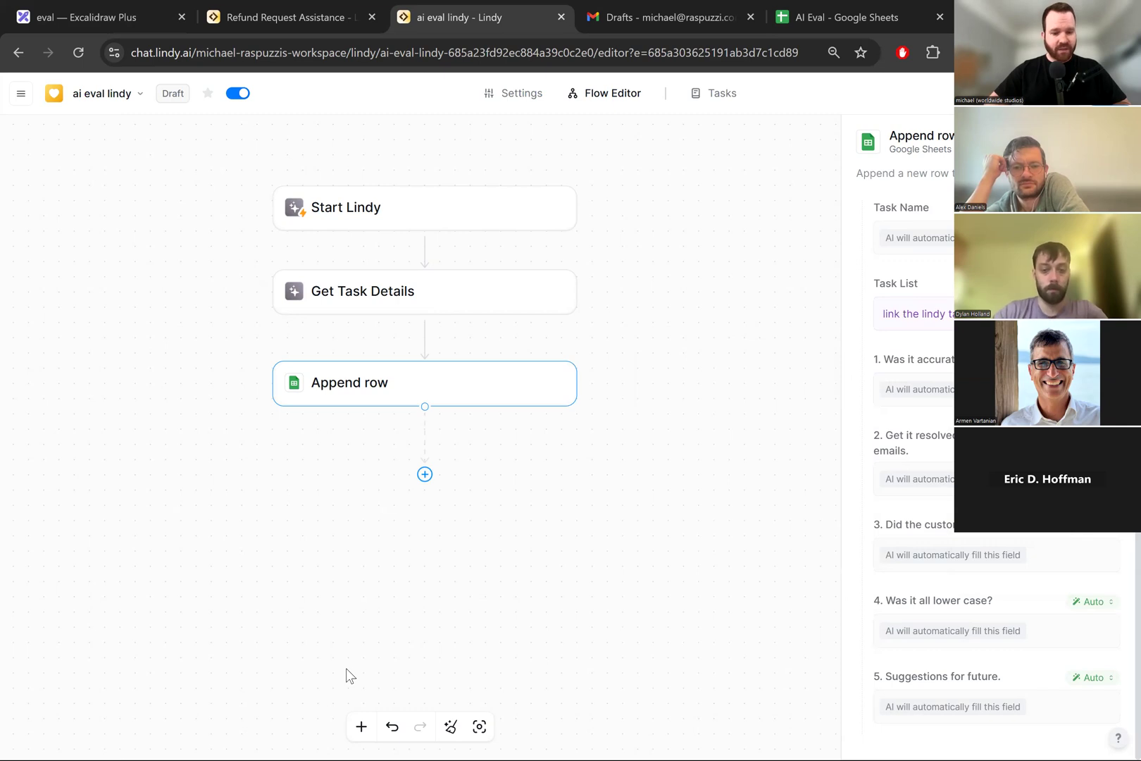
Step: Add a Search Knowledge Base action to the flow without choosing a source, and delete it again
left_click(361, 726)
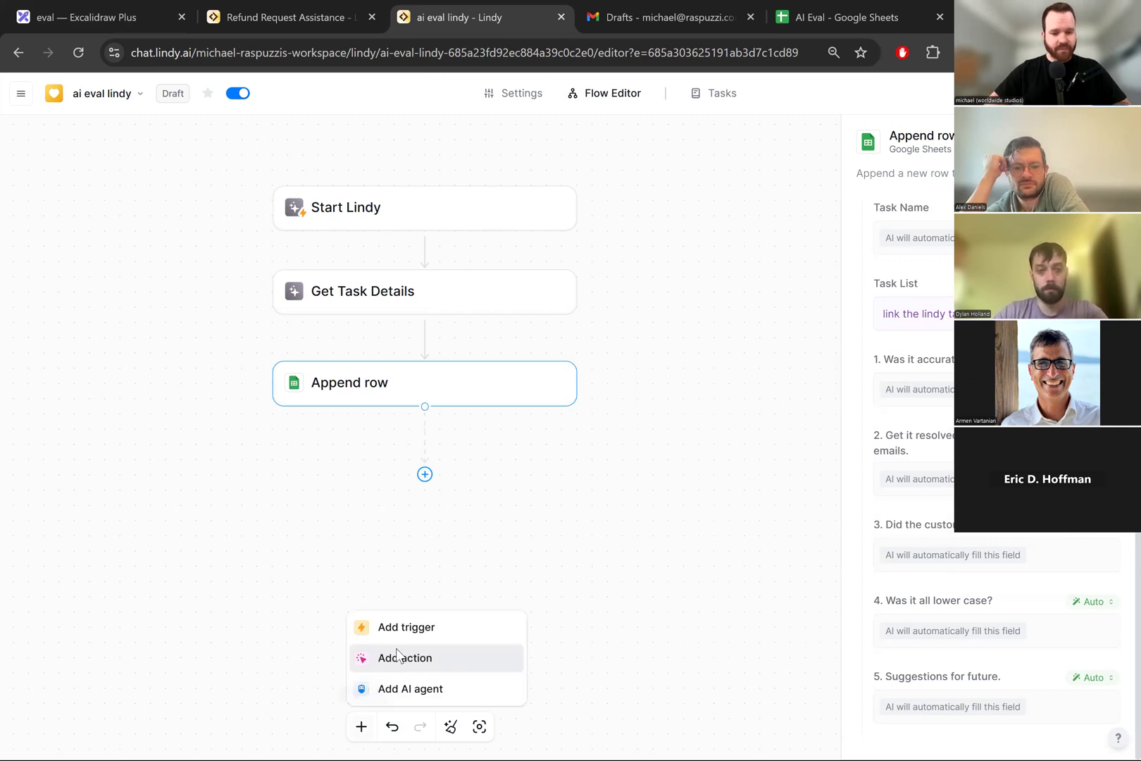
left_click(396, 661)
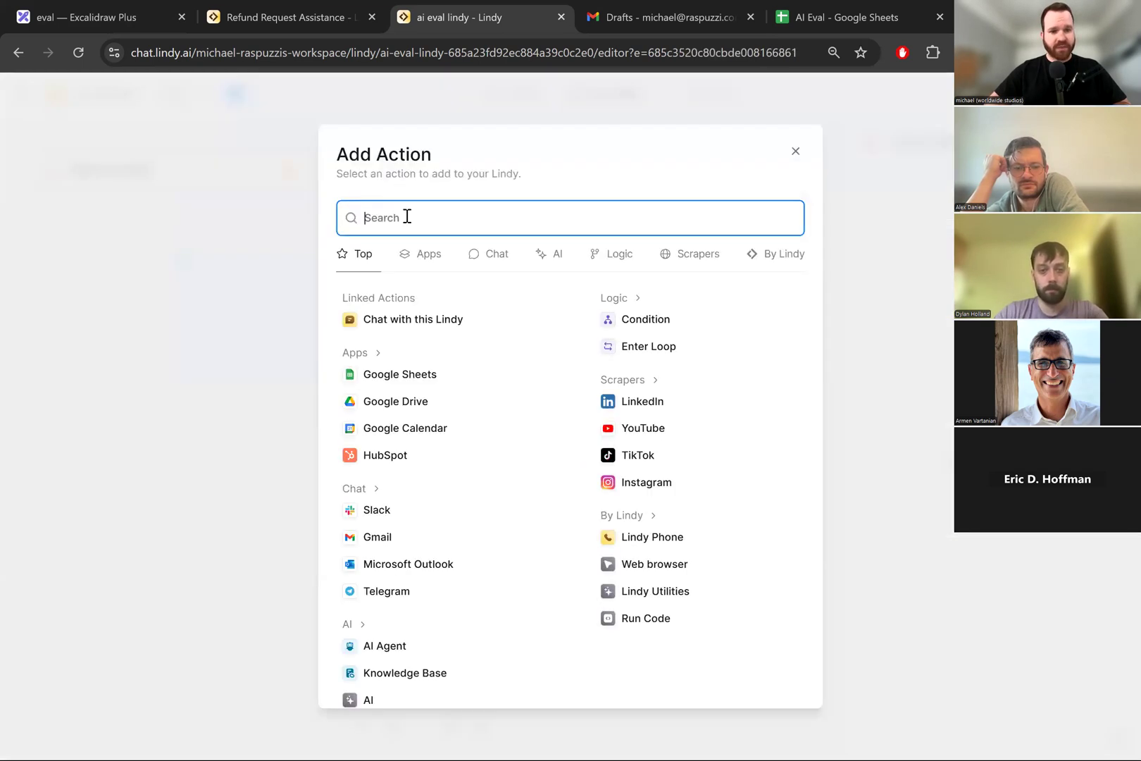
type("knowledge")
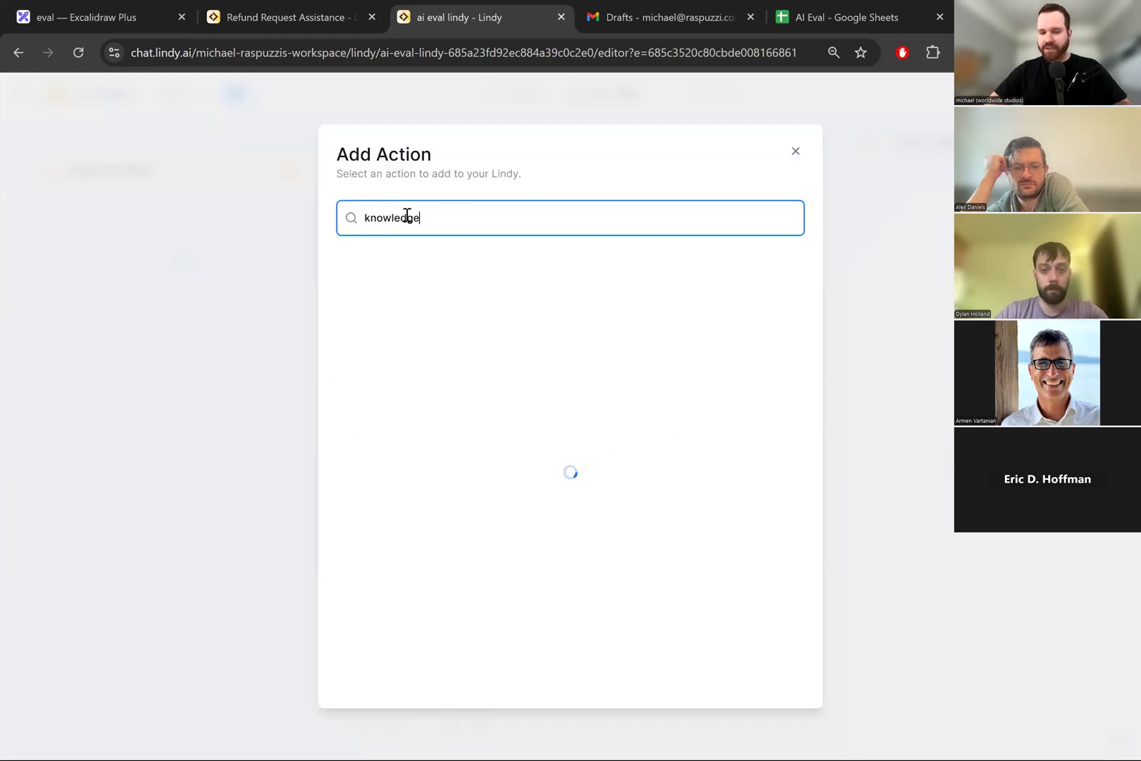
scroll(424, 371, "down", 2)
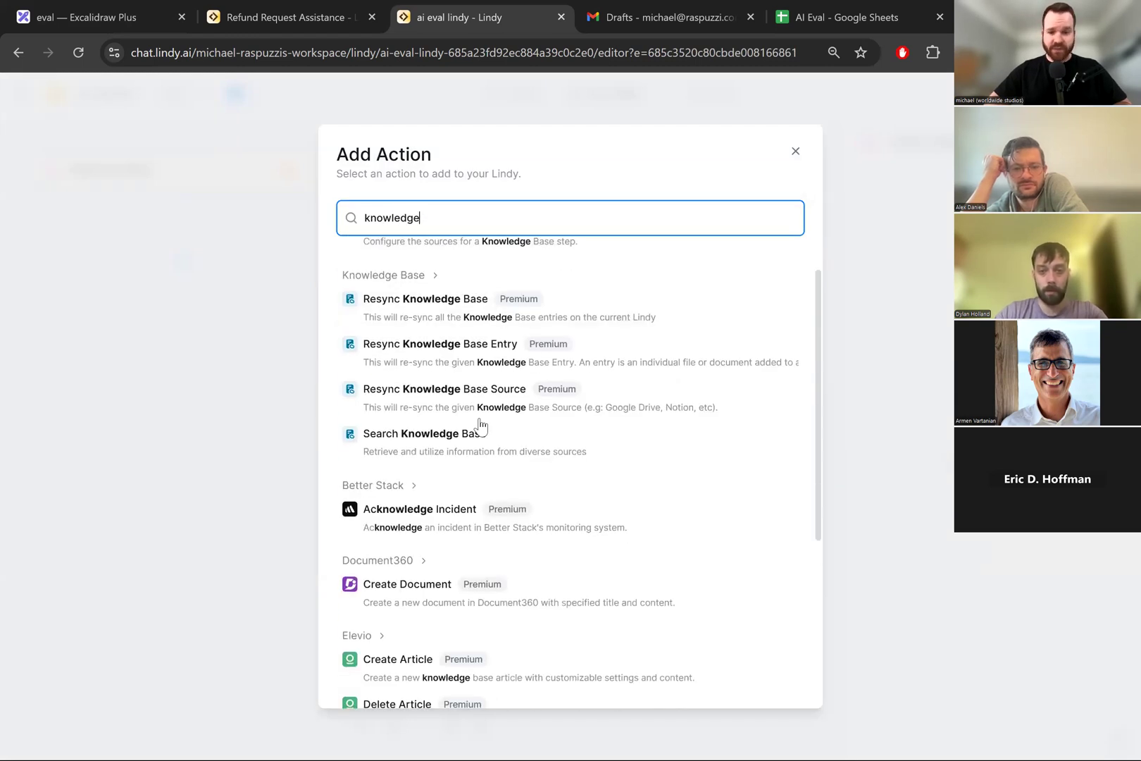
left_click(440, 398)
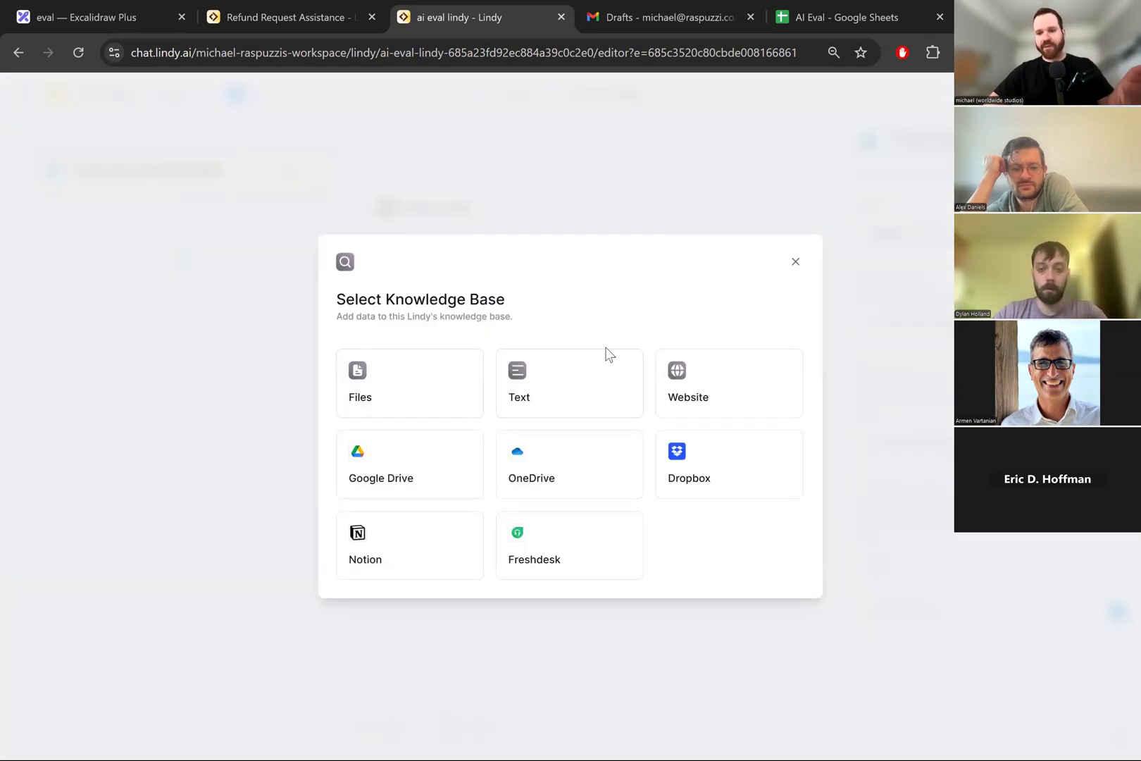
left_click(795, 262)
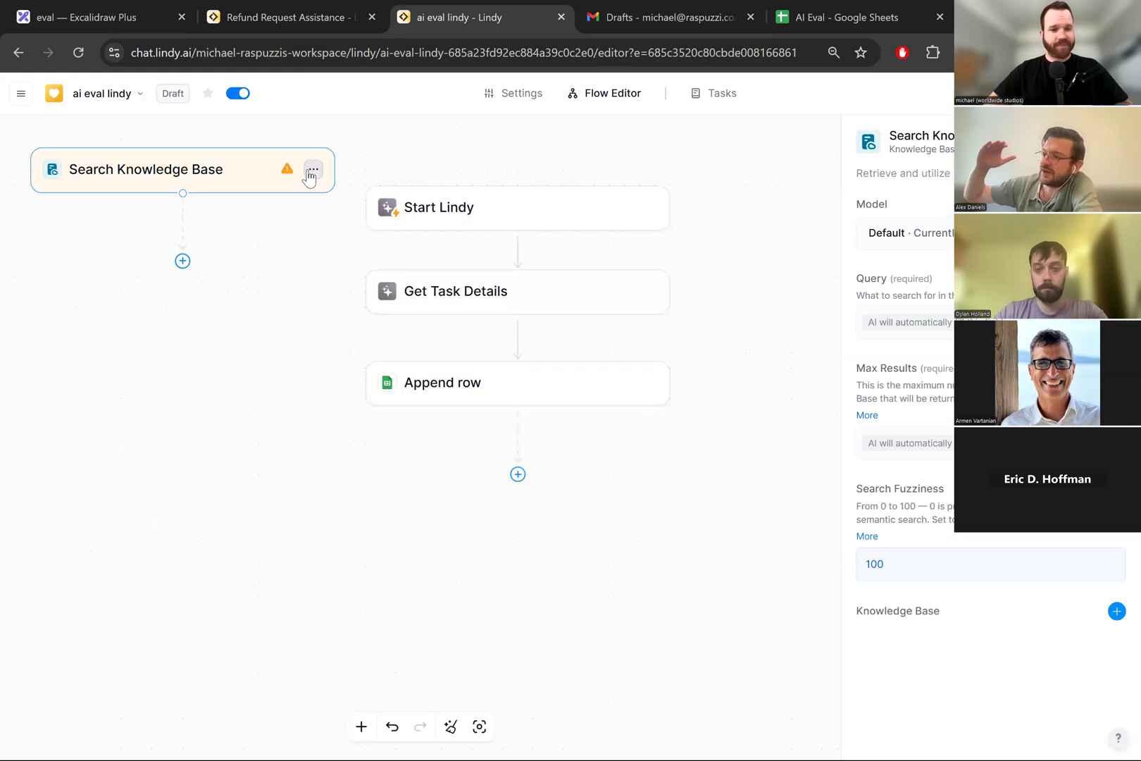
left_click(314, 169)
left_click(380, 252)
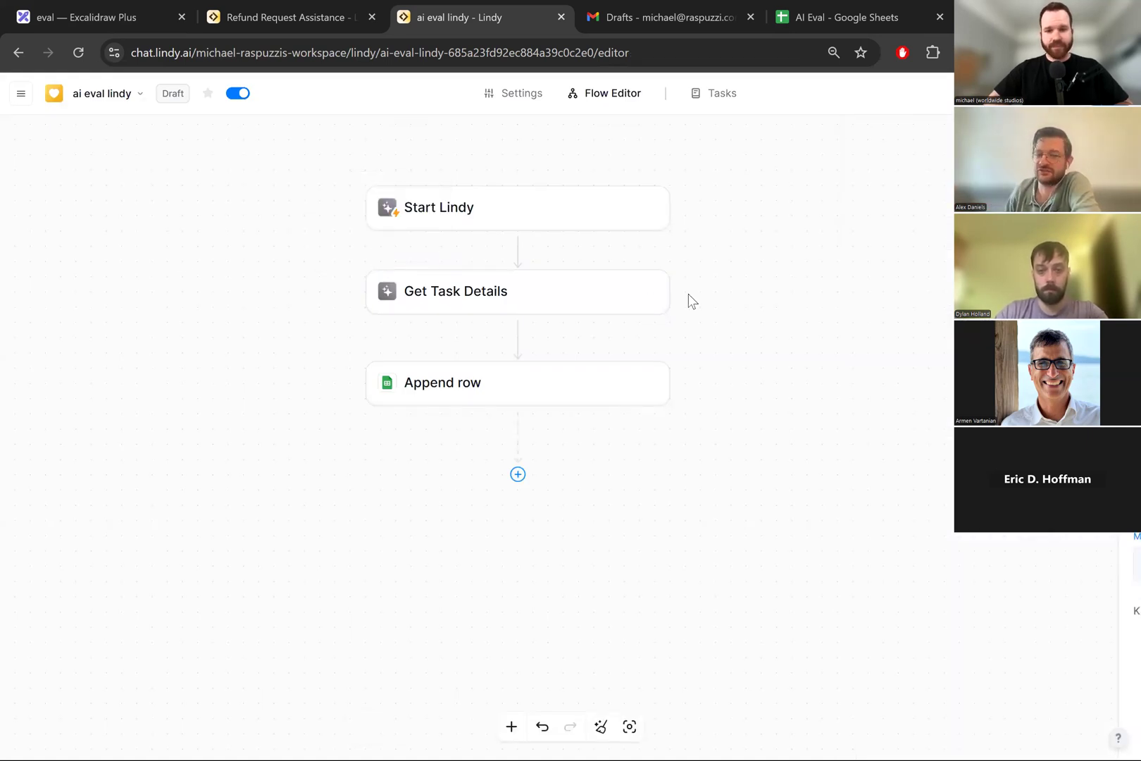
Step: Examine the Get Task Details action's settings and the lindies available for its Agent field
left_click(582, 302)
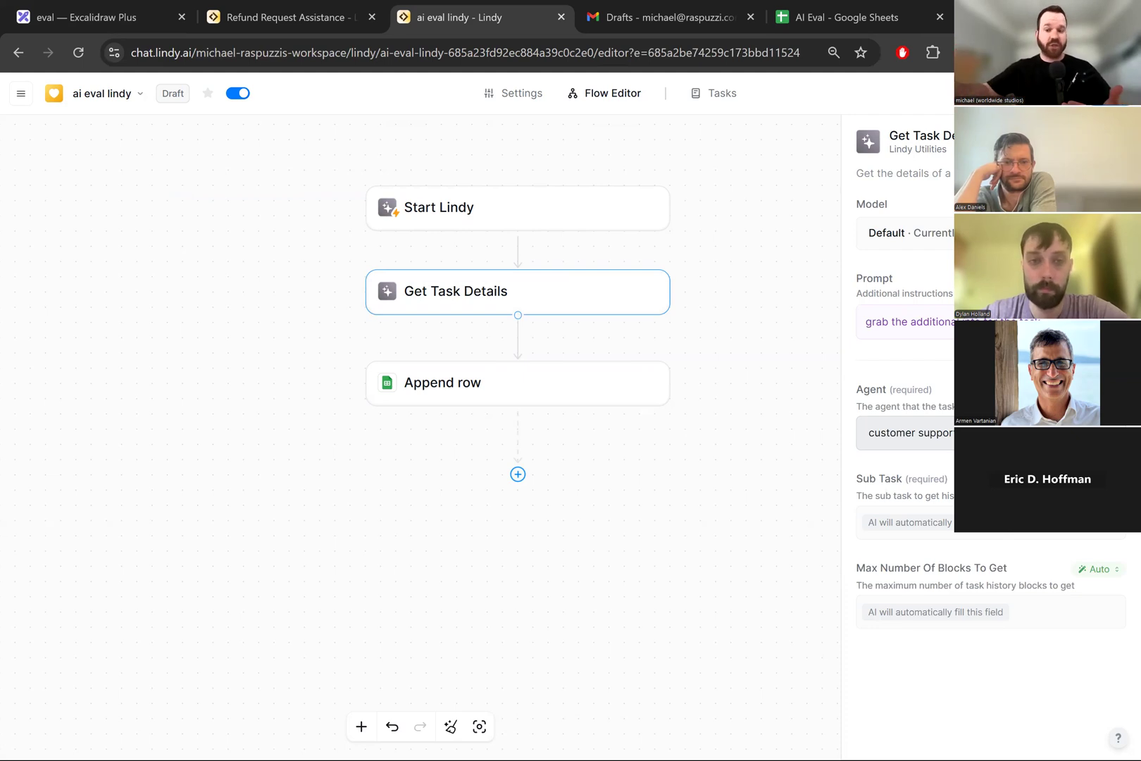
left_click(928, 431)
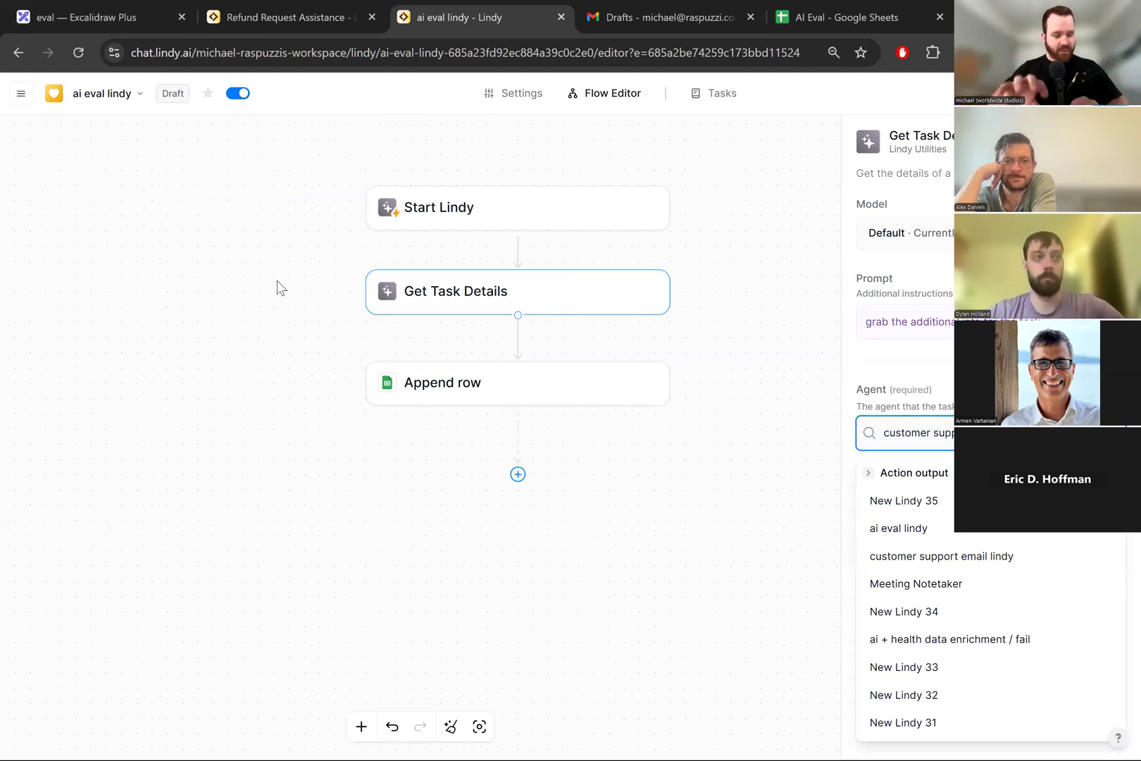
left_click(690, 293)
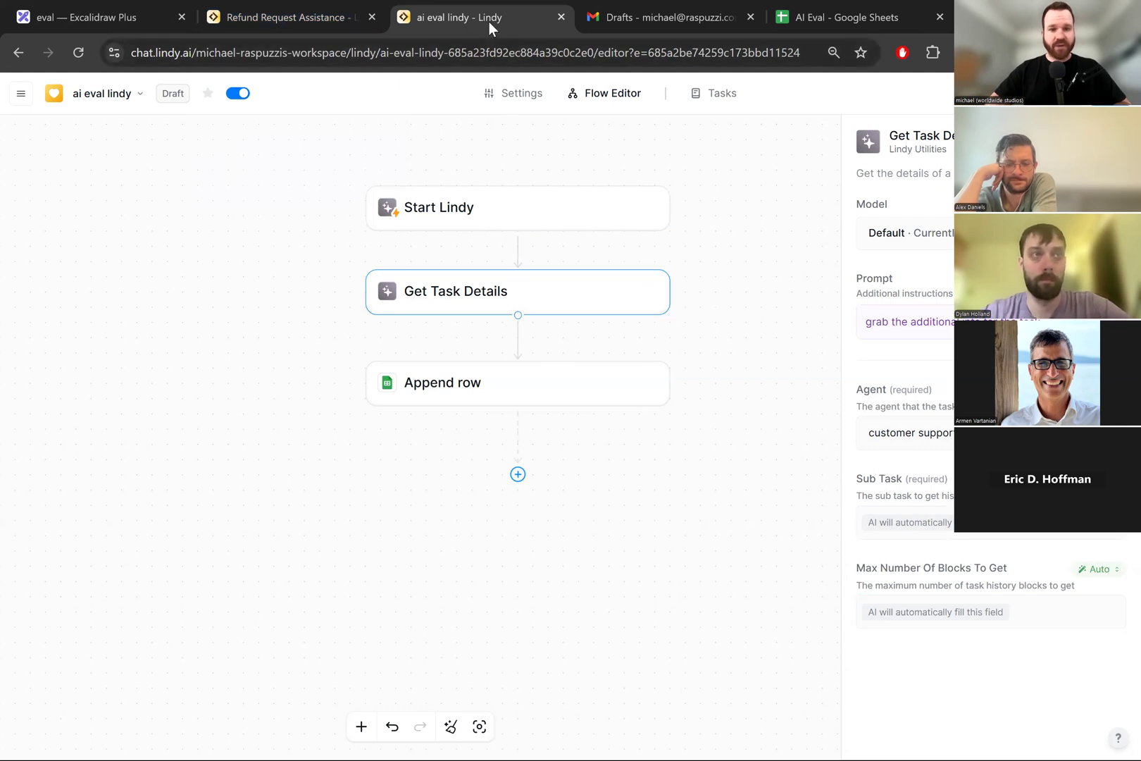
Step: Save the flow changes and open today's newest "Customer Support Task Success" task in the ai eval lindy's task history
left_click(728, 94)
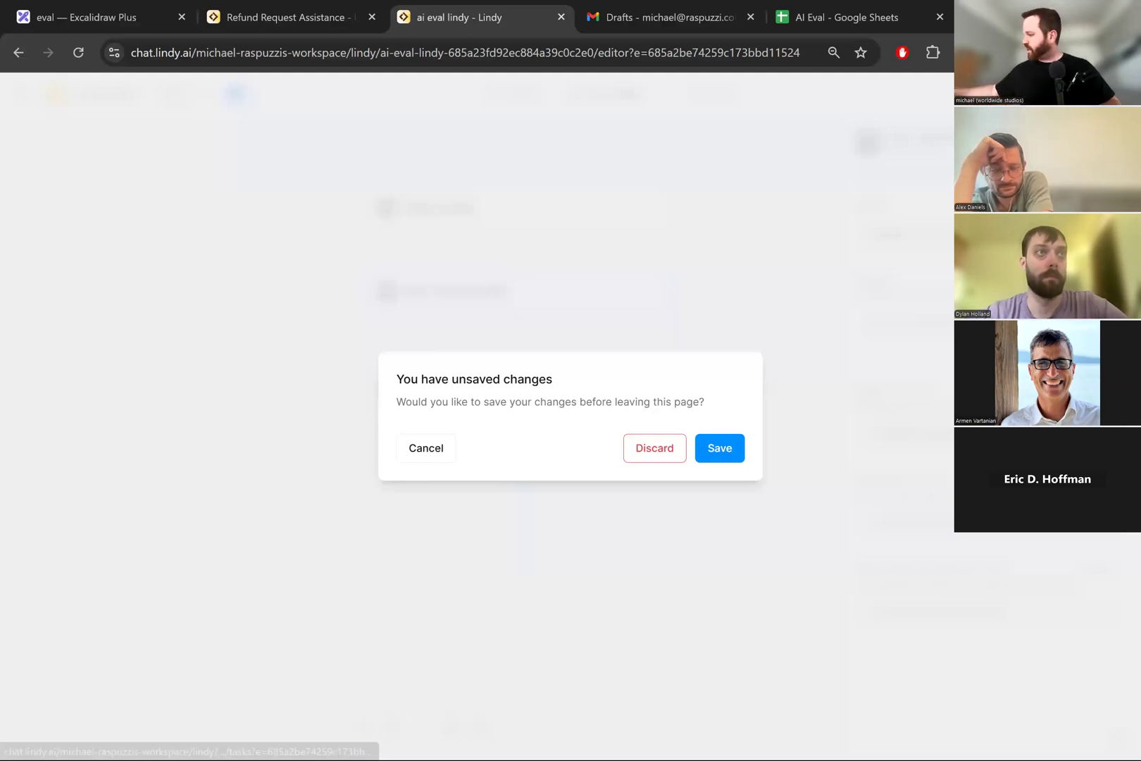
left_click(719, 447)
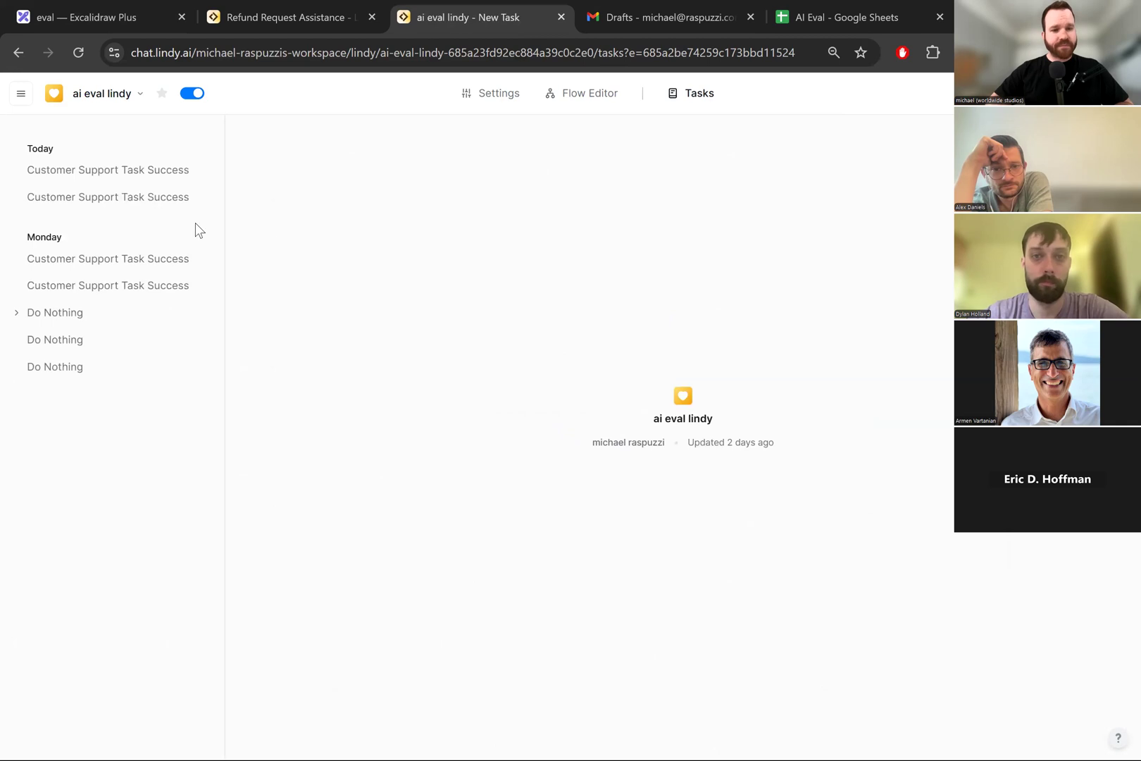
left_click(144, 173)
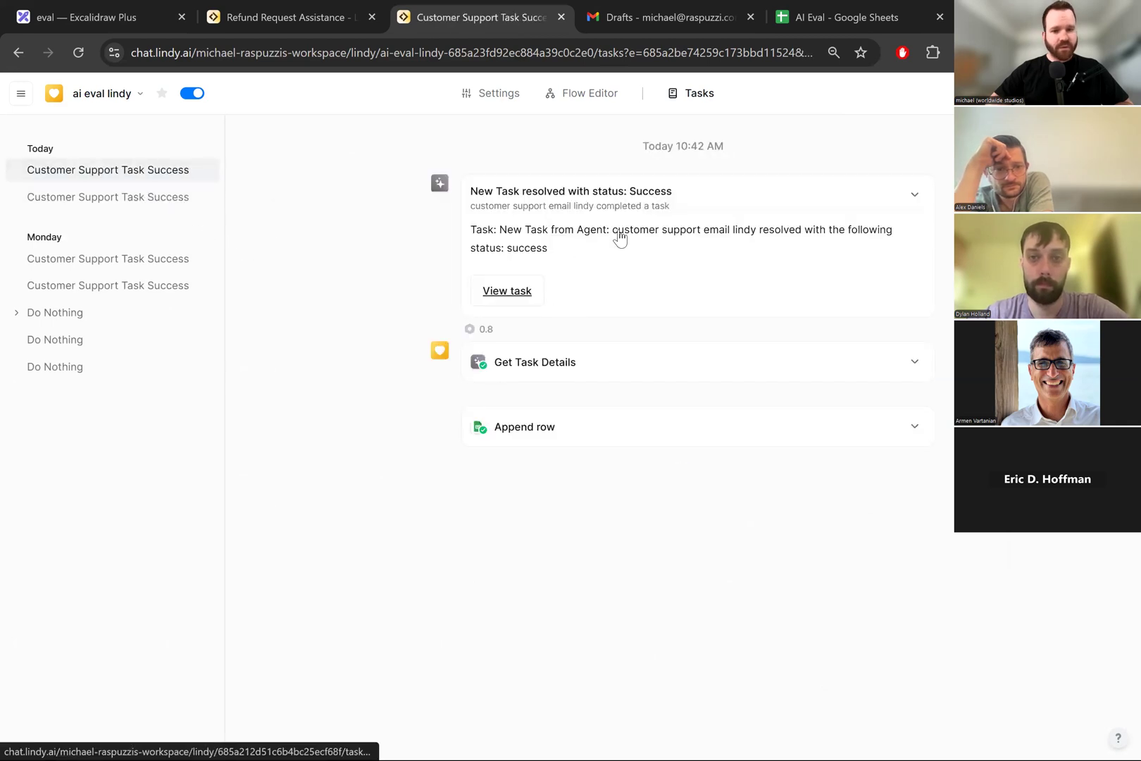
Step: View the customer support task linked from the evaluation task, and return to the evaluation task
scroll(618, 231, "up", 3)
left_click(505, 305)
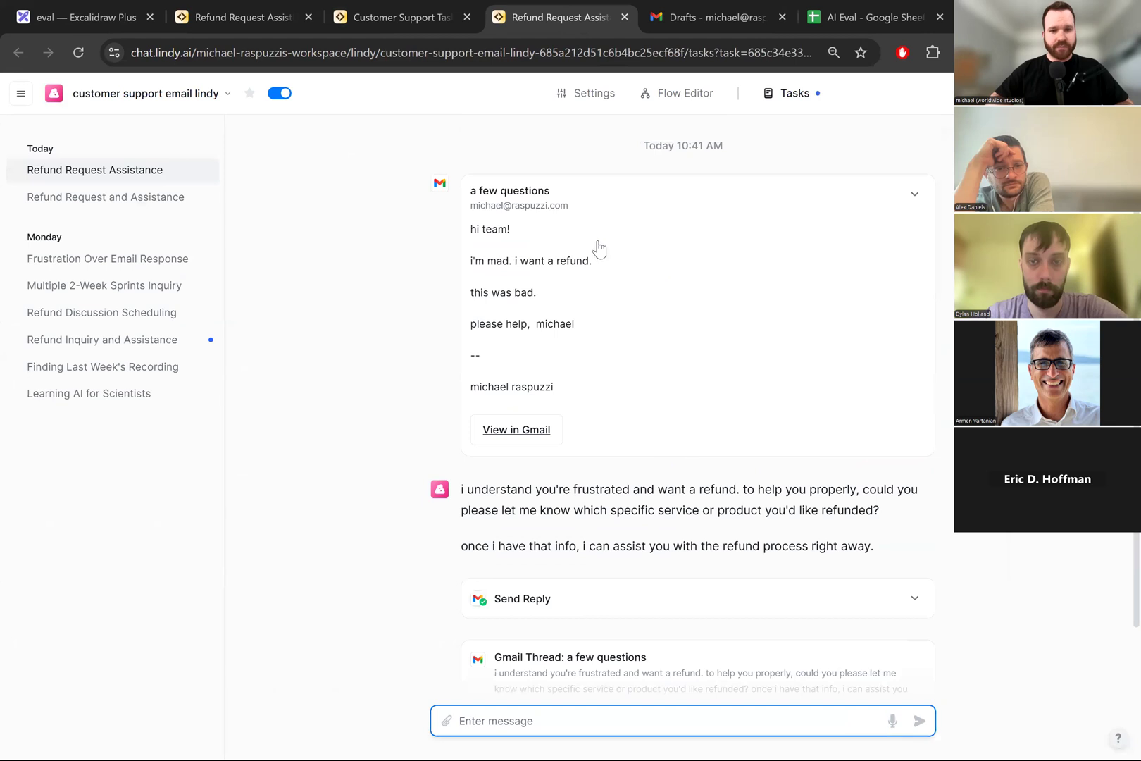
left_click(426, 17)
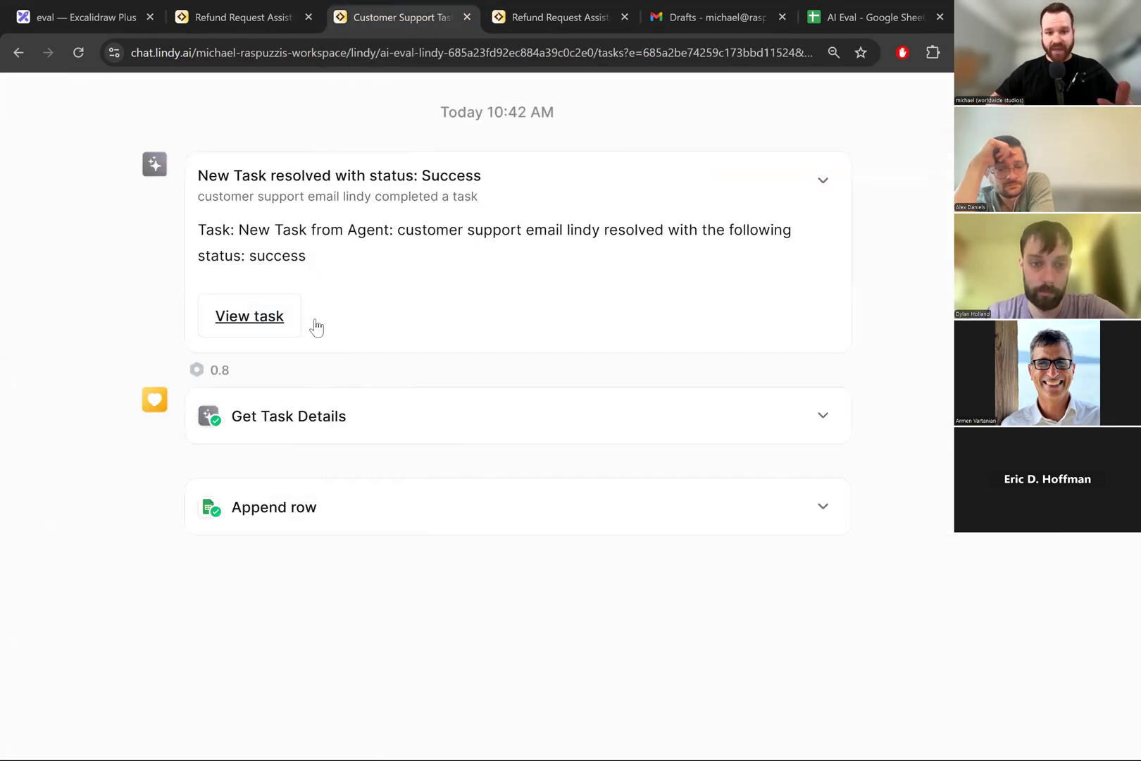
Step: Expand the Get Task Details result down to block 0 and examine its IDs, timestamps and other fields
scroll(328, 320, "down", 2)
left_click(384, 307)
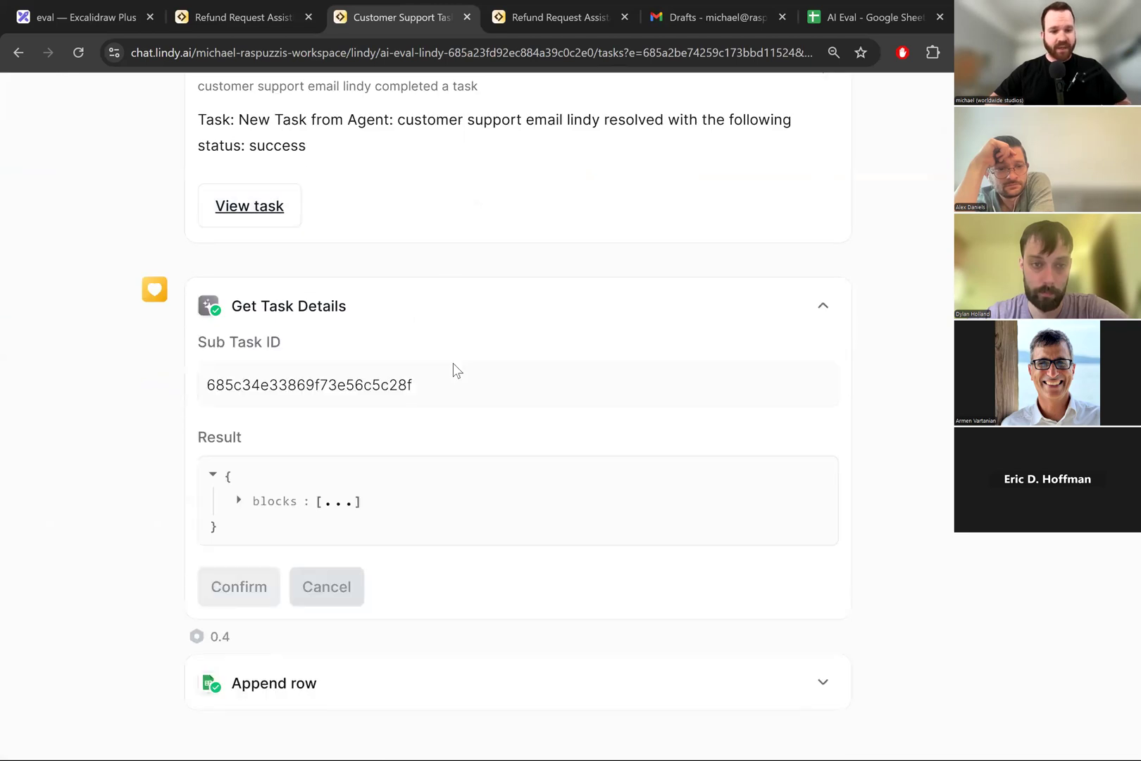
scroll(239, 409, "down", 2)
left_click(280, 396)
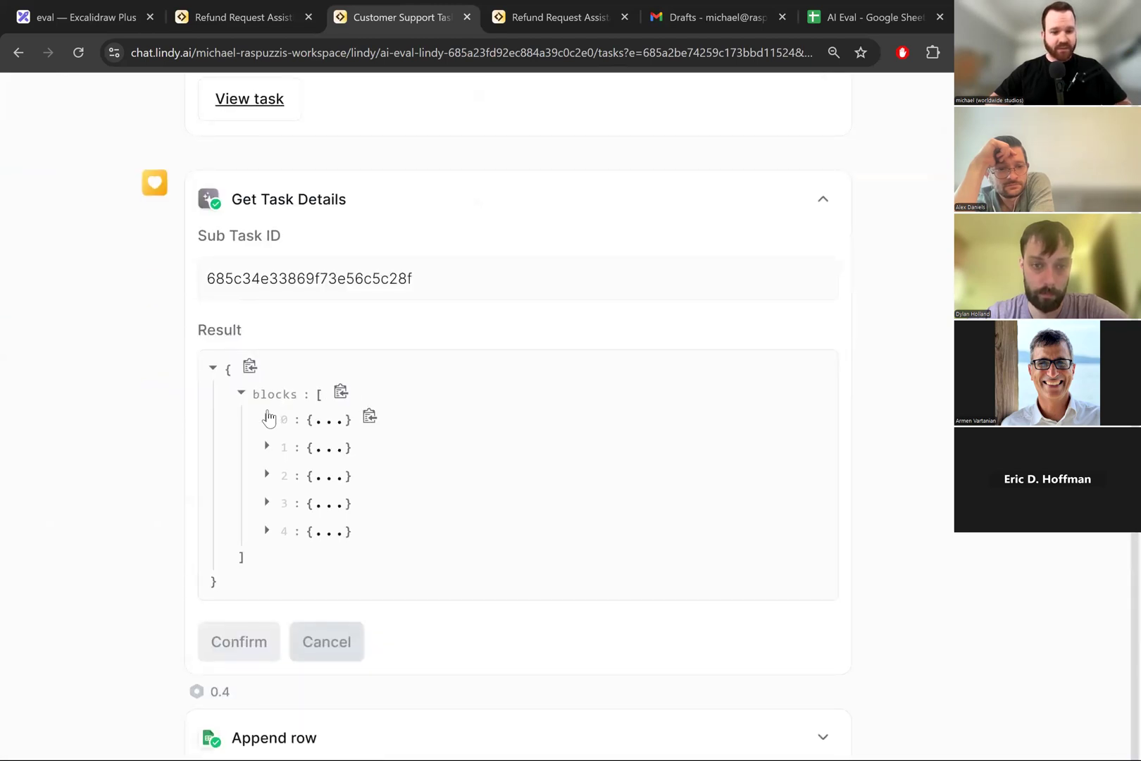
left_click(268, 419)
scroll(268, 420, "down", 6)
scroll(282, 408, "up", 4)
scroll(363, 305, "down", 2)
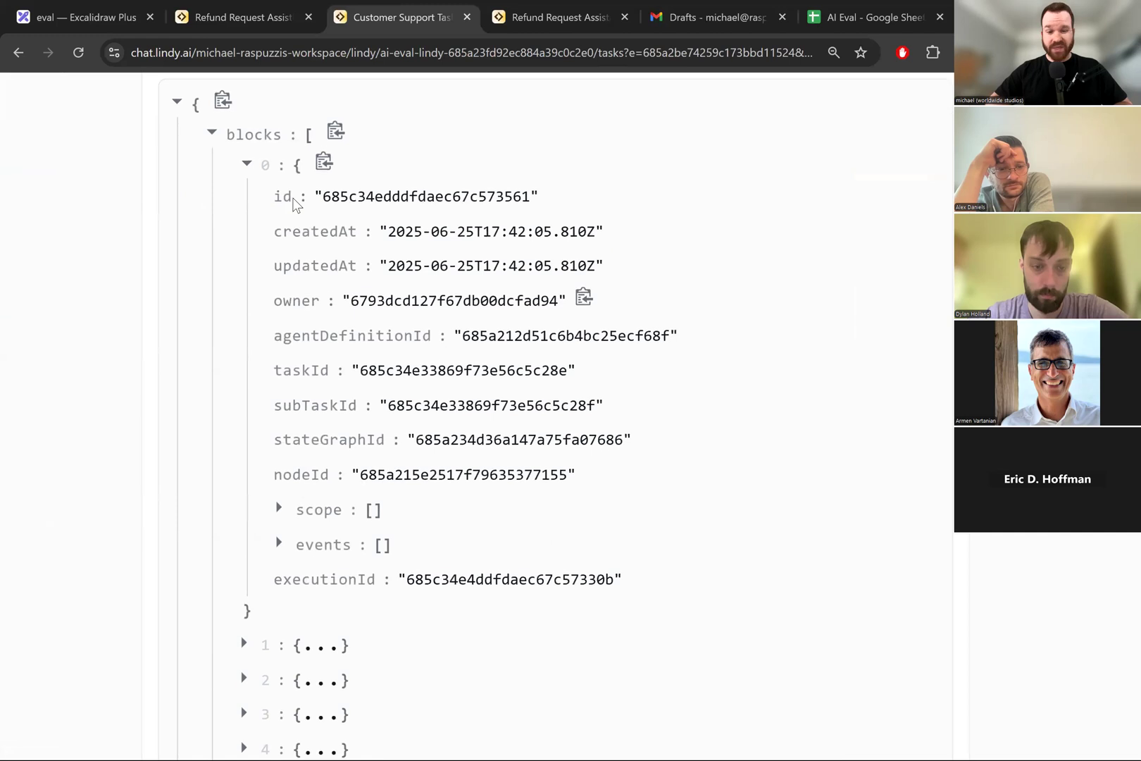
scroll(300, 200, "up", 3)
scroll(299, 209, "down", 2)
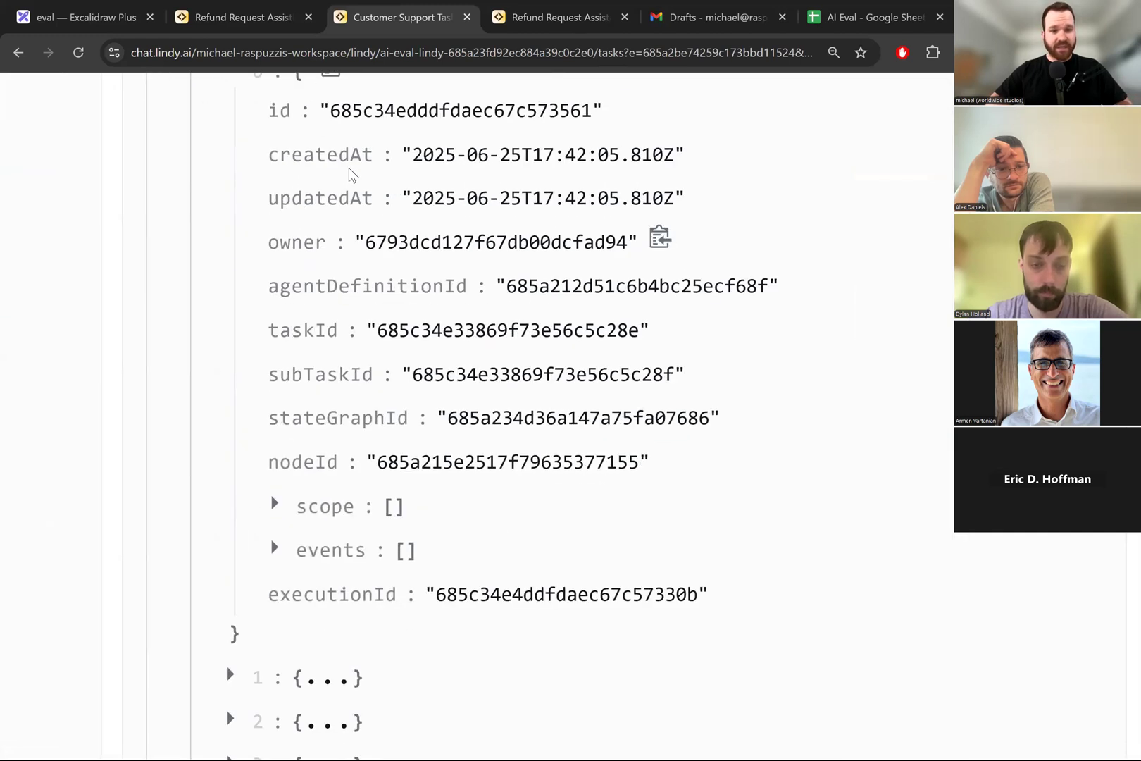
scroll(338, 268, "down", 2)
scroll(343, 268, "down", 2)
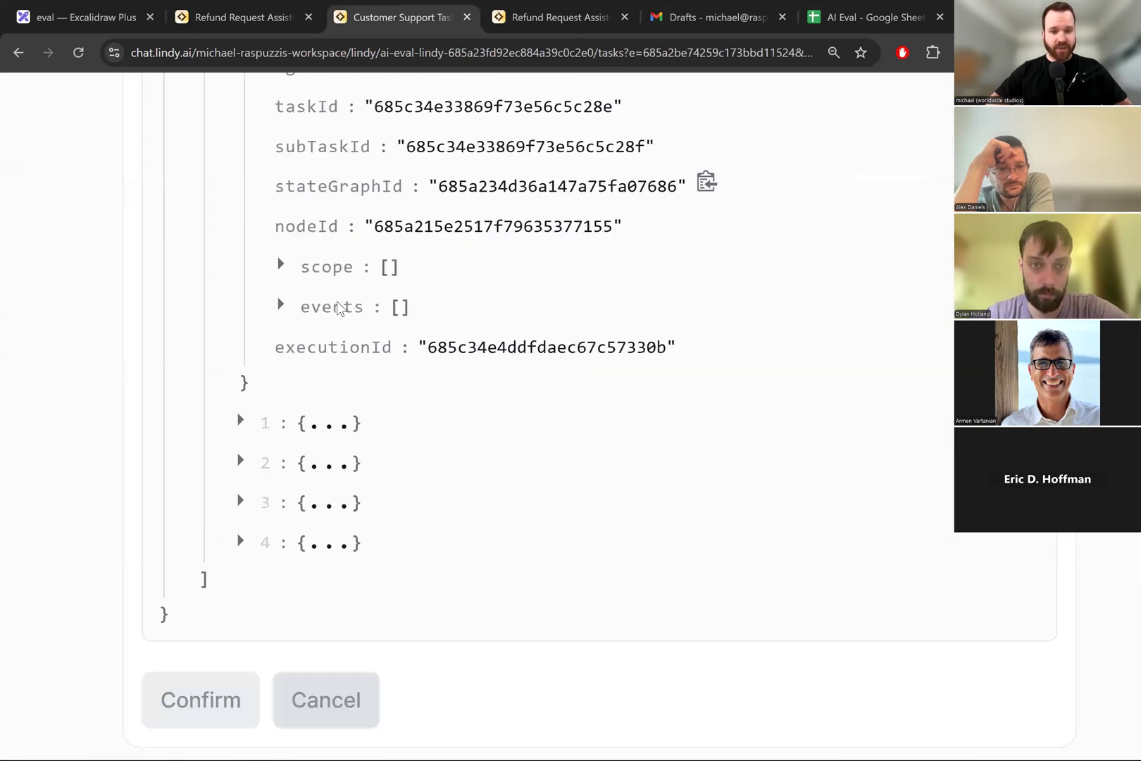
Step: Expand block 0's scope and events lists and copy the events list
left_click(286, 267)
left_click(374, 338)
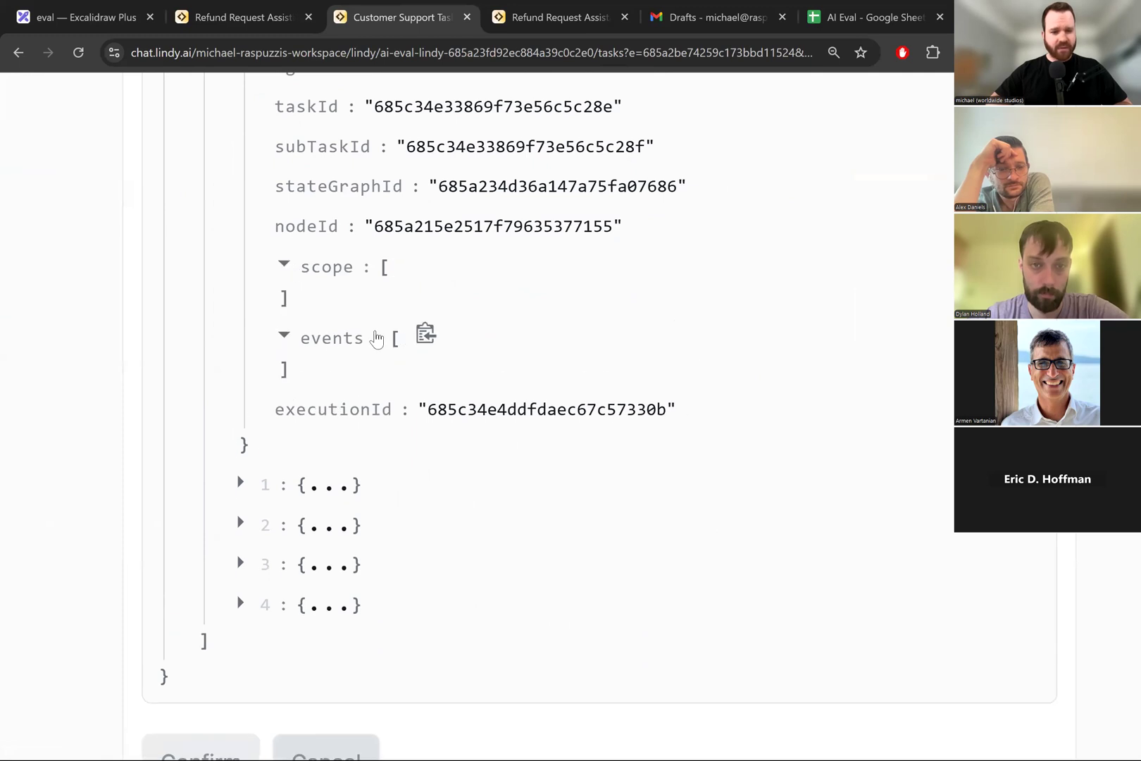
left_click(425, 325)
scroll(390, 338, "down", 3)
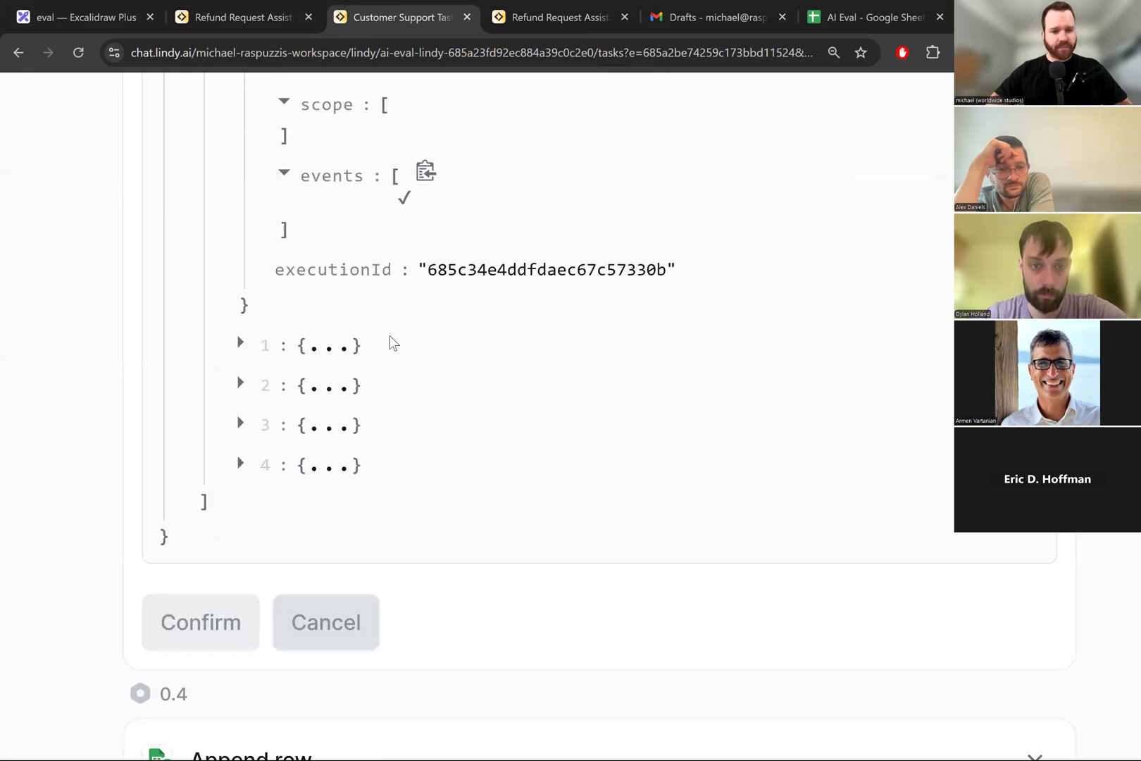
Step: Expand block 1 of the Get Task Details result, its events list and event 1, and examine their fields
left_click(242, 271)
scroll(303, 282, "down", 7)
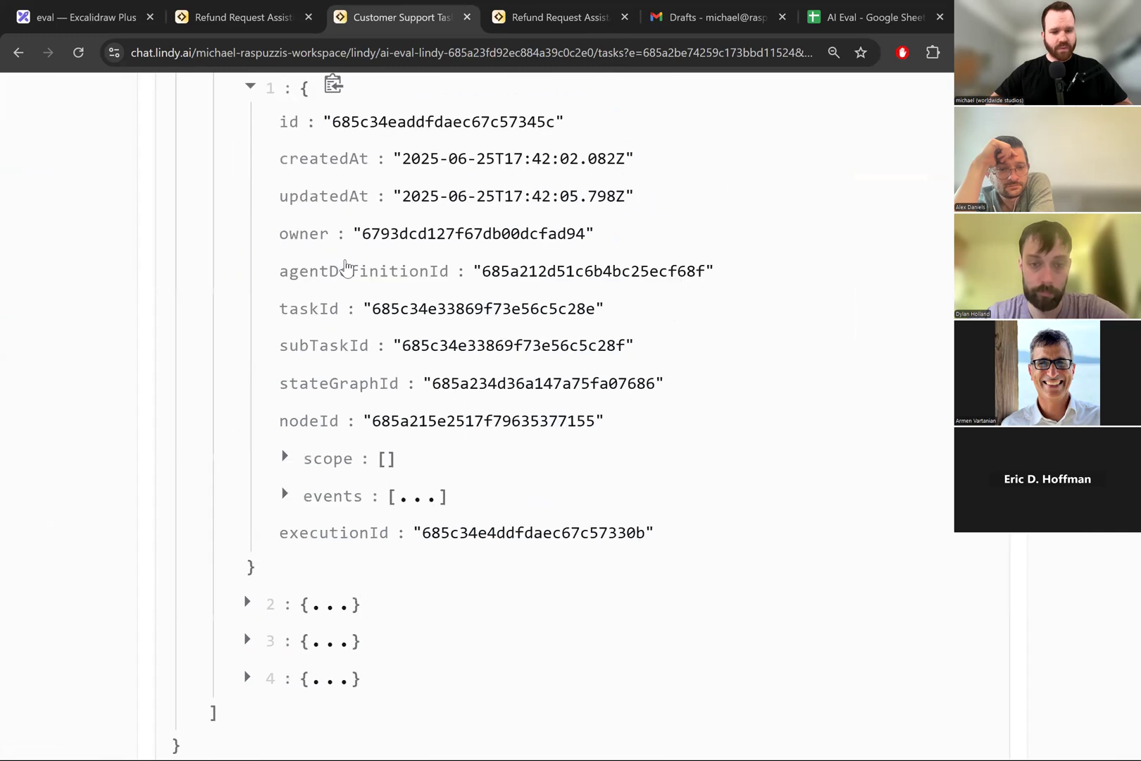
left_click(283, 224)
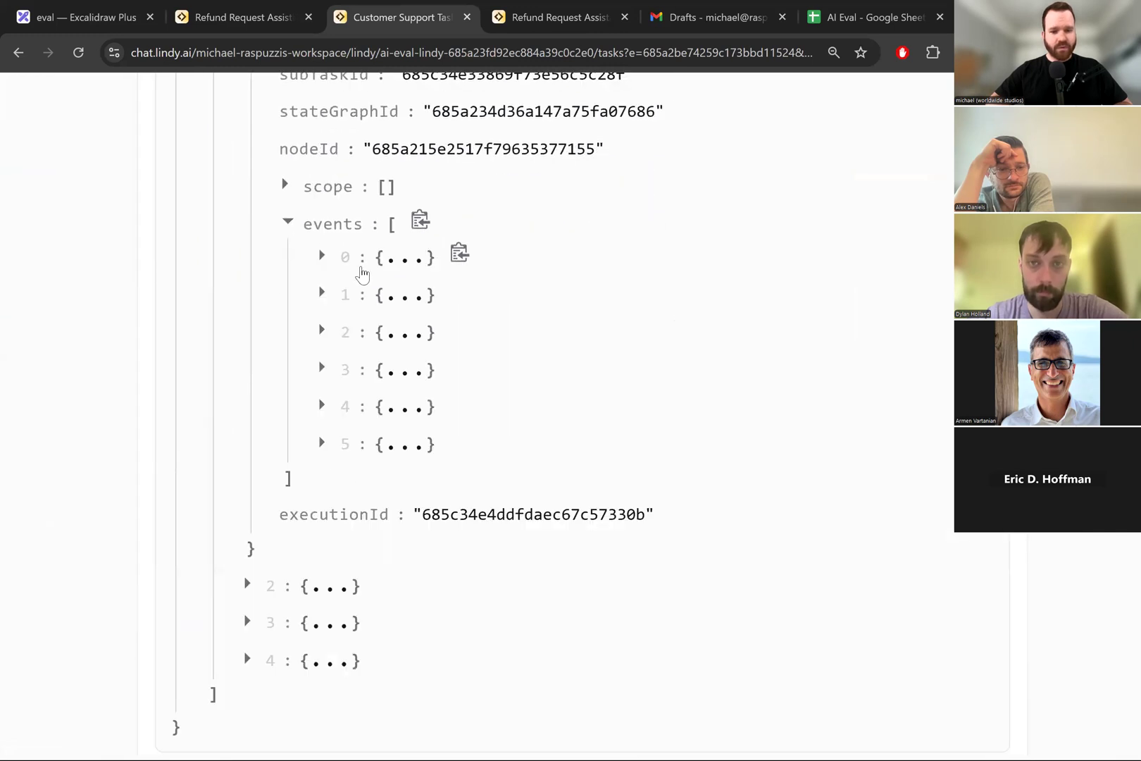
scroll(338, 264, "down", 1)
left_click(323, 266)
scroll(358, 339, "down", 1)
key("ctrl+minus")
key("ctrl+minus")
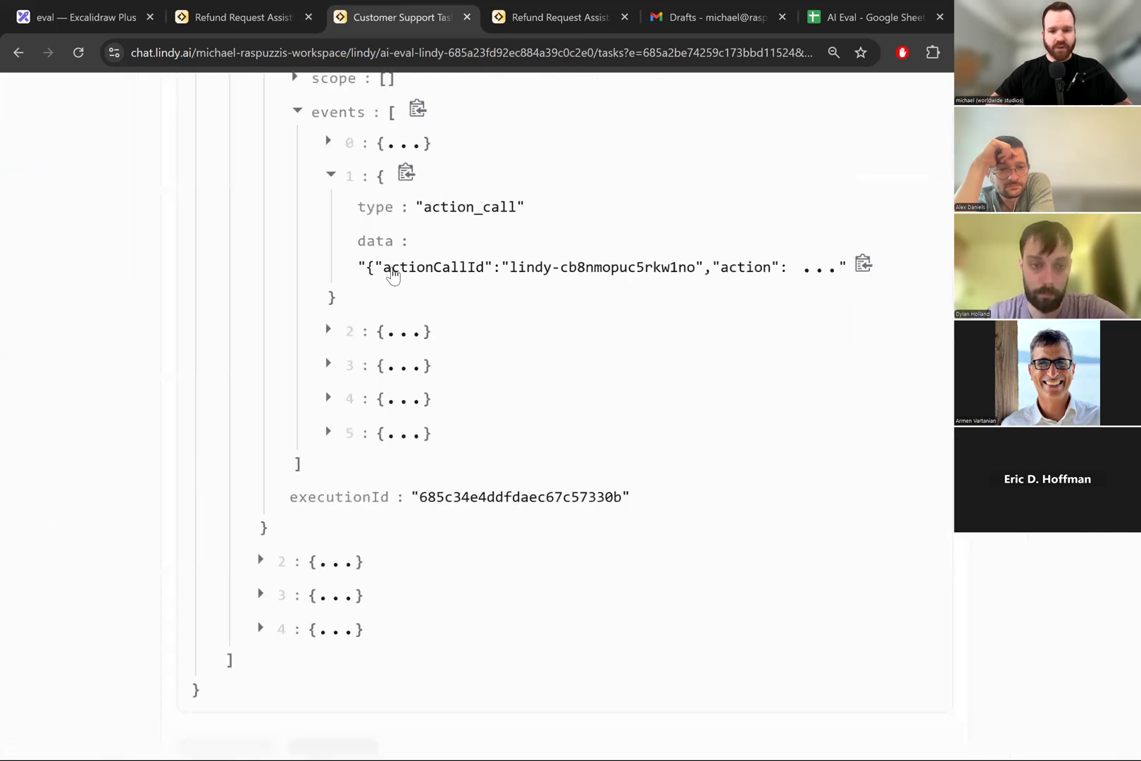
Step: Expand events 2 to 5 of block 1 and examine each event's type and data
left_click(335, 378)
scroll(338, 373, "down", 2)
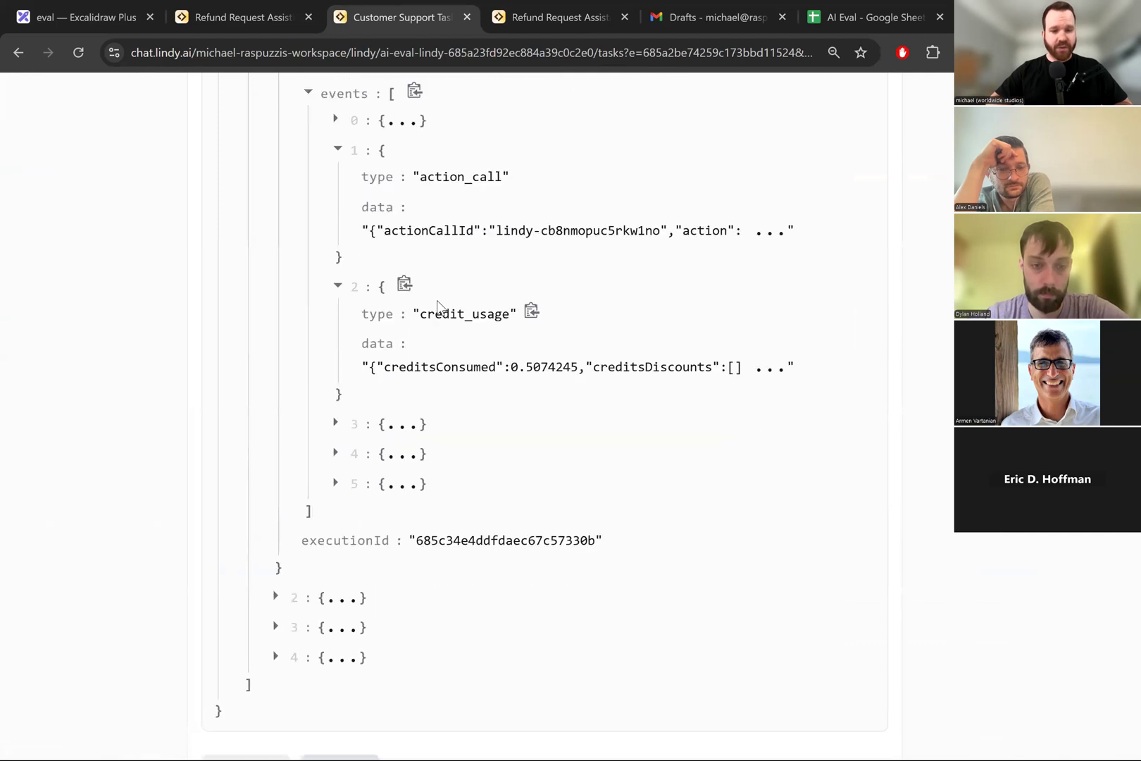
left_click(335, 365)
scroll(466, 323, "down", 2)
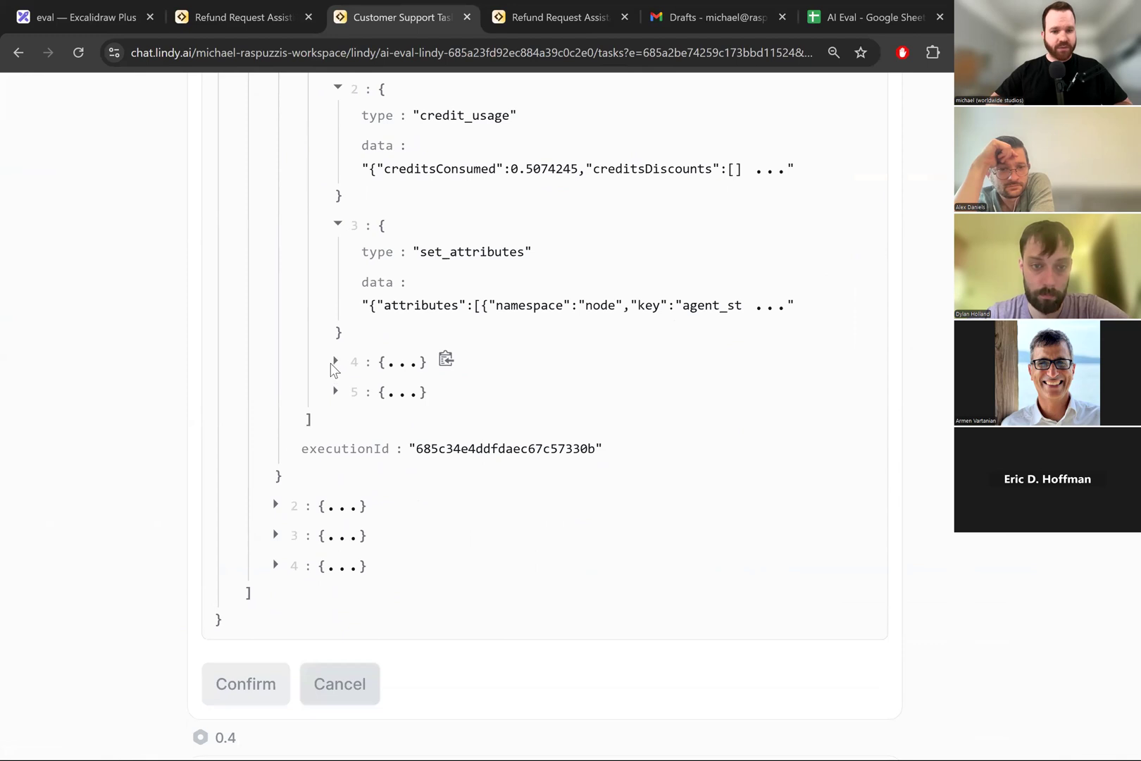
left_click(334, 362)
scroll(408, 331, "down", 2)
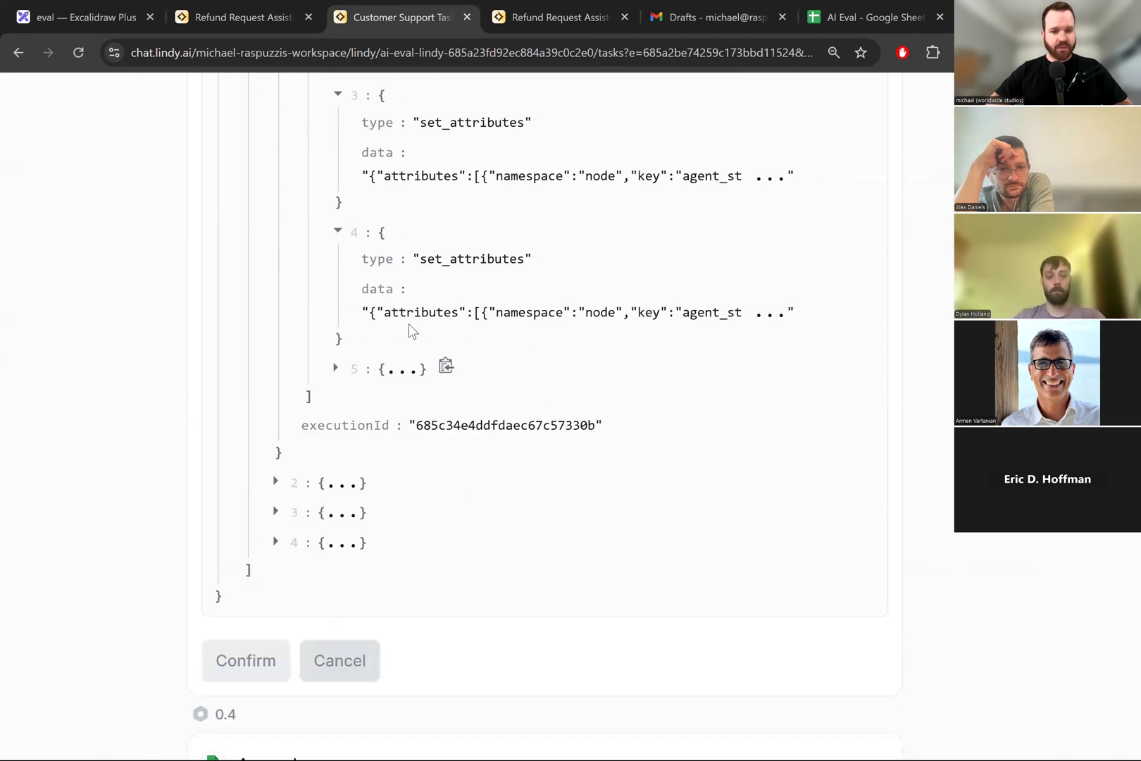
left_click(398, 368)
scroll(444, 320, "down", 2)
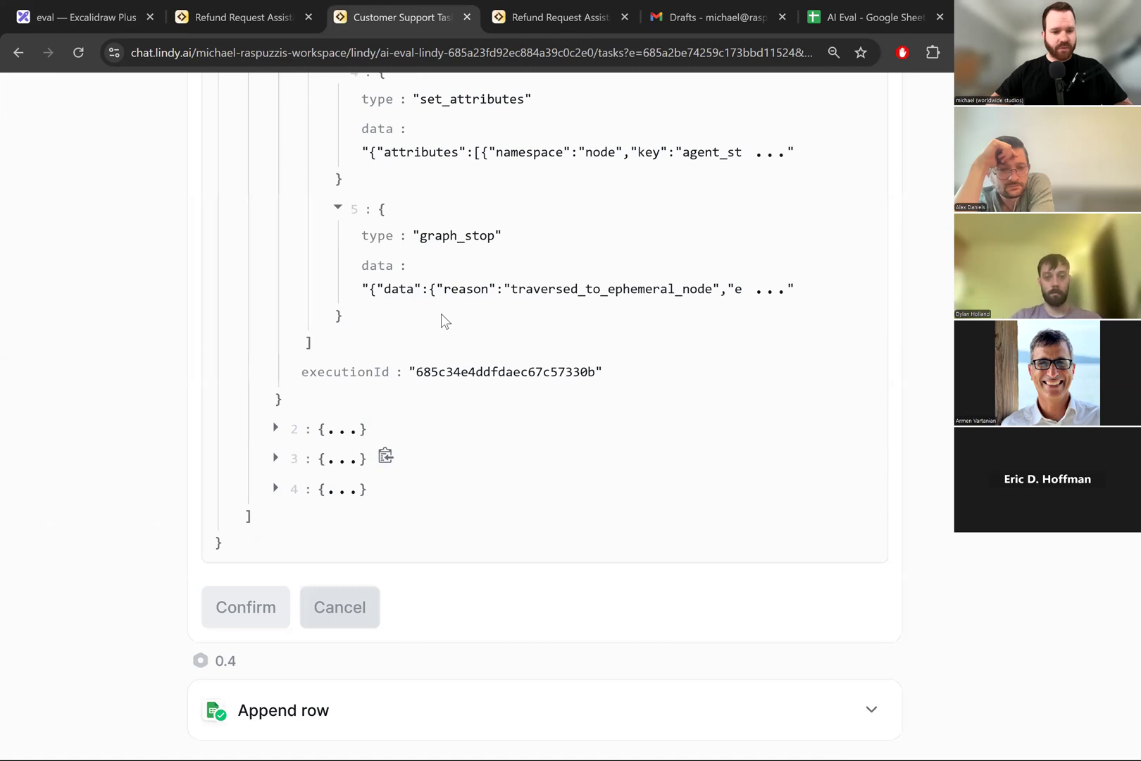
Step: Expand block 3's events list with events 1 and 2, and read the full data of the message_received event
left_click(308, 350)
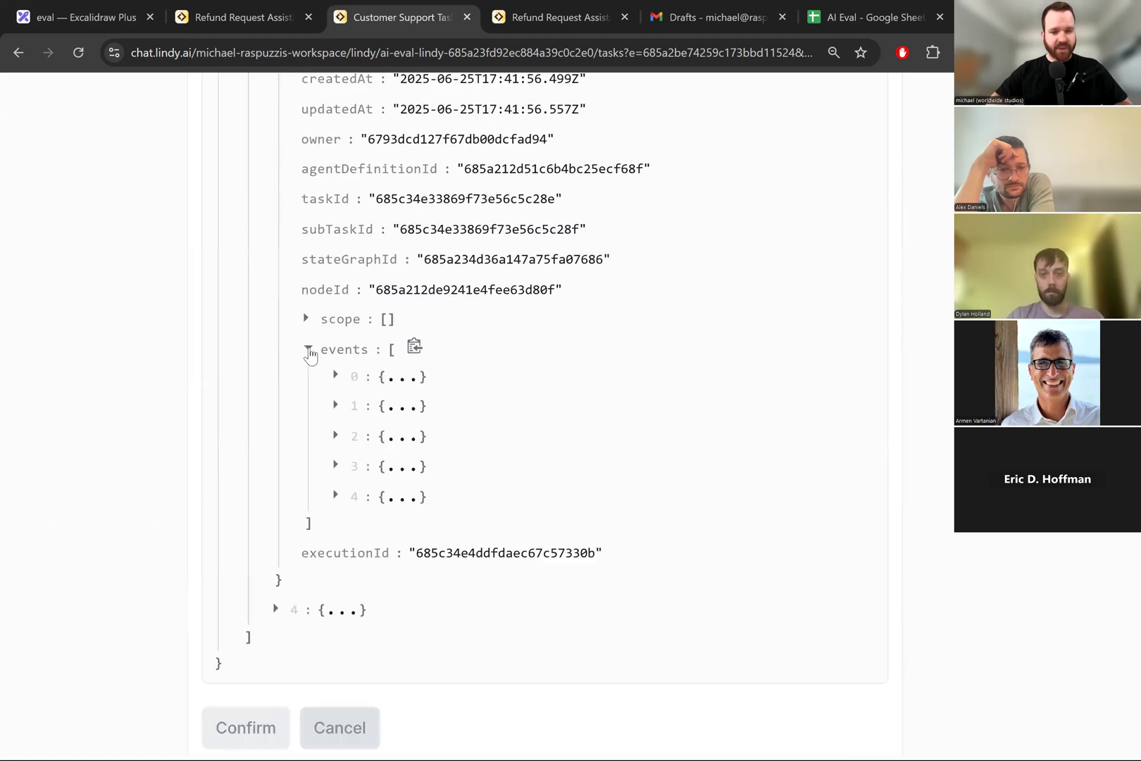
left_click(337, 407)
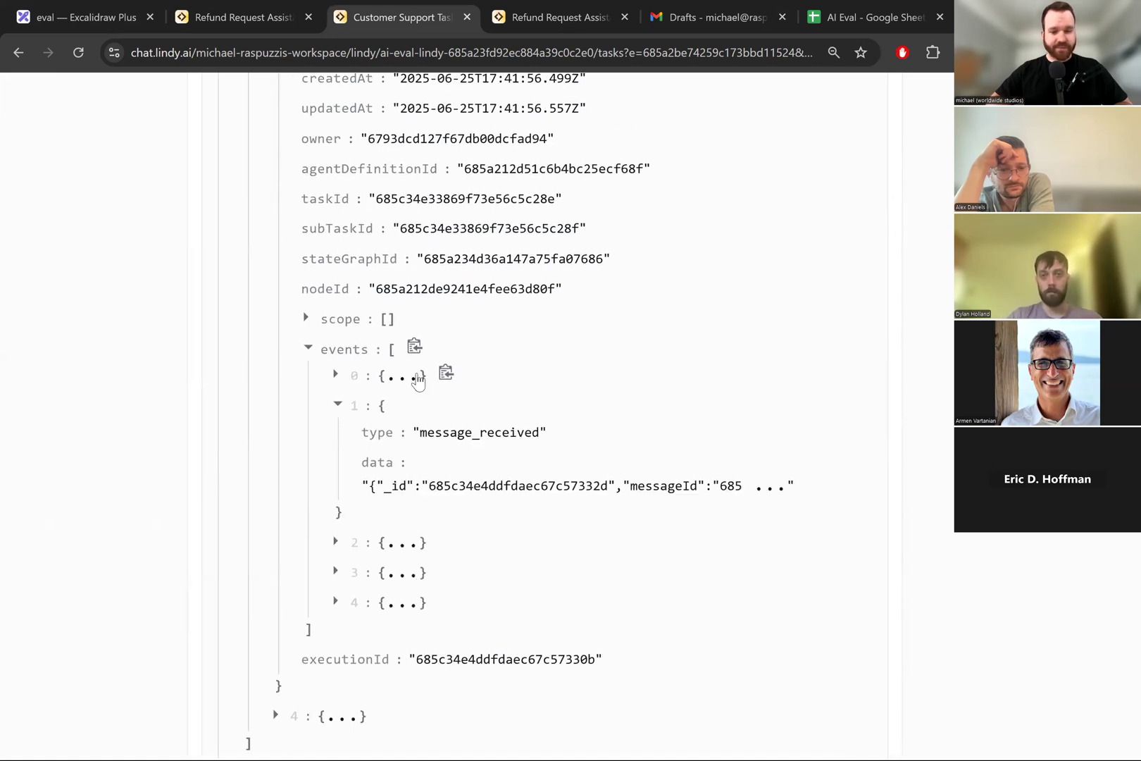
scroll(416, 380, "down", 3)
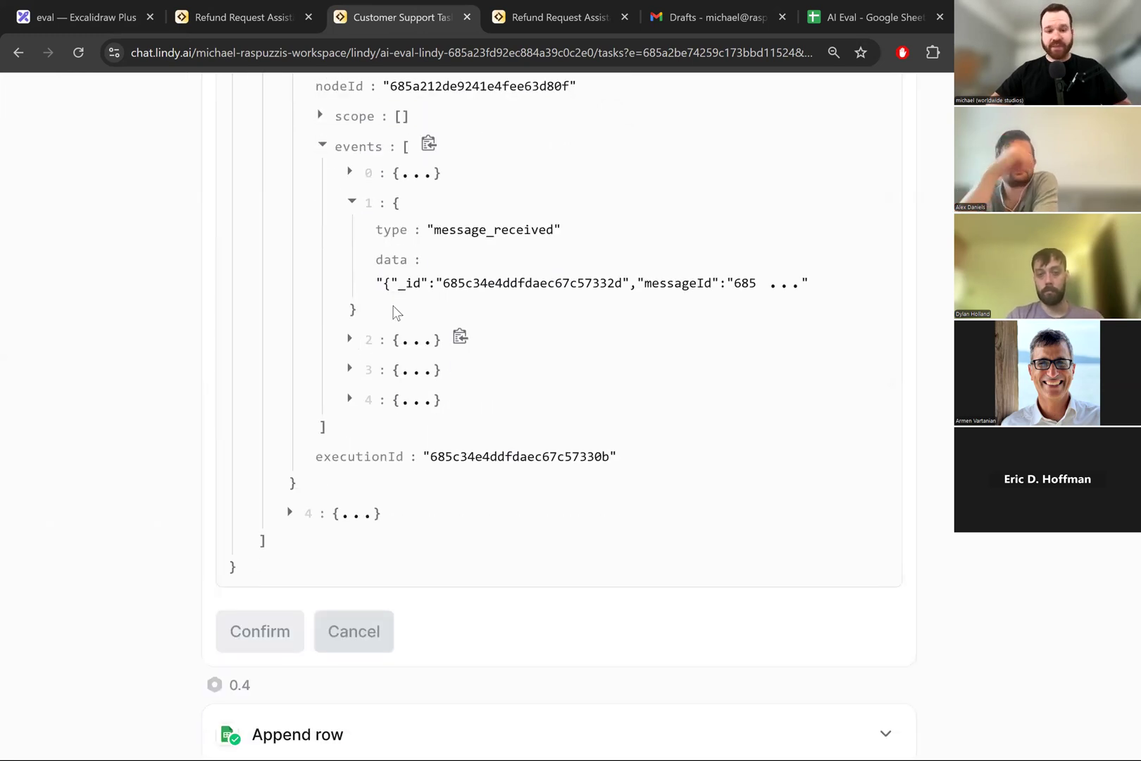
left_click(398, 340)
scroll(550, 317, "down", 1)
scroll(535, 289, "right", 2)
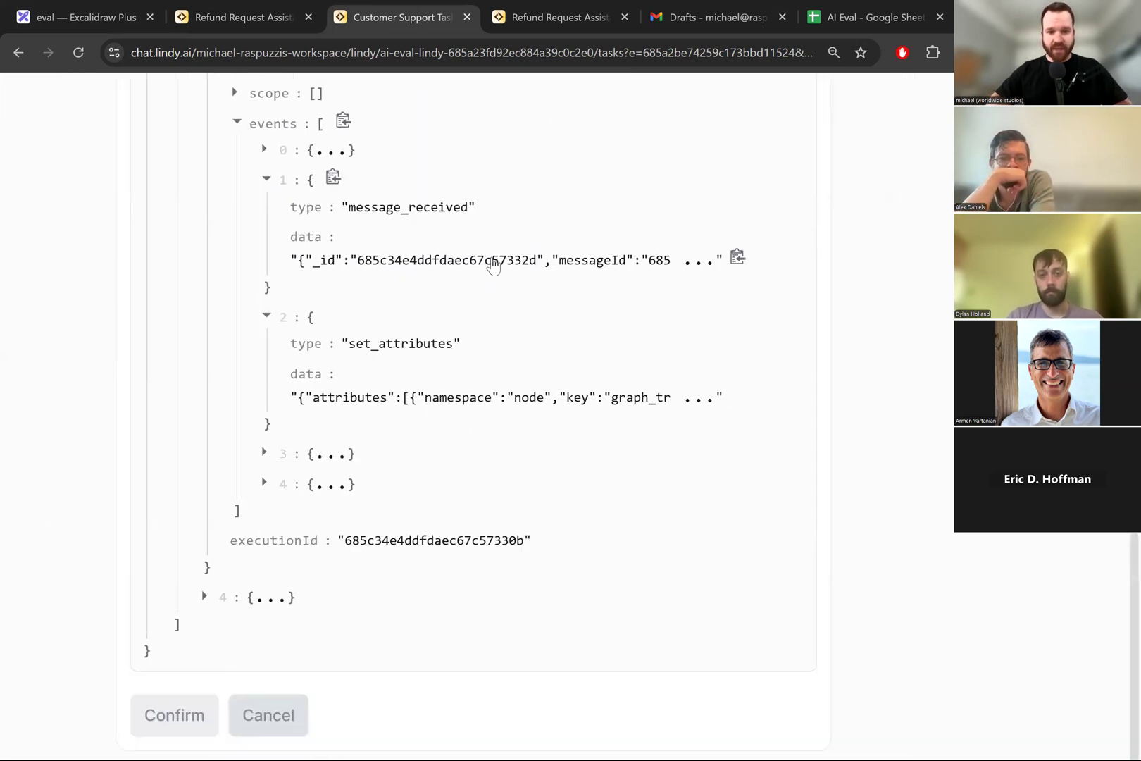
left_click(466, 267)
scroll(501, 302, "down", 5)
scroll(502, 303, "down", 10)
scroll(502, 304, "down", 4)
key("ctrl+minus")
key("ctrl+minus")
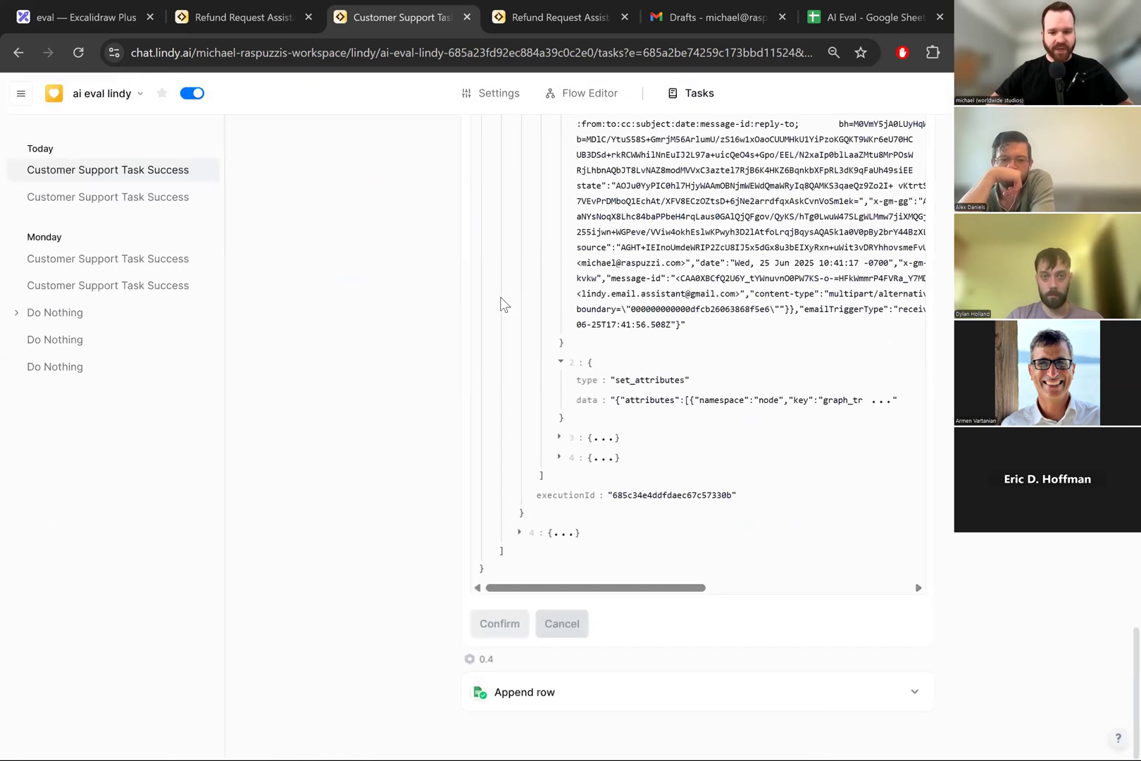
Step: Switch to the AI Eval Google Sheet and examine row 6's answers on accuracy and resolution in less than 4 emails
left_click(846, 21)
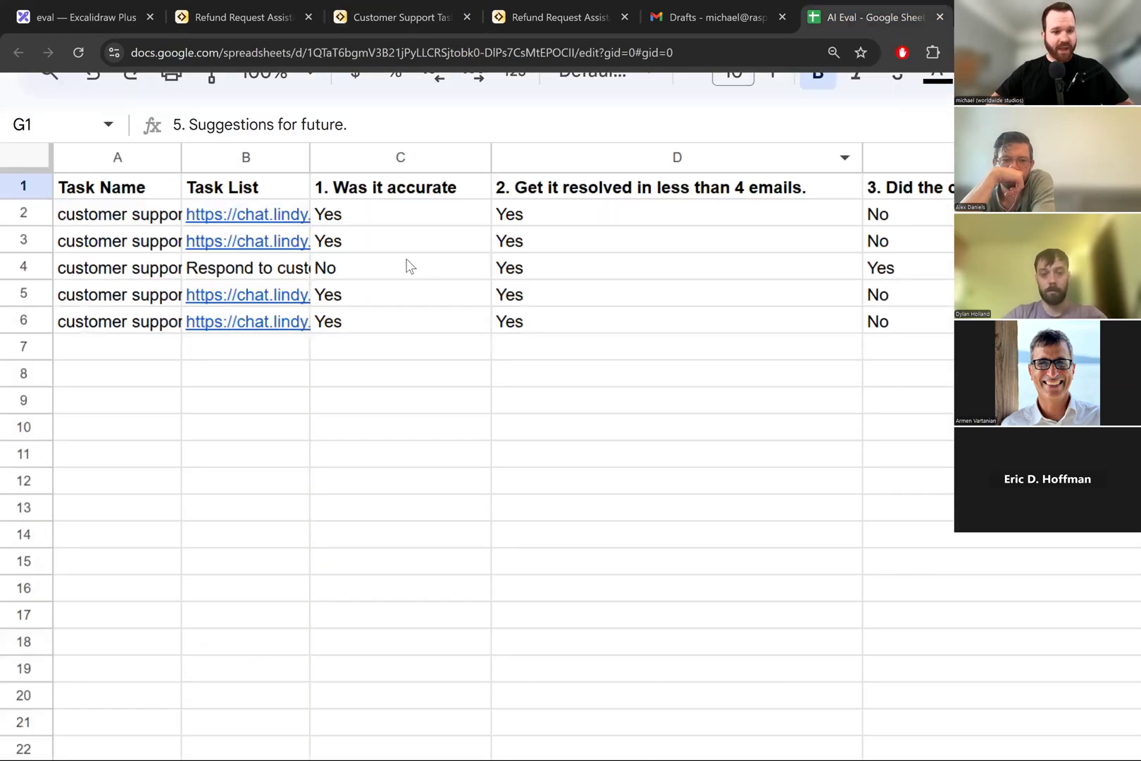
left_click(407, 265)
key("ctrl+minus")
key("ctrl+minus")
key("ctrl+minus")
left_click(203, 269)
scroll(203, 270, "up", 5)
left_click(248, 296)
right_click(248, 296)
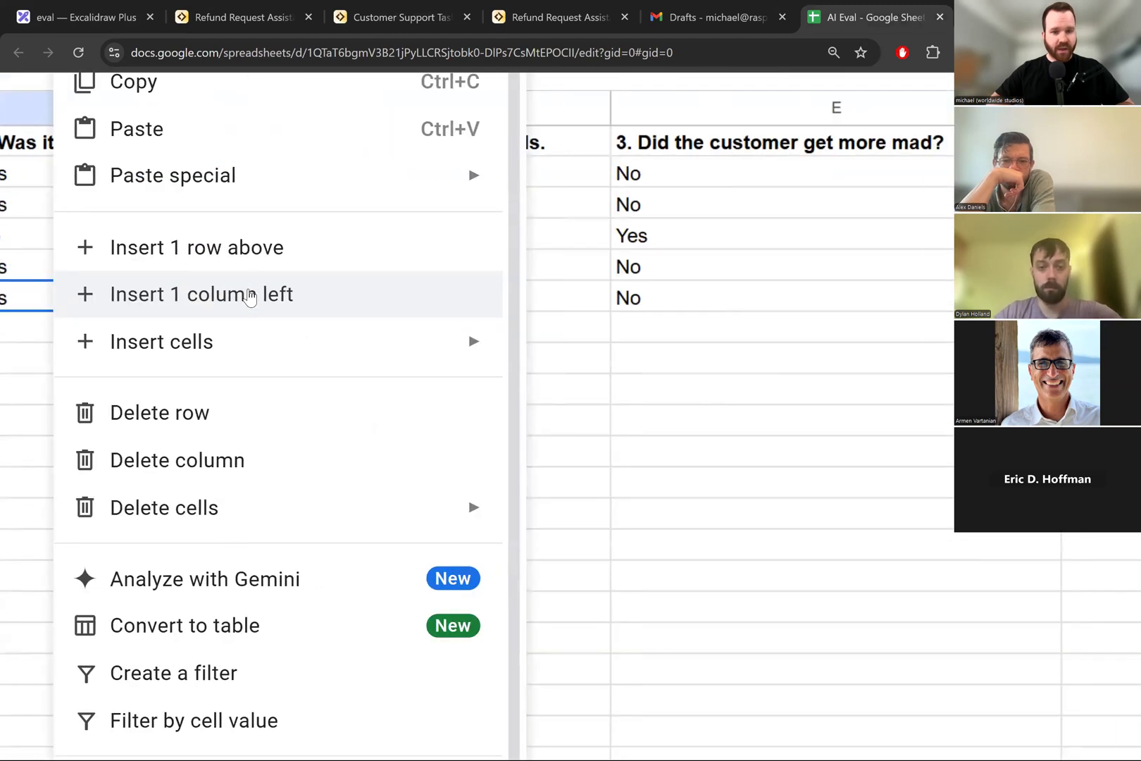
key("Escape")
left_click(282, 301)
scroll(281, 301, "right", 5)
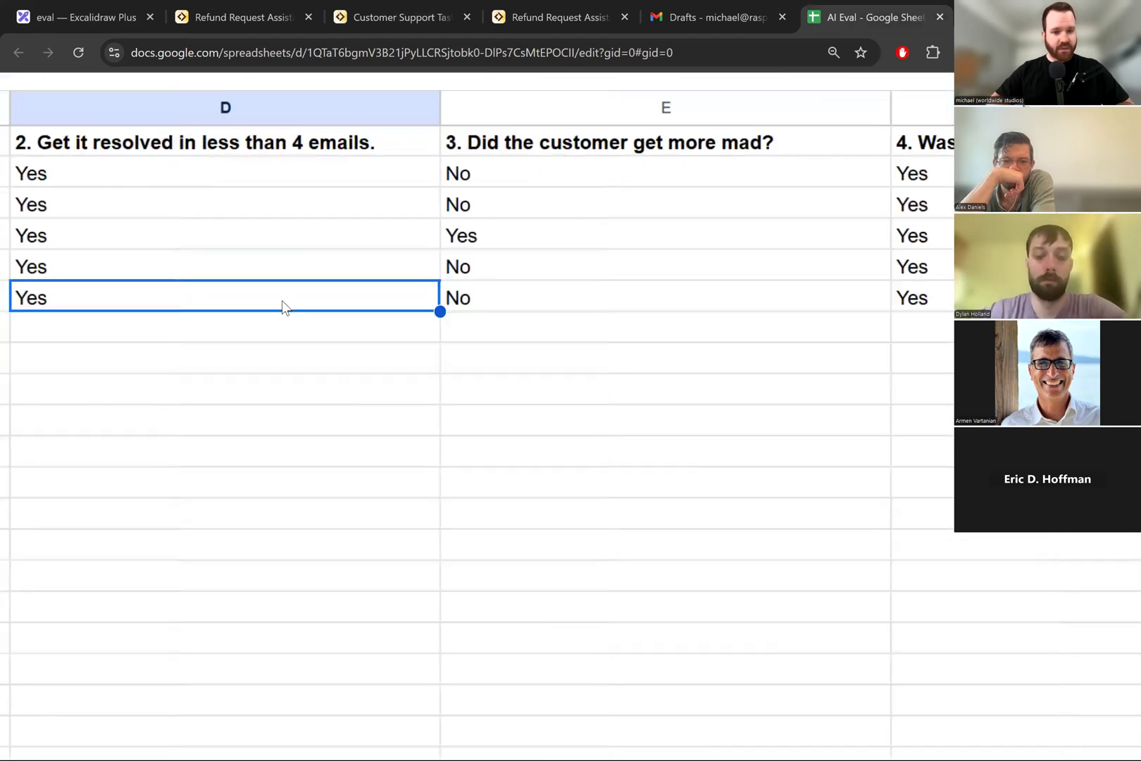
Step: Examine row 6's answers on whether the customer got more mad, lower case use and suggestions for future
left_click(411, 310)
scroll(411, 310, "right", 3)
left_click(592, 308)
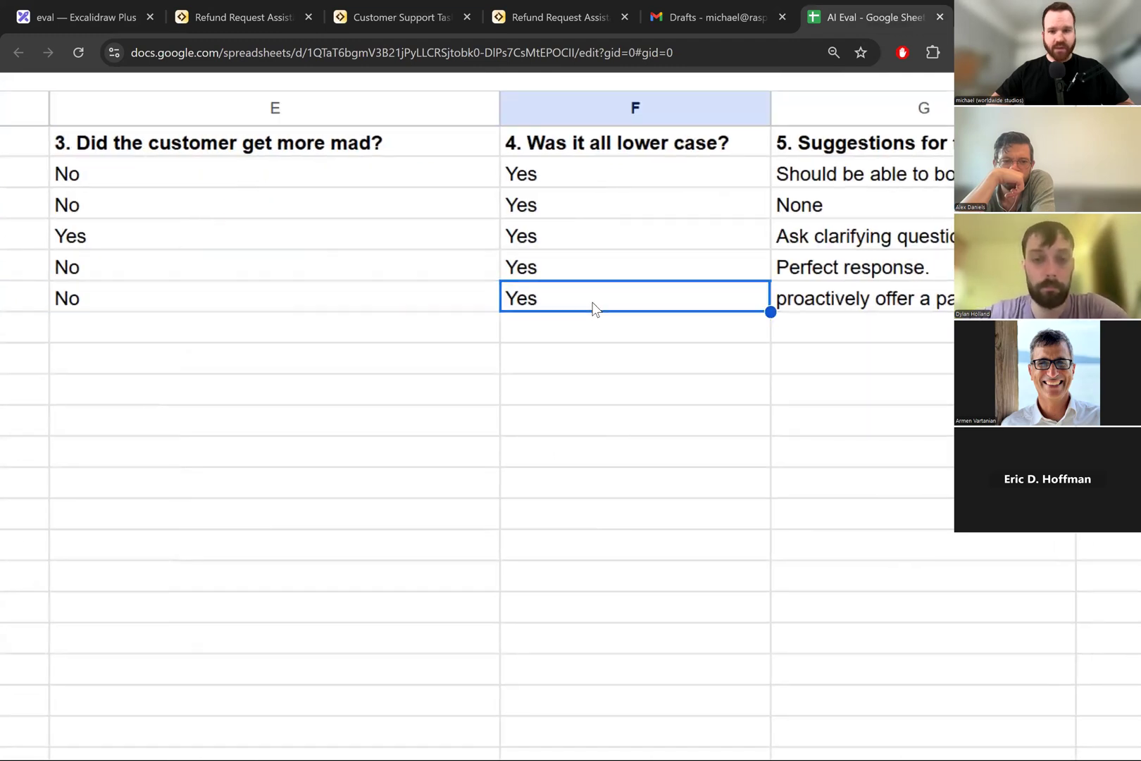
scroll(593, 308, "right", 5)
scroll(314, 271, "left", 5)
scroll(314, 268, "right", 3)
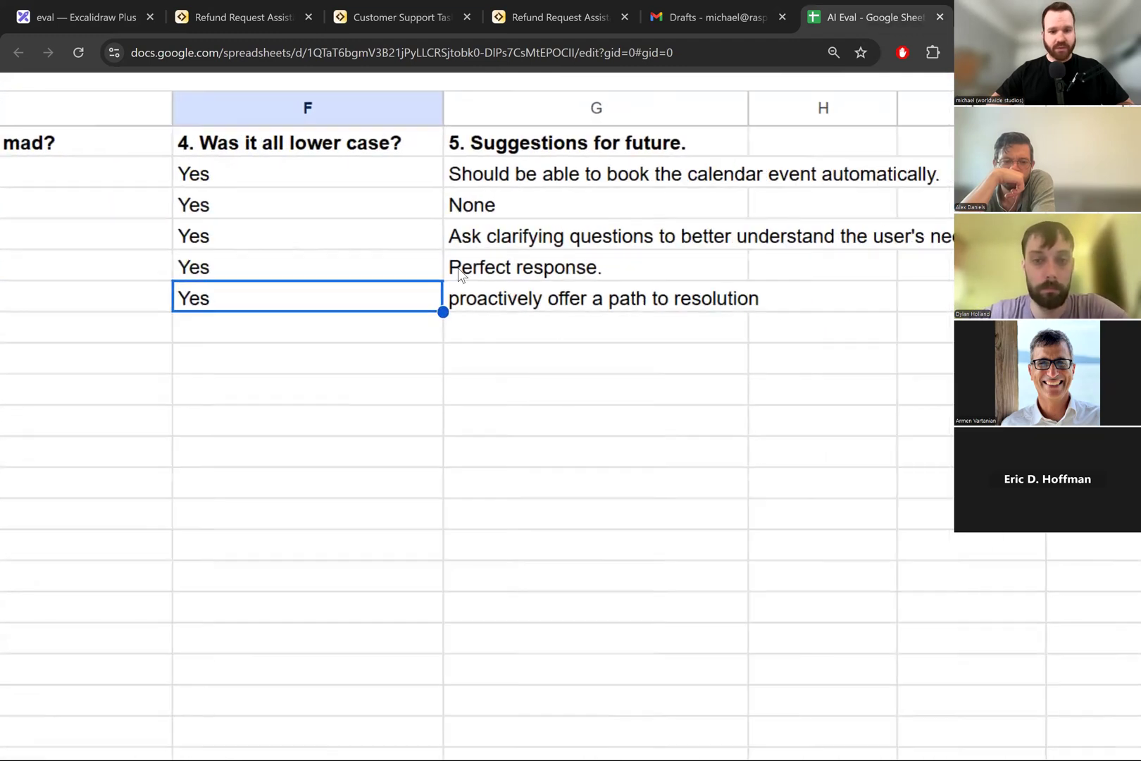
left_click(557, 290)
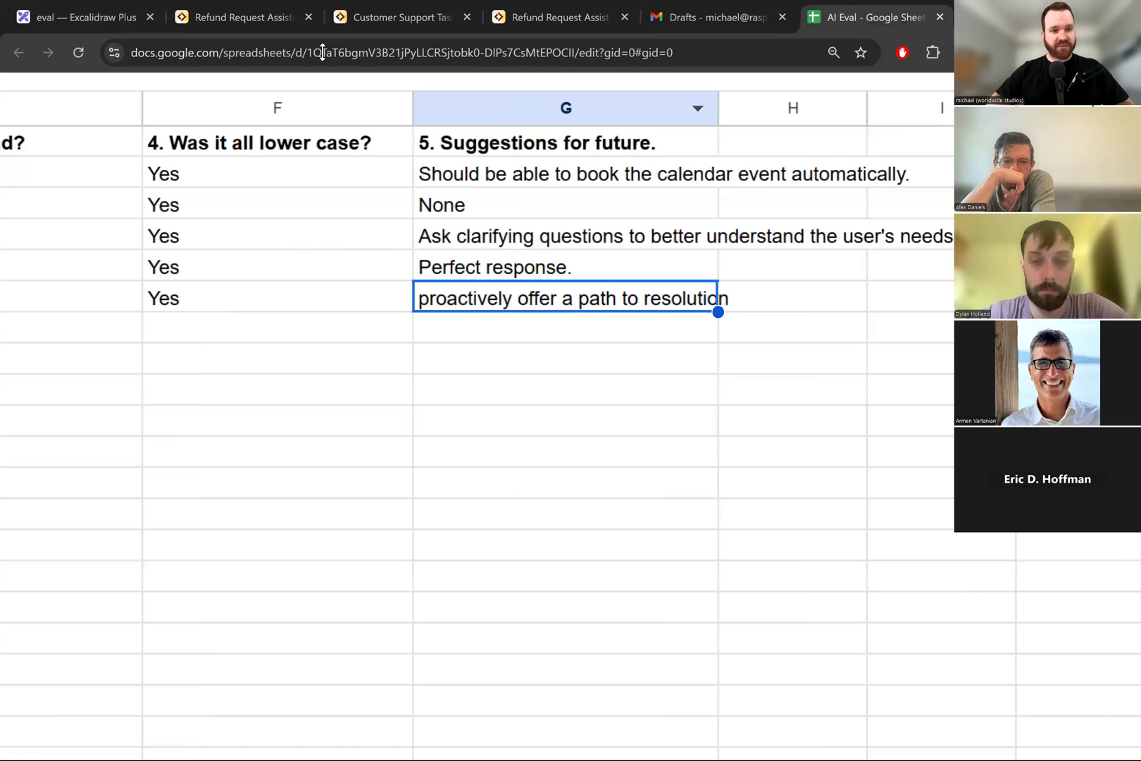
Step: Switch to Gmail, open the "a few questions" thread in the inbox and read the support reply
left_click(721, 13)
mouse_move(35, 168)
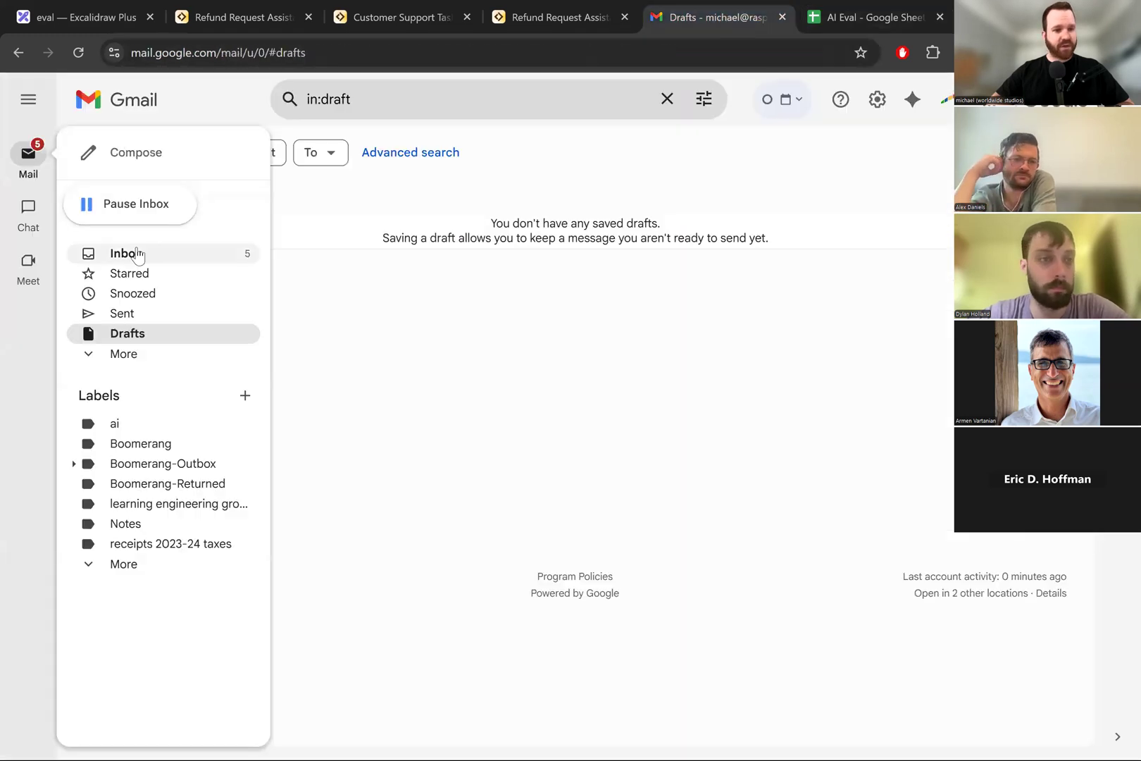
left_click(140, 253)
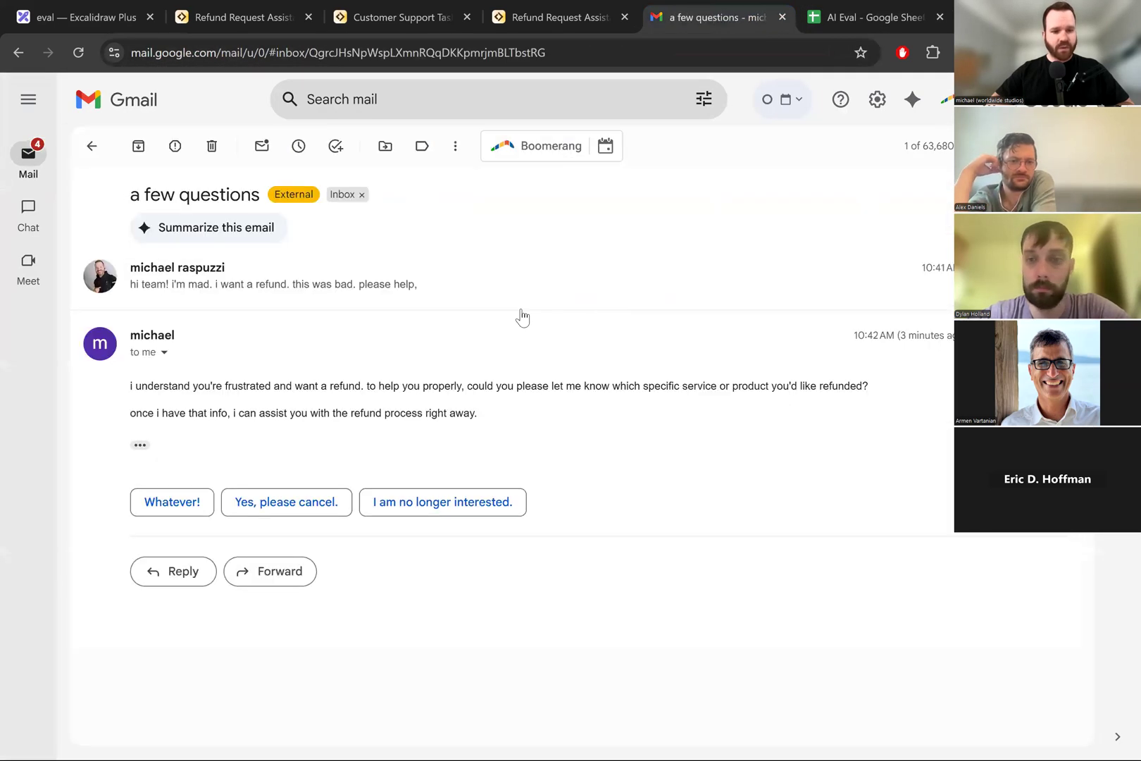
triple_click(828, 400)
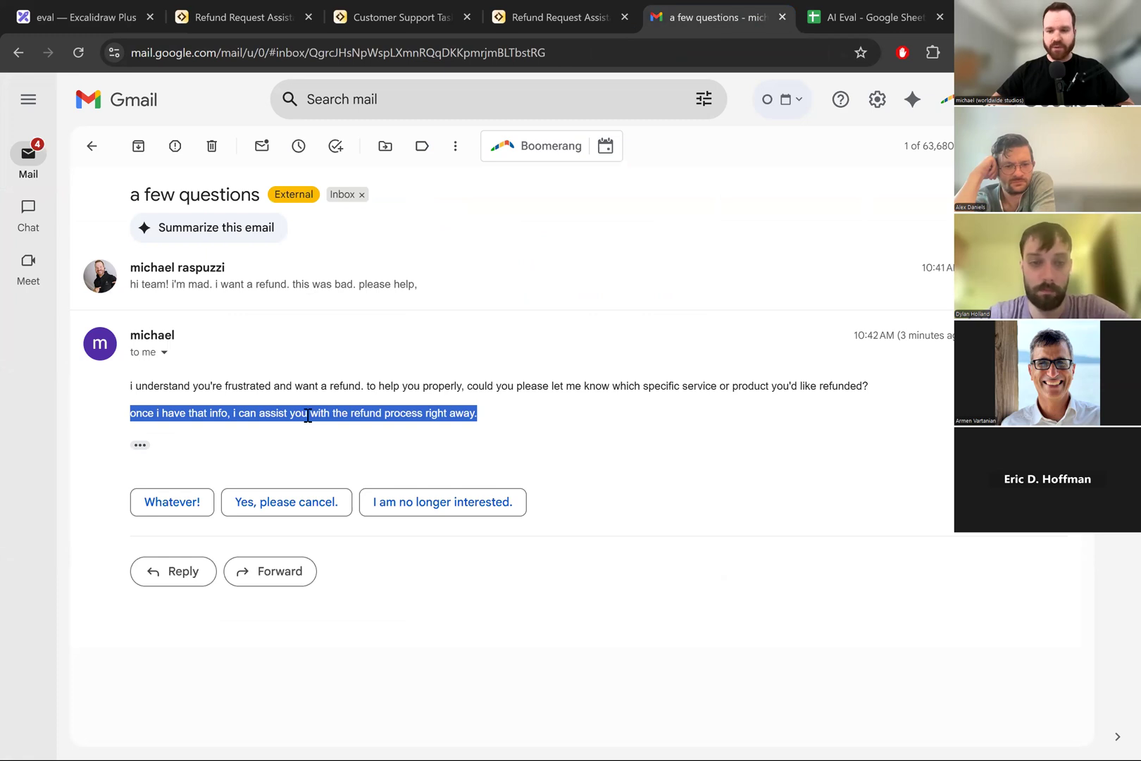
Step: Reply to the "a few questions" email with "i want a refund on my last purchase. it was $100. what are next steps?" and send it
type("ri want a refund on m")
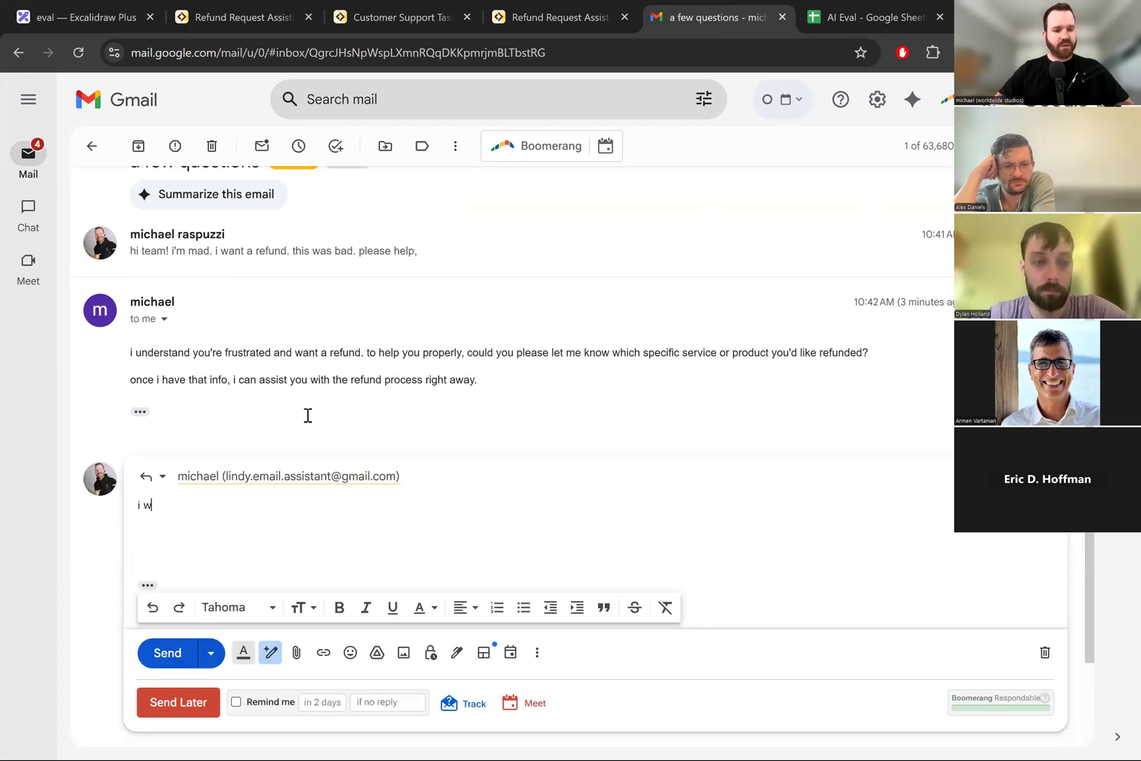
type("y last purchase. it was $100")
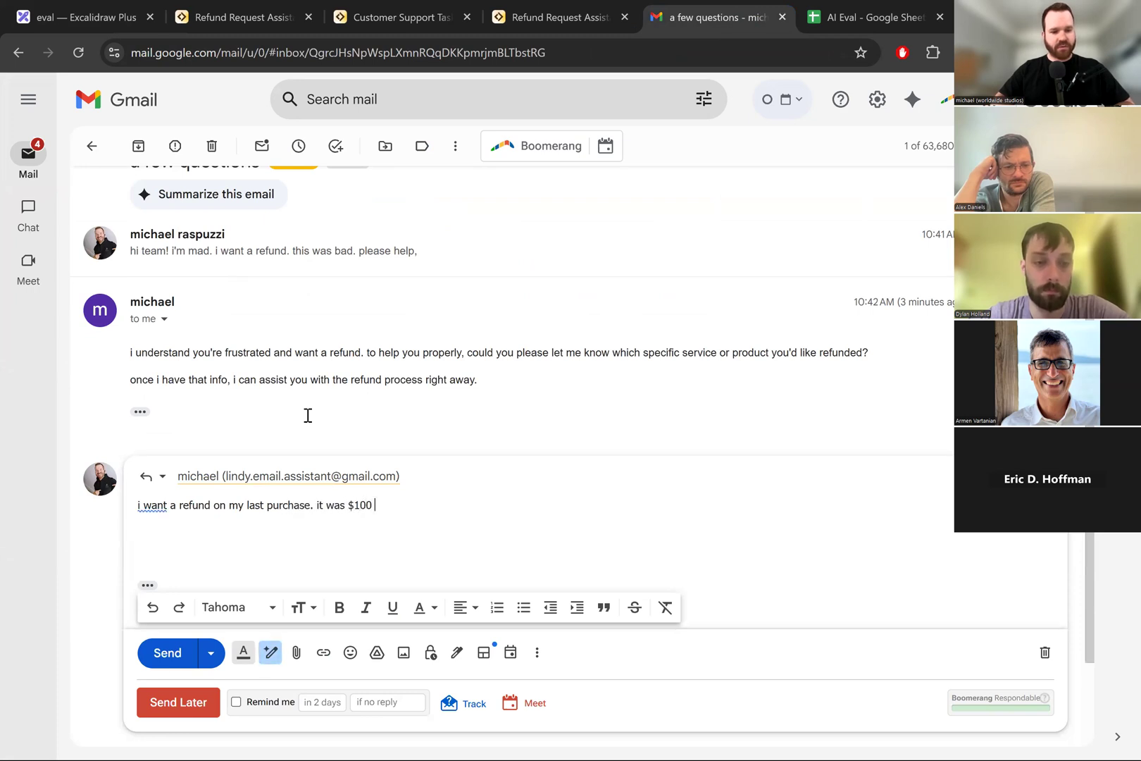
type(". what are next steps?")
key("Return")
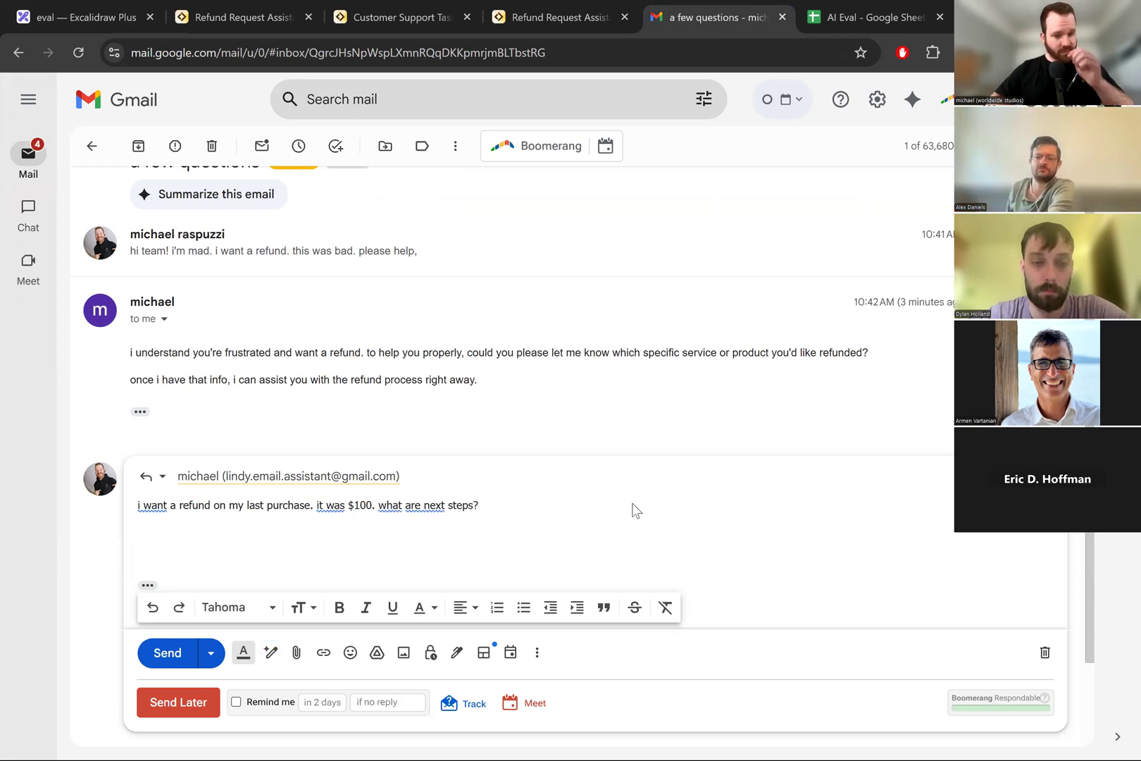
key("ctrl+Return")
triple_click(441, 387)
Step: Return to the AI Eval sheet and review the answers in row 6 from the accuracy column onward
left_click(565, 16)
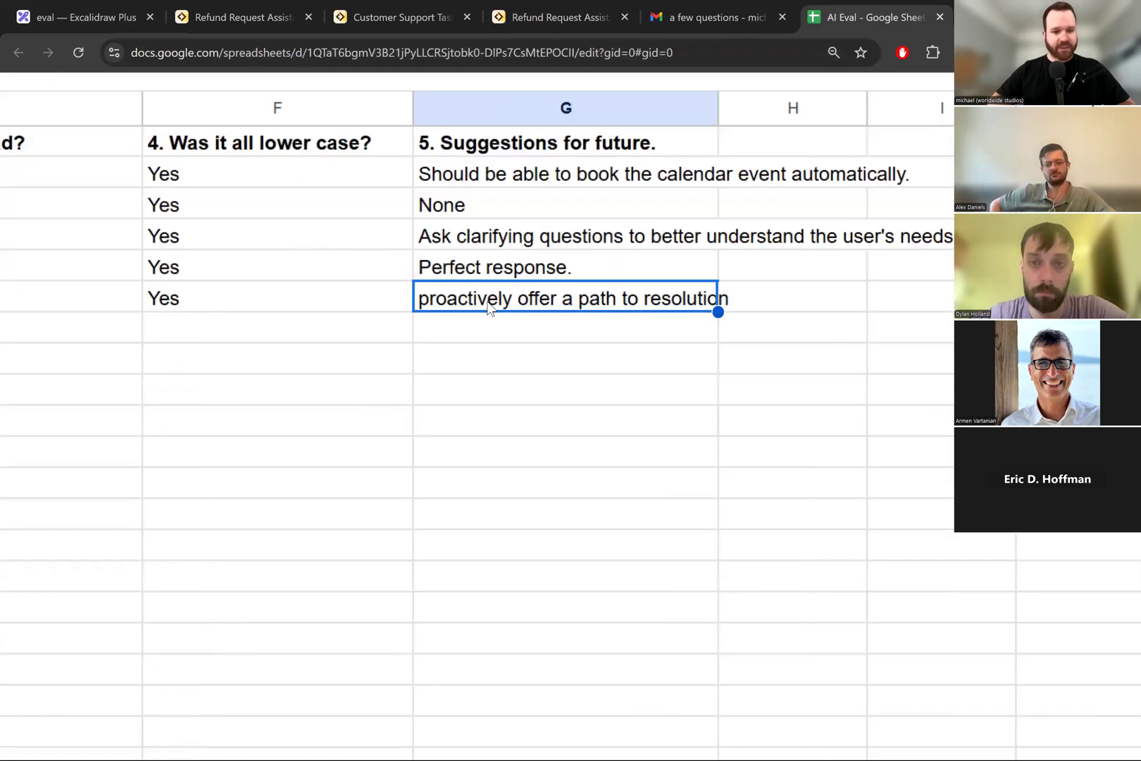
key("ctrl+0")
scroll(360, 314, "up", 5)
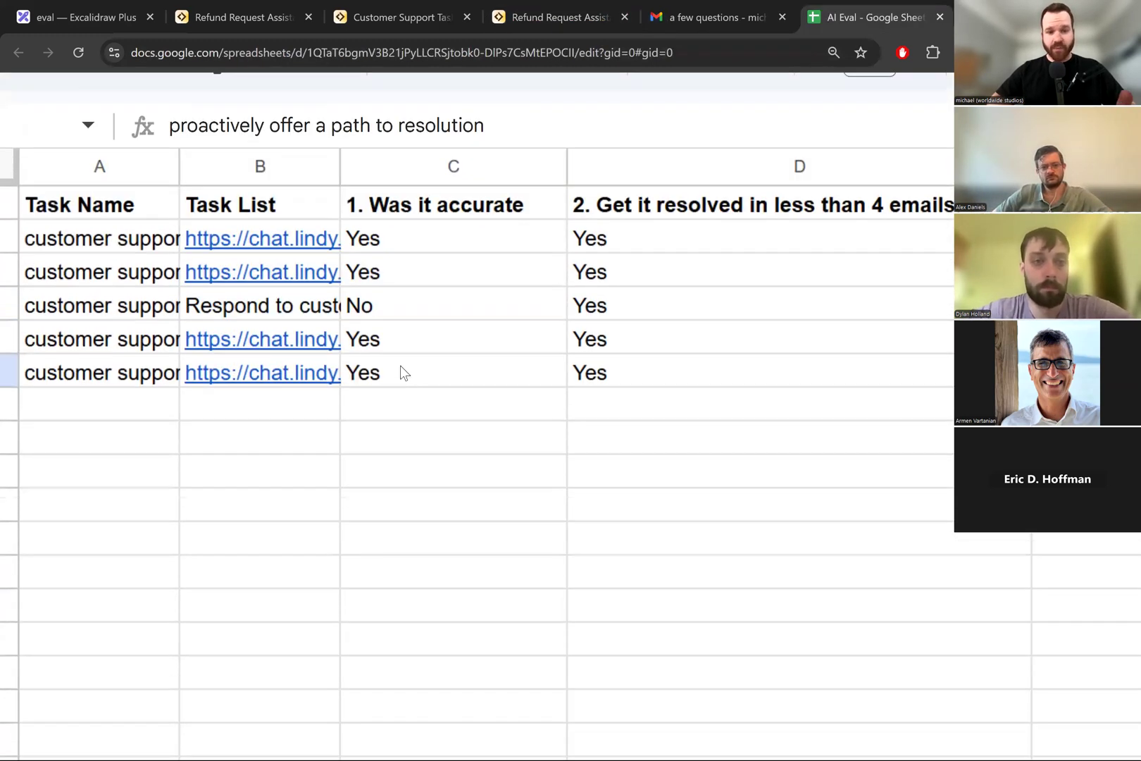
left_click(400, 371)
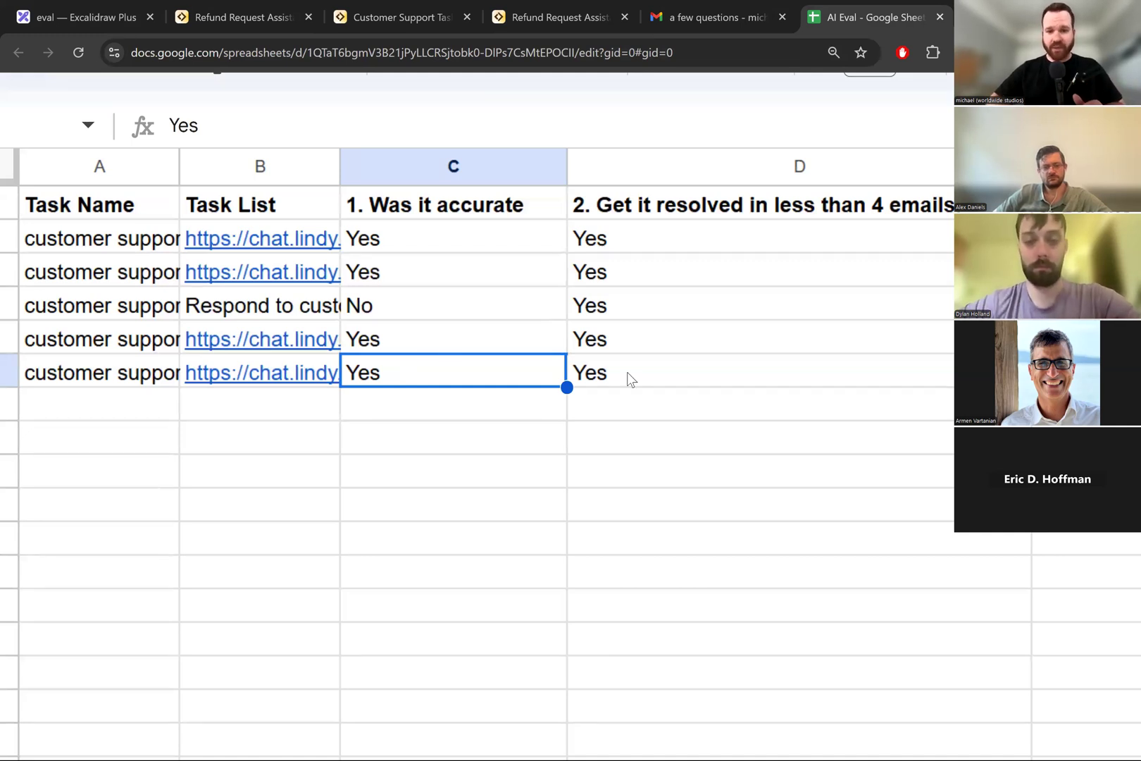
scroll(752, 334, "right", 5)
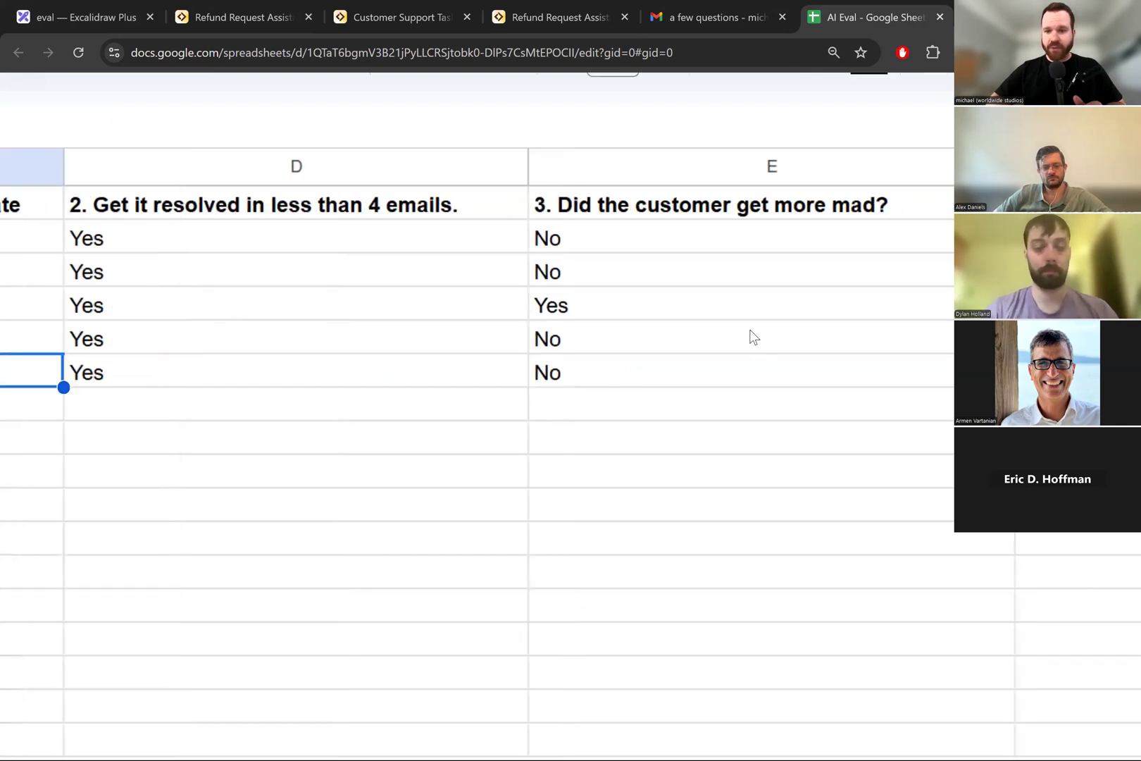
scroll(564, 283, "left", 5)
Step: Select the "2. Get it resolved in less than 4 emails." column from its header to row 6 and review its answers
left_click_drag(606, 204, 612, 378)
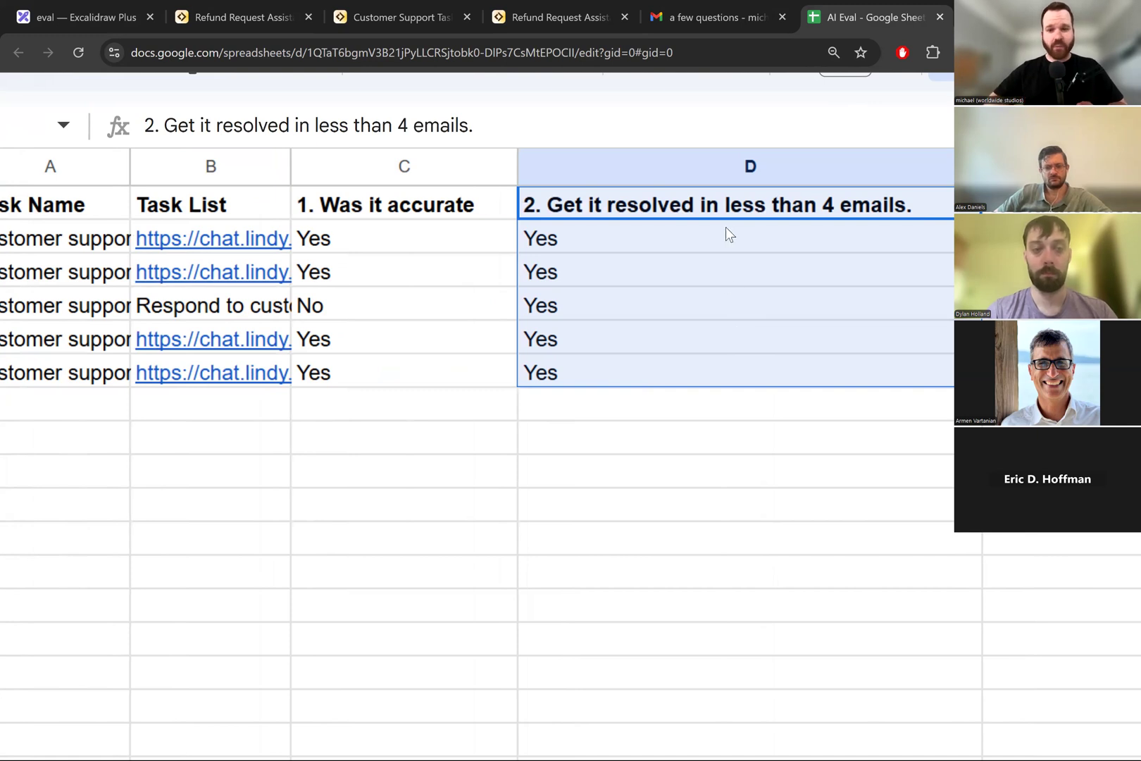
left_click(687, 208)
left_click_drag(757, 218, 710, 371)
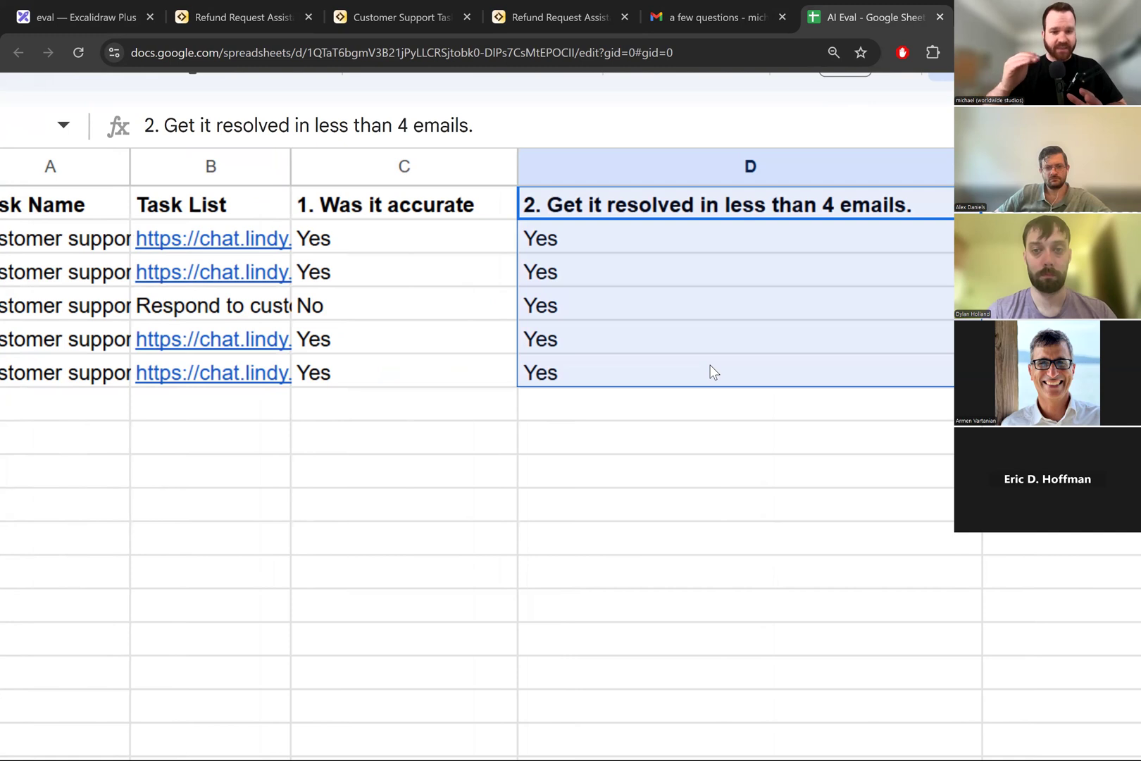
left_click_drag(631, 202, 577, 385)
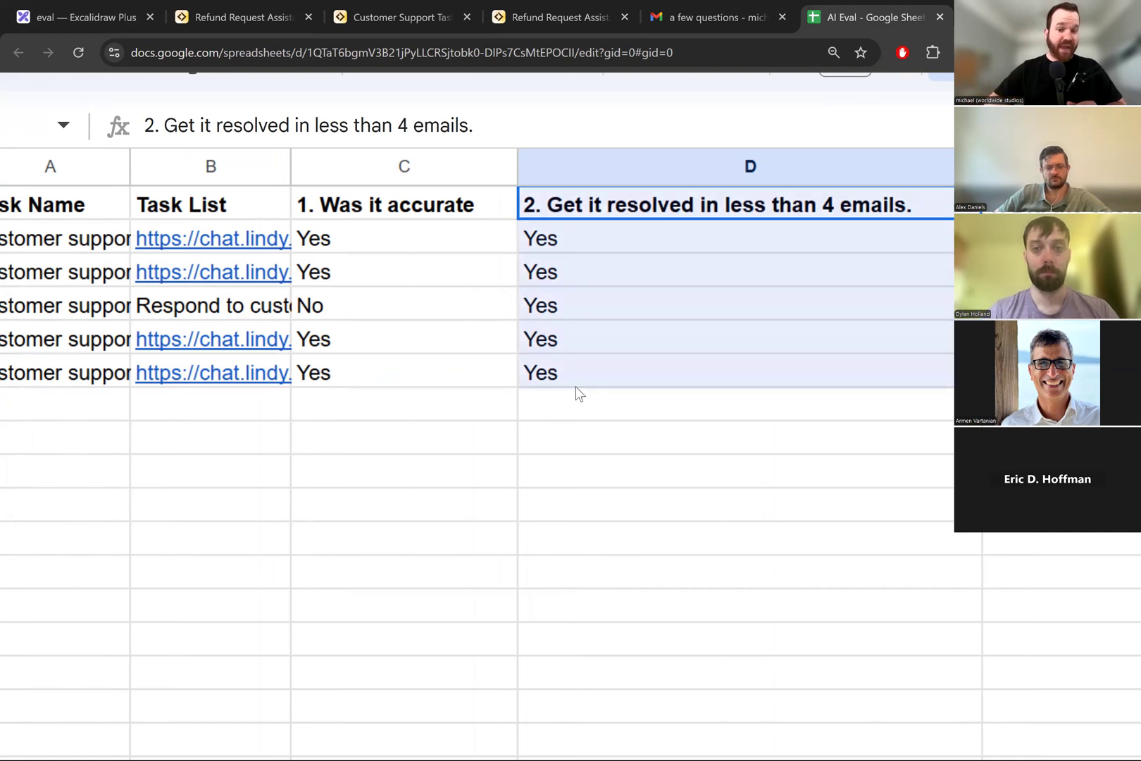
left_click(610, 386)
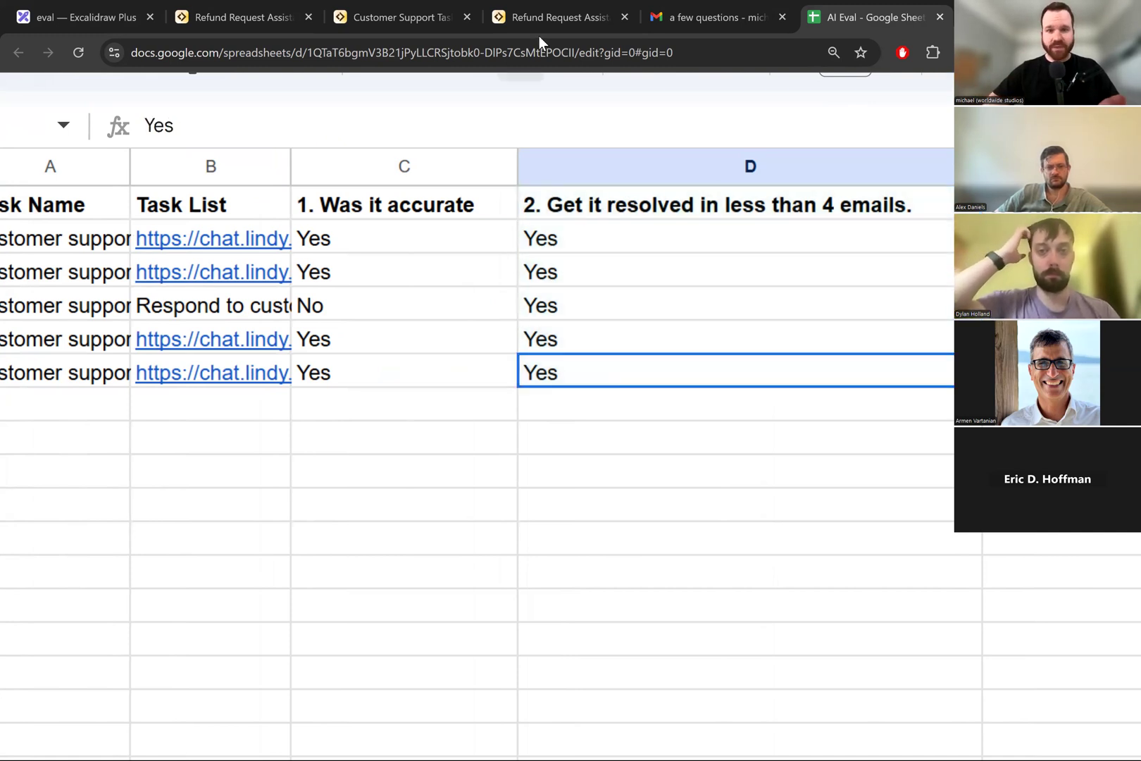
Step: View the customer support email lindy's flow, and return to the Get Task Details settings in the ai eval lindy's flow
left_click(549, 20)
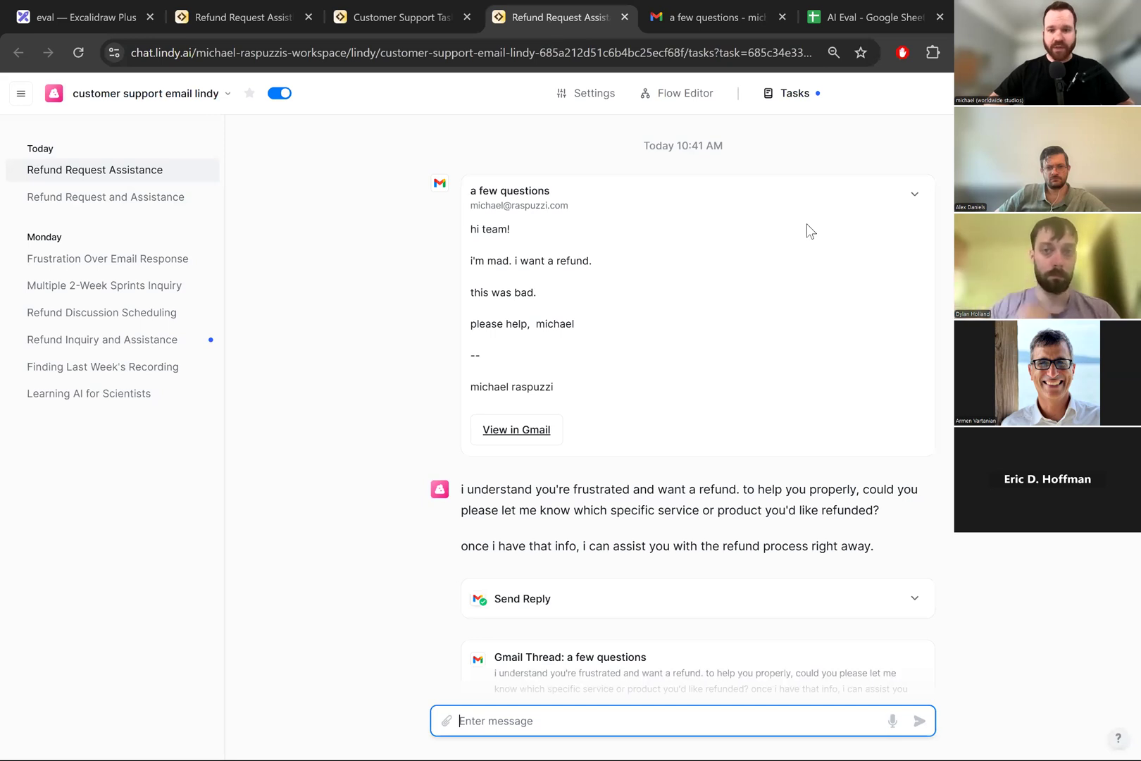
left_click(683, 93)
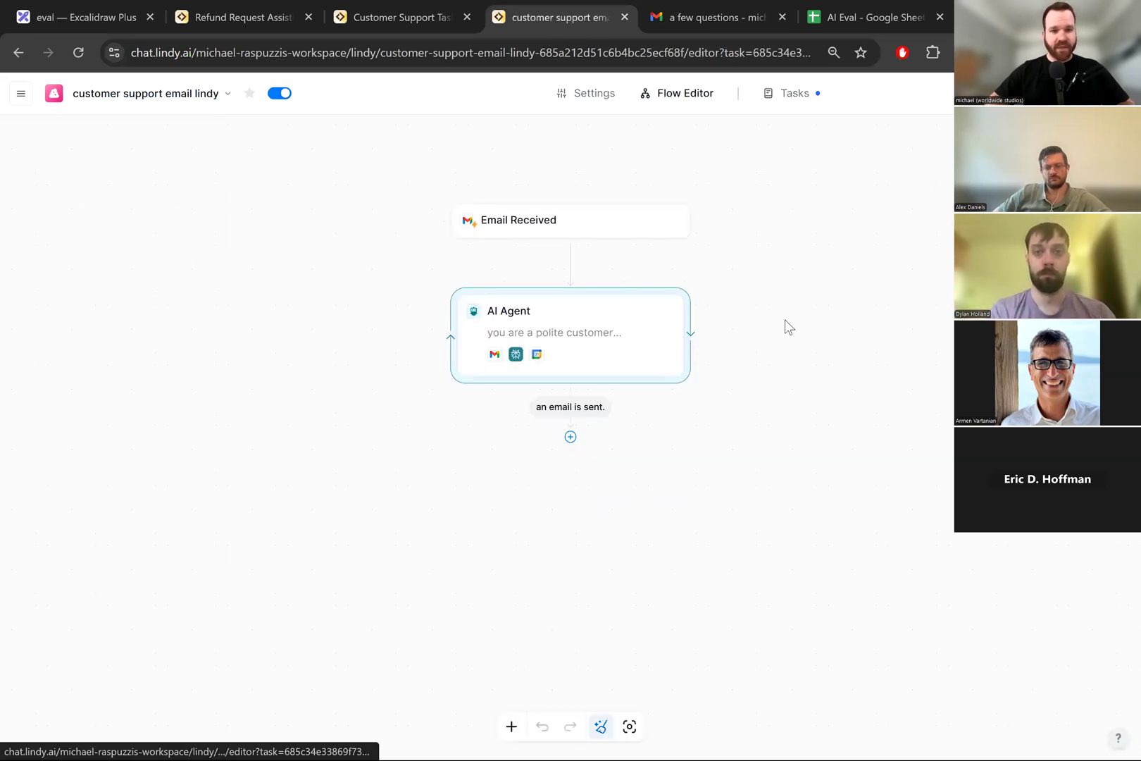
key("ctrl+shift+Tab")
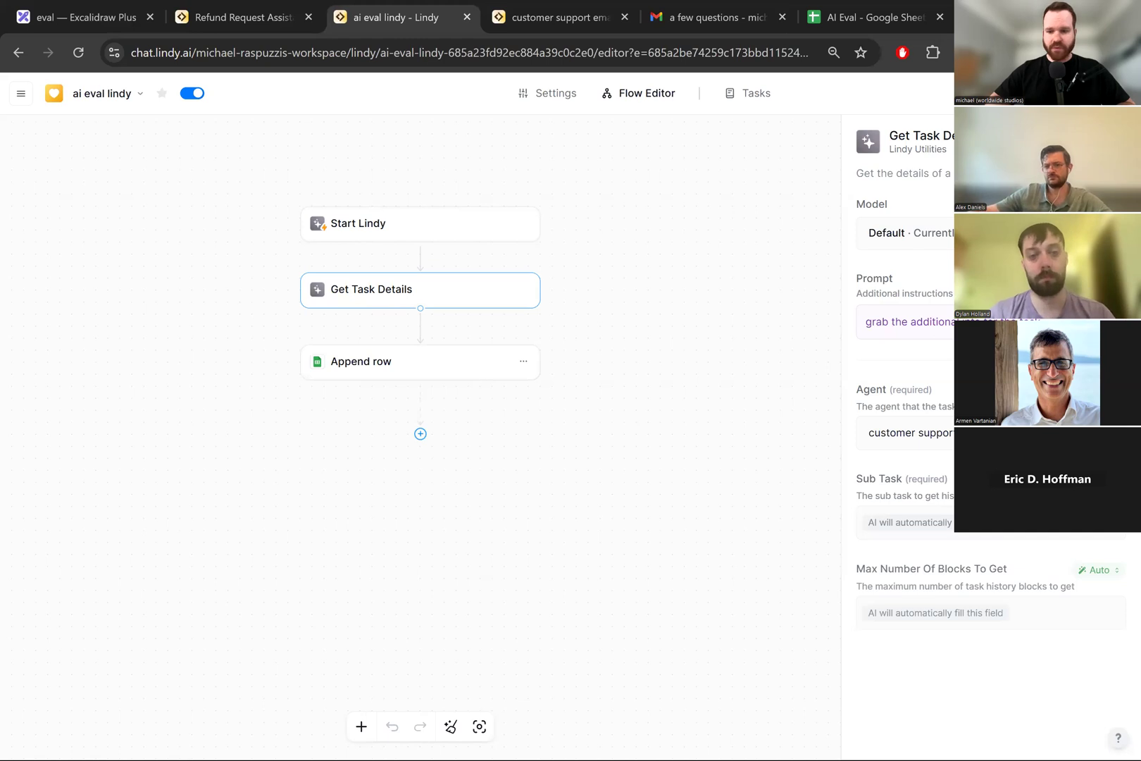
Step: Switch the Append row's "2. Get it resolved in less than 4 emails." field from automatic filling to an AI prompt
scroll(873, 415, "down", 3)
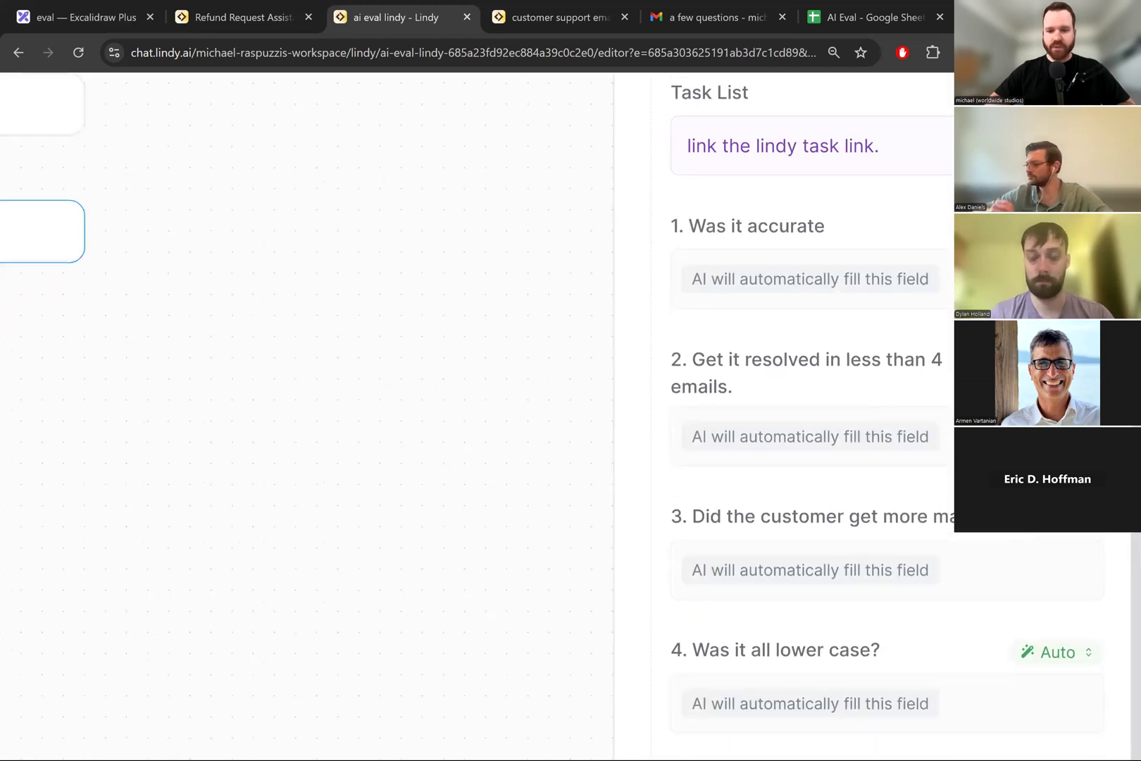
scroll(818, 338, "down", 1)
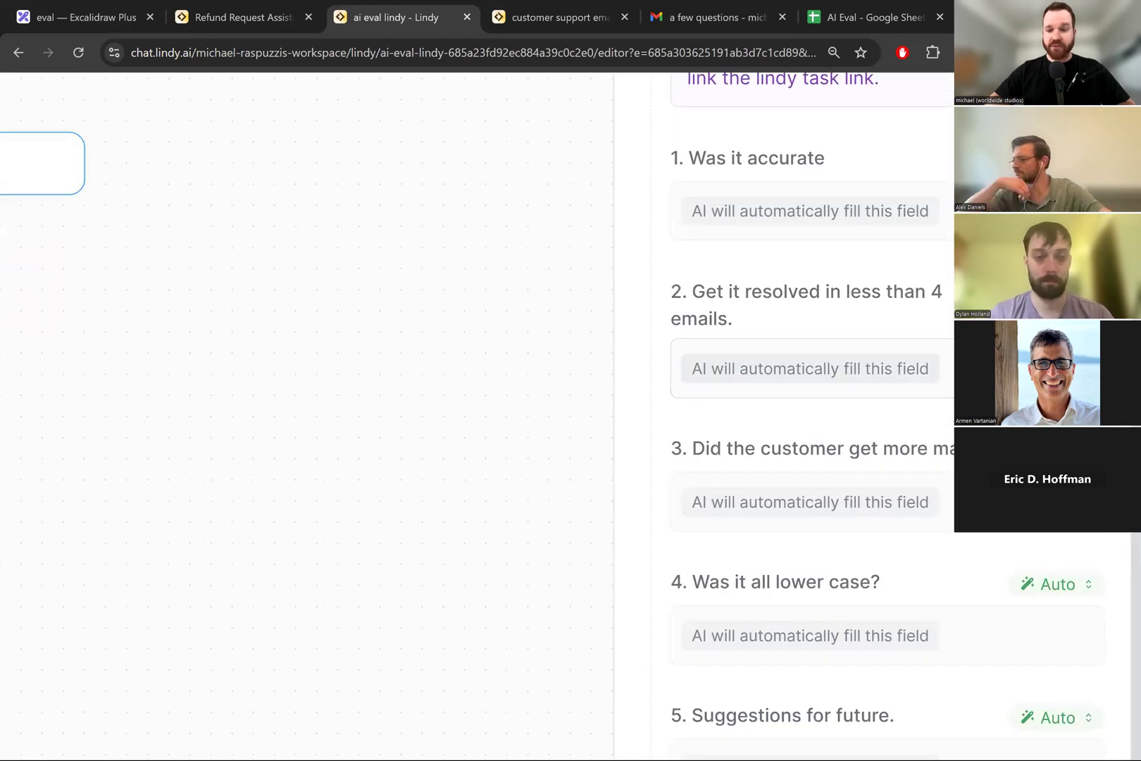
scroll(817, 338, "up", 3)
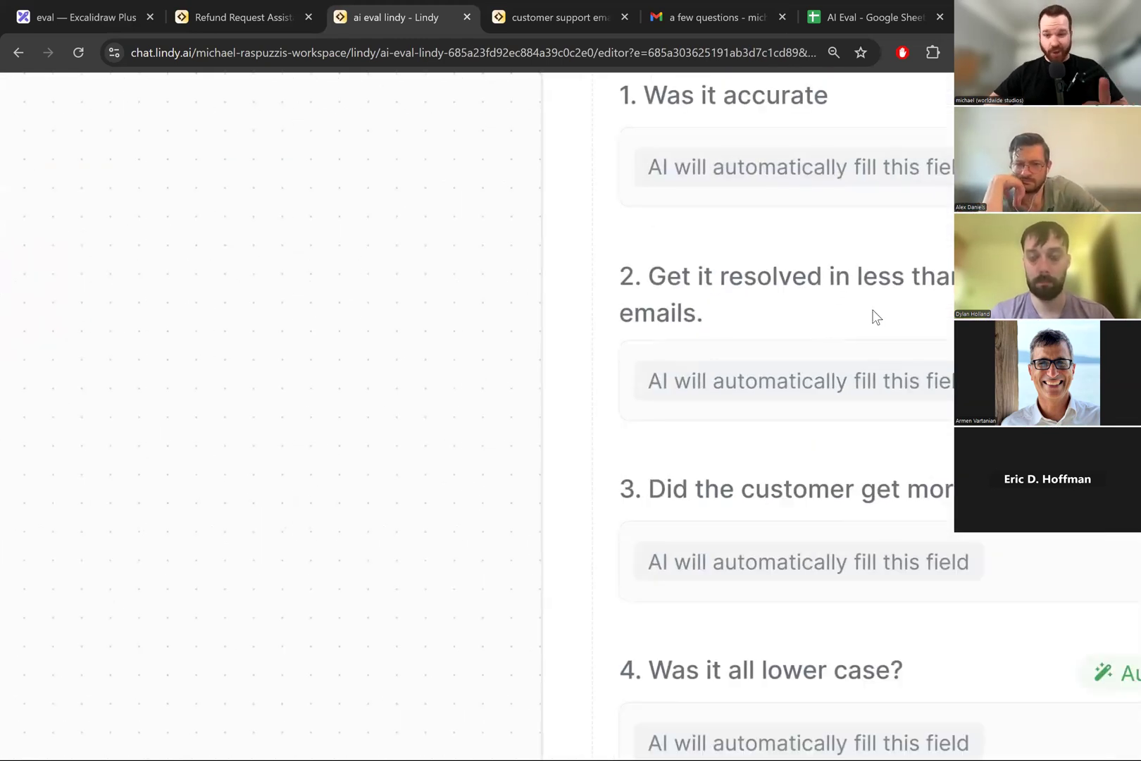
scroll(872, 315, "down", 2)
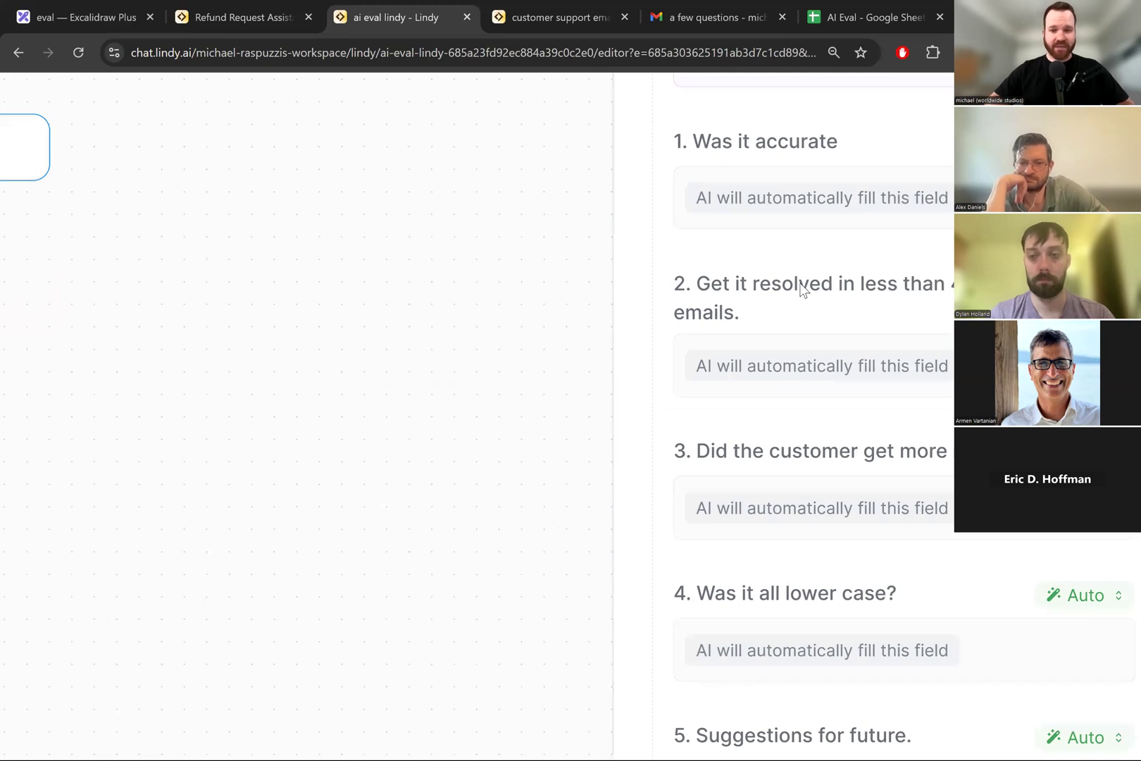
left_click(1085, 294)
left_click(1000, 476)
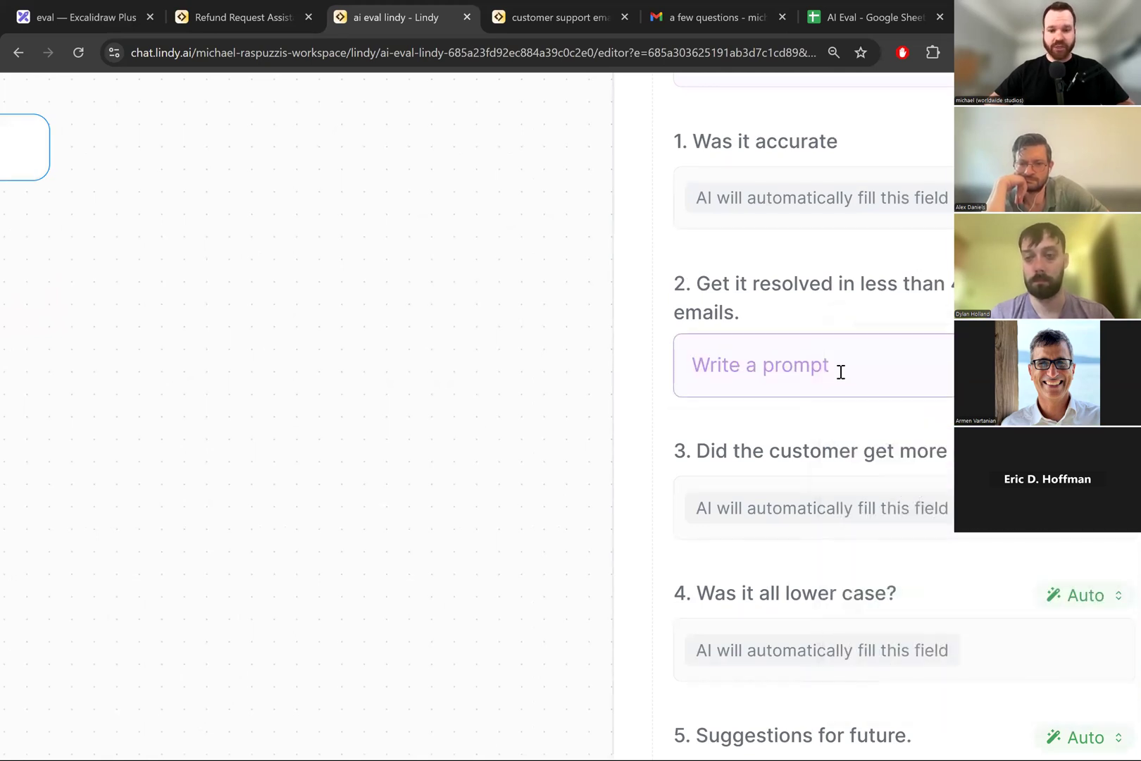
left_click(840, 372)
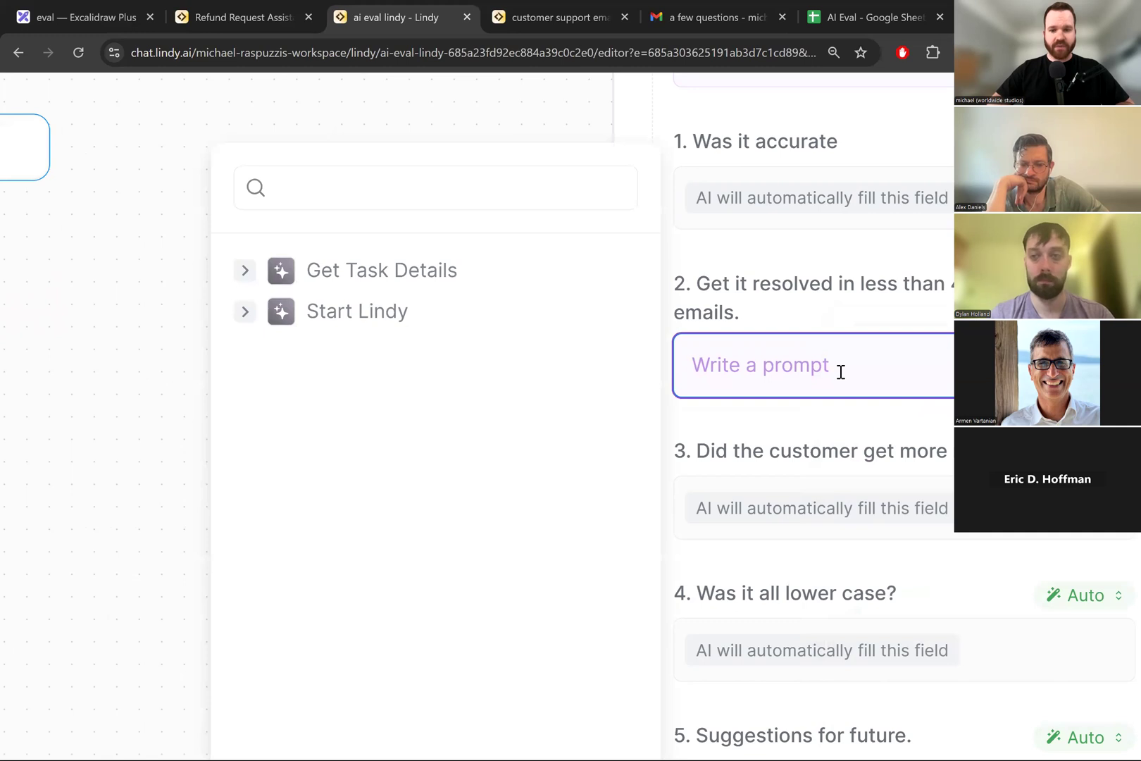
Step: Write in the prompt "Resolved = no more action needed" and, as a separate paragraph, "If there's more information asked, then it's not resolved."
type("If res")
key("BackSpace")
key("BackSpace")
key("BackSpace")
key("BackSpace")
key("BackSpace")
key("BackSpace")
type("Resolved = no more action n")
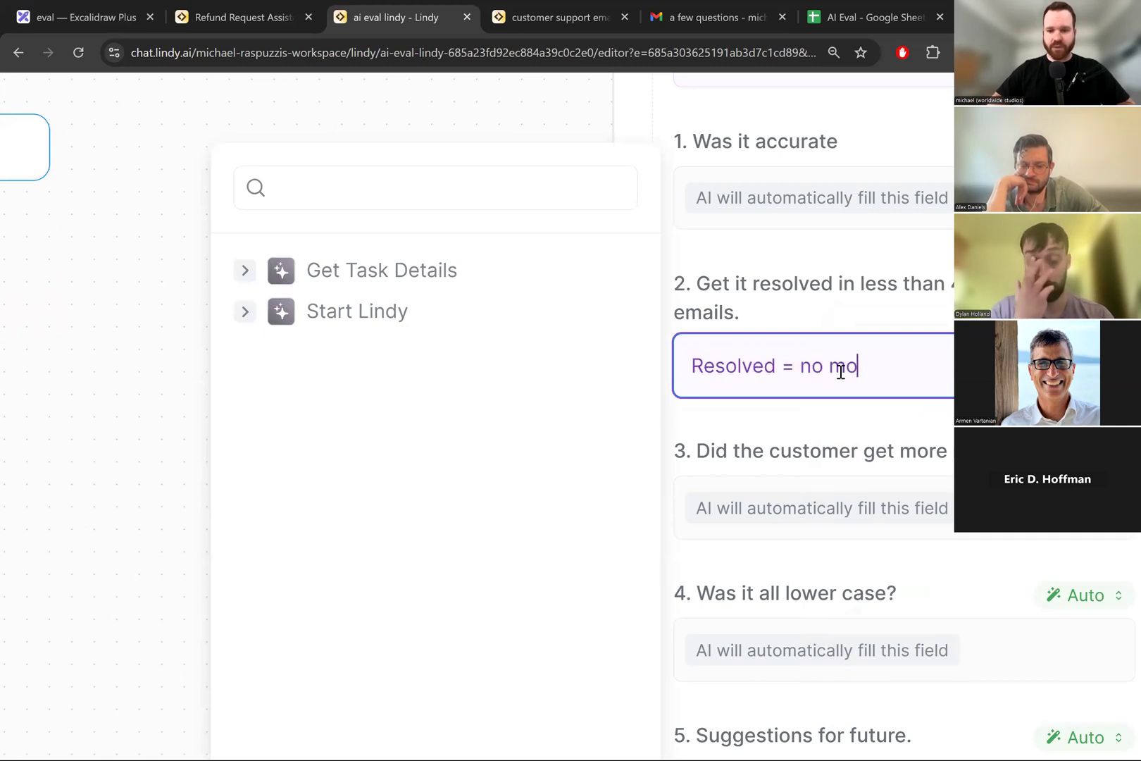
key("Return")
key("Return")
type("If there's more information a ")
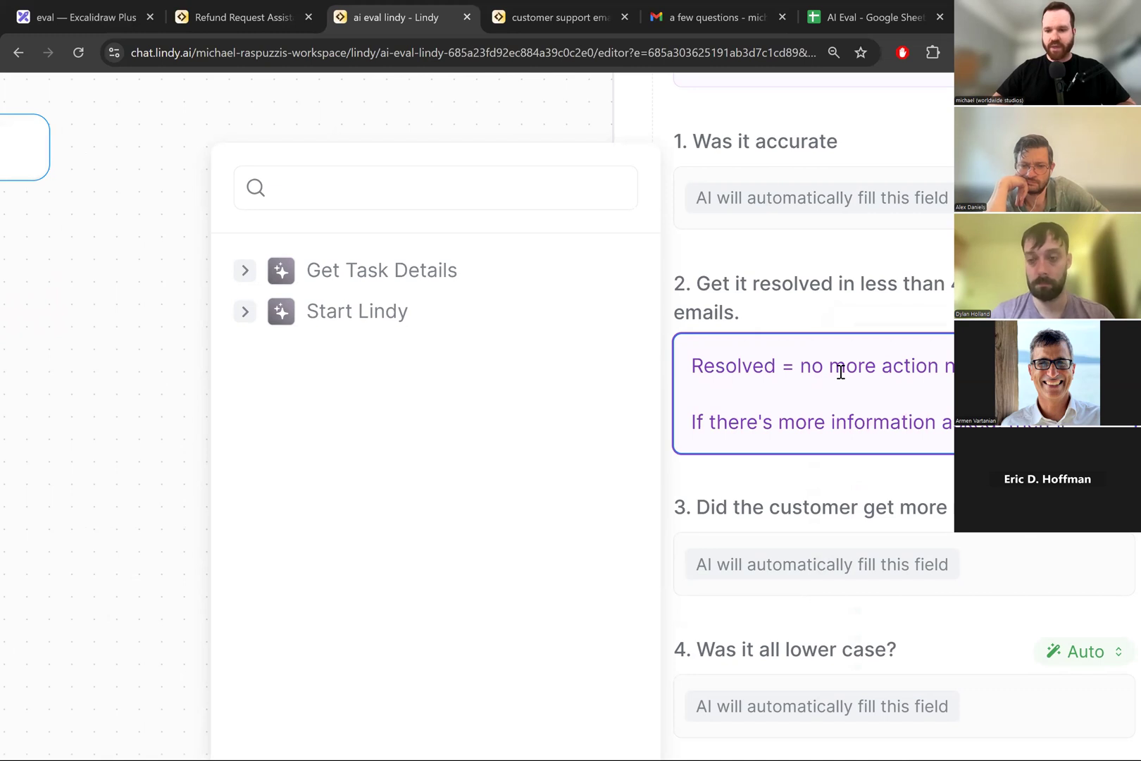
type("not resolved.")
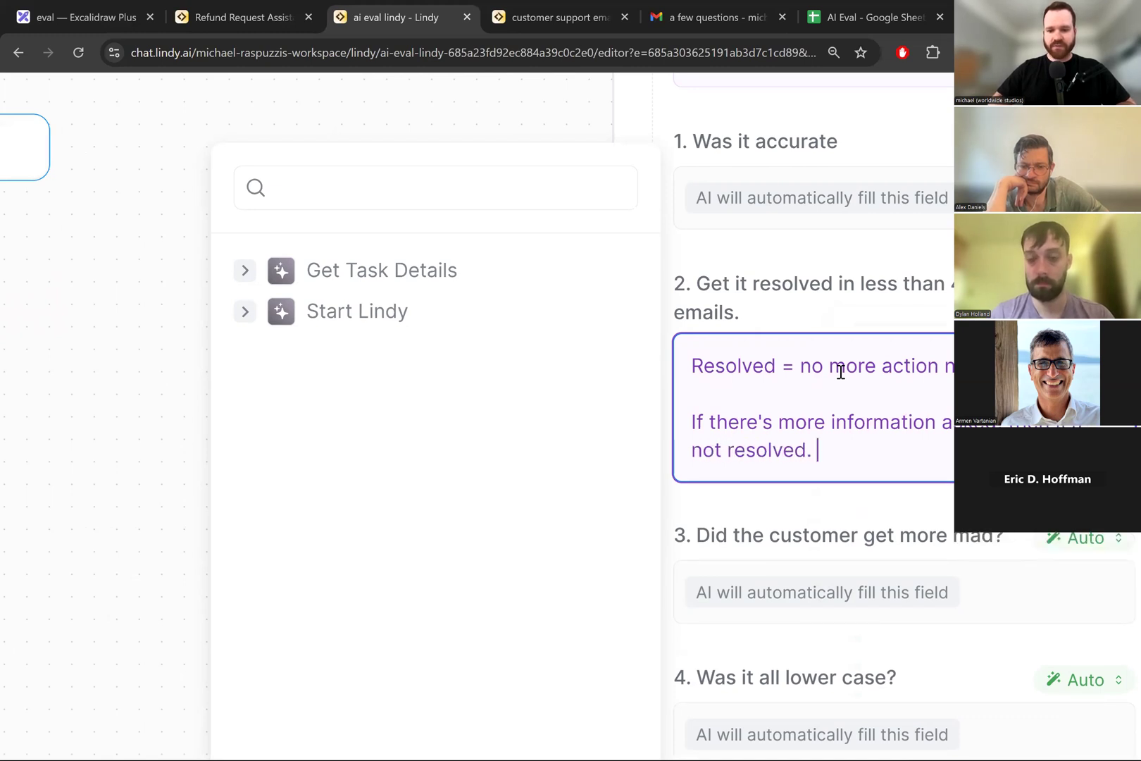
Step: Add a final paragraph to the prompt: "And if the back and forth is more than 4 emails, then this fails this eval."
key("Return")
key("Return")
type("Adn")
key("BackSpace")
key("BackSpace")
type("nd")
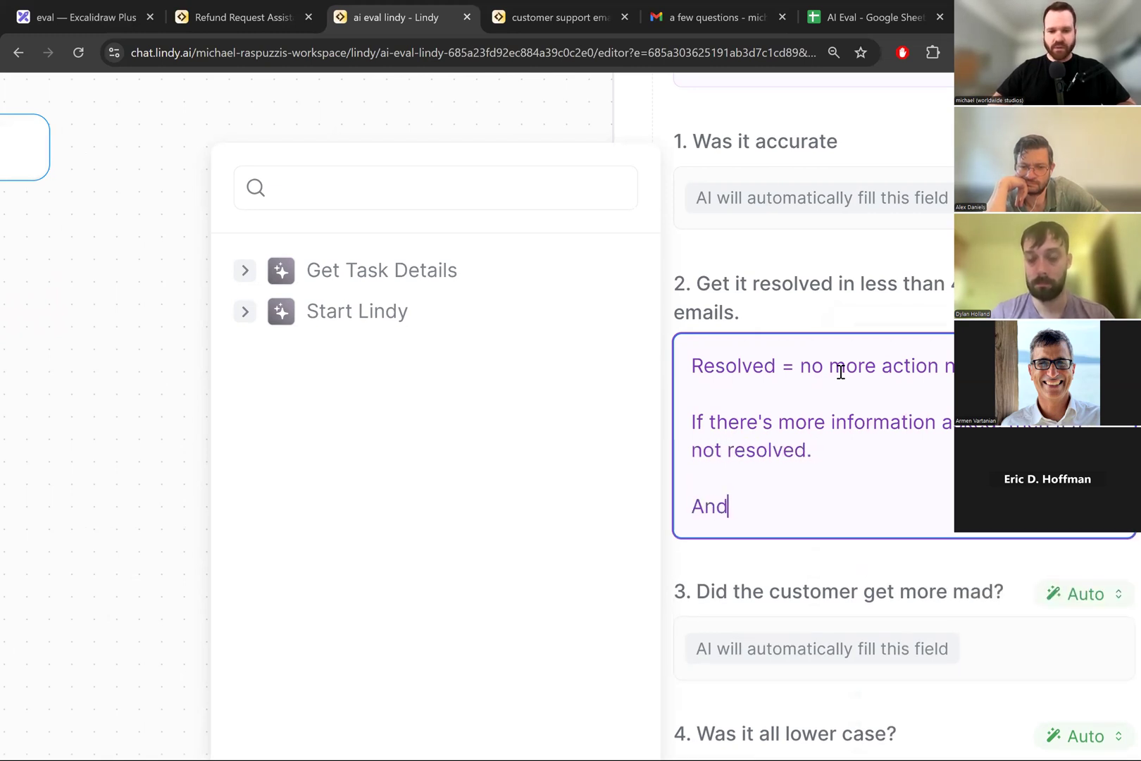
type(" if the back and forth is mor")
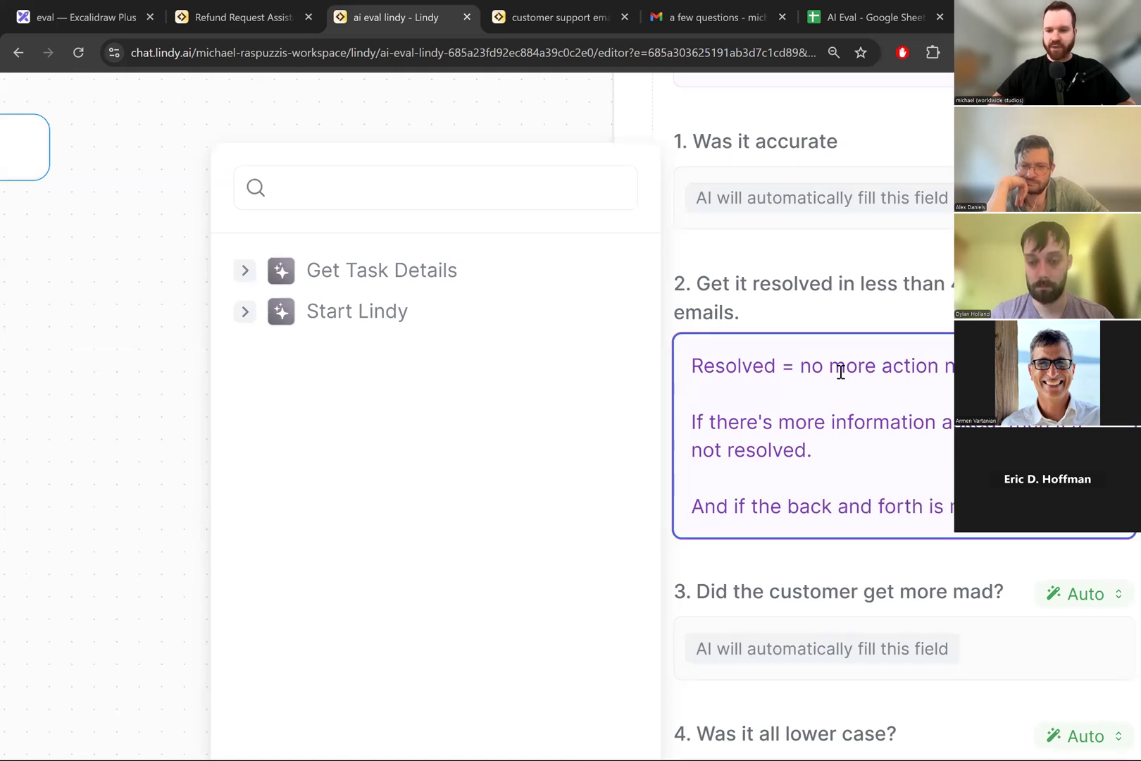
type("e than 4 emails, then this fails t")
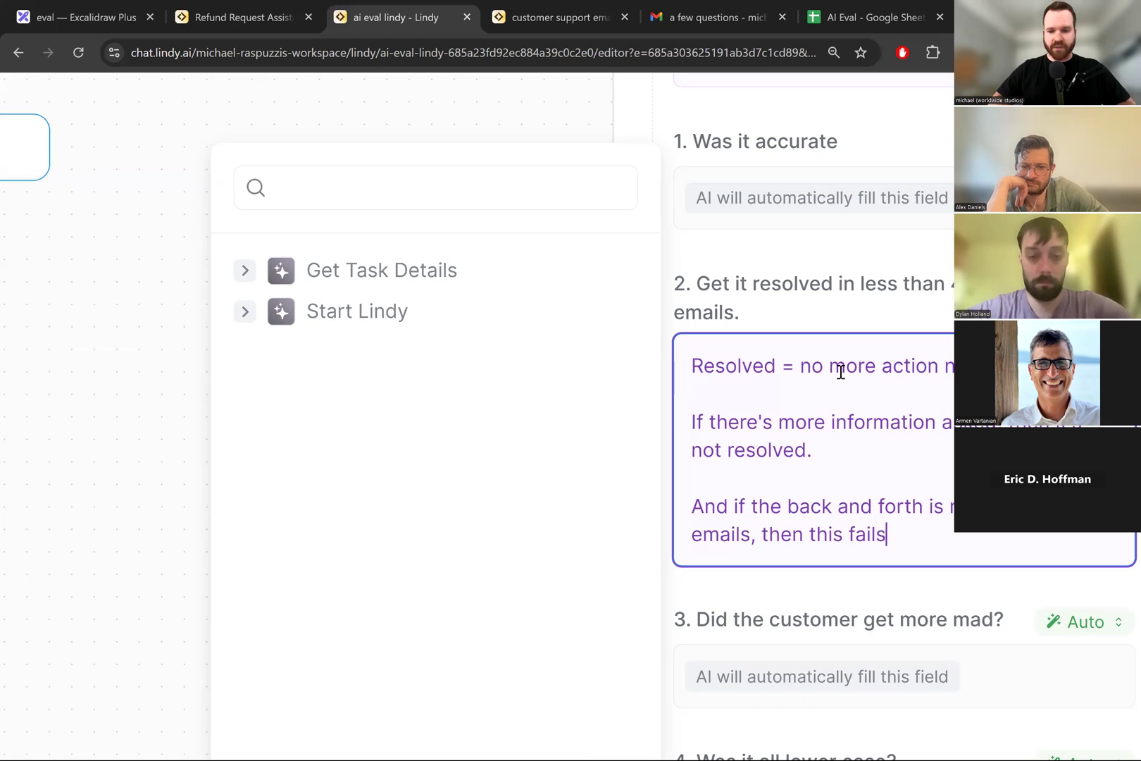
type("his eval.")
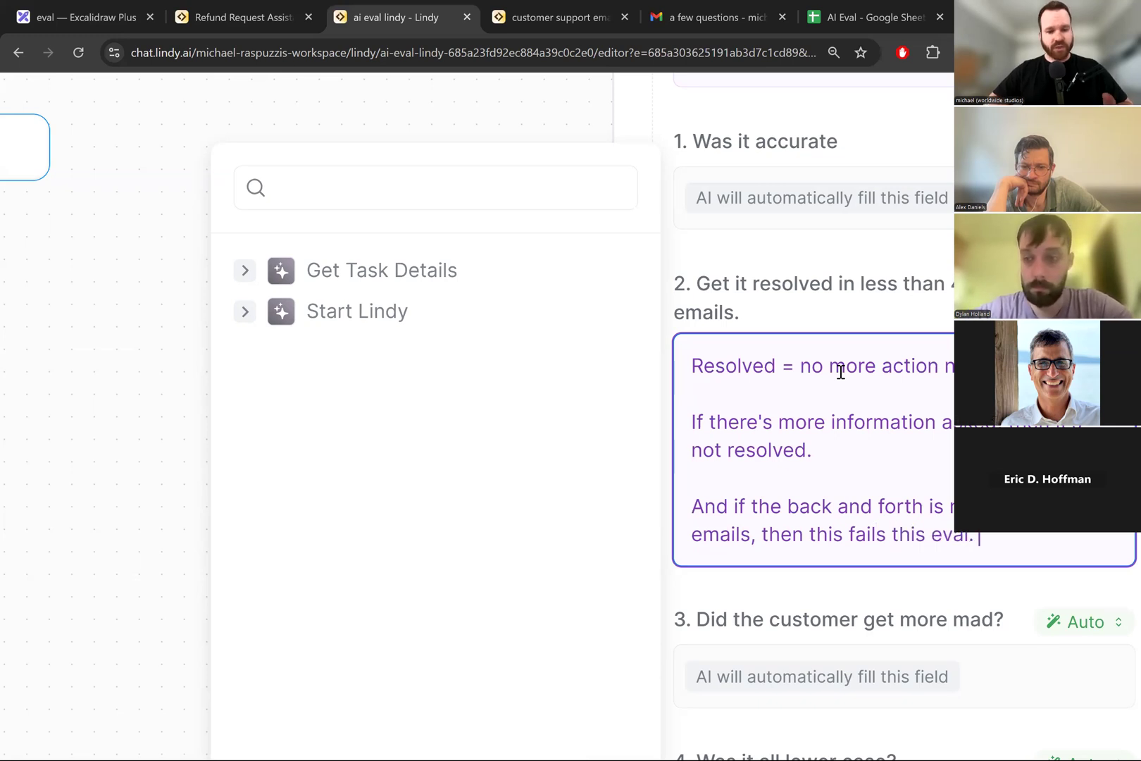
Step: Select the full resolved-in-4-emails prompt to review it, and leave the field
scroll(841, 371, "down", 4)
scroll(1043, 498, "up", 5)
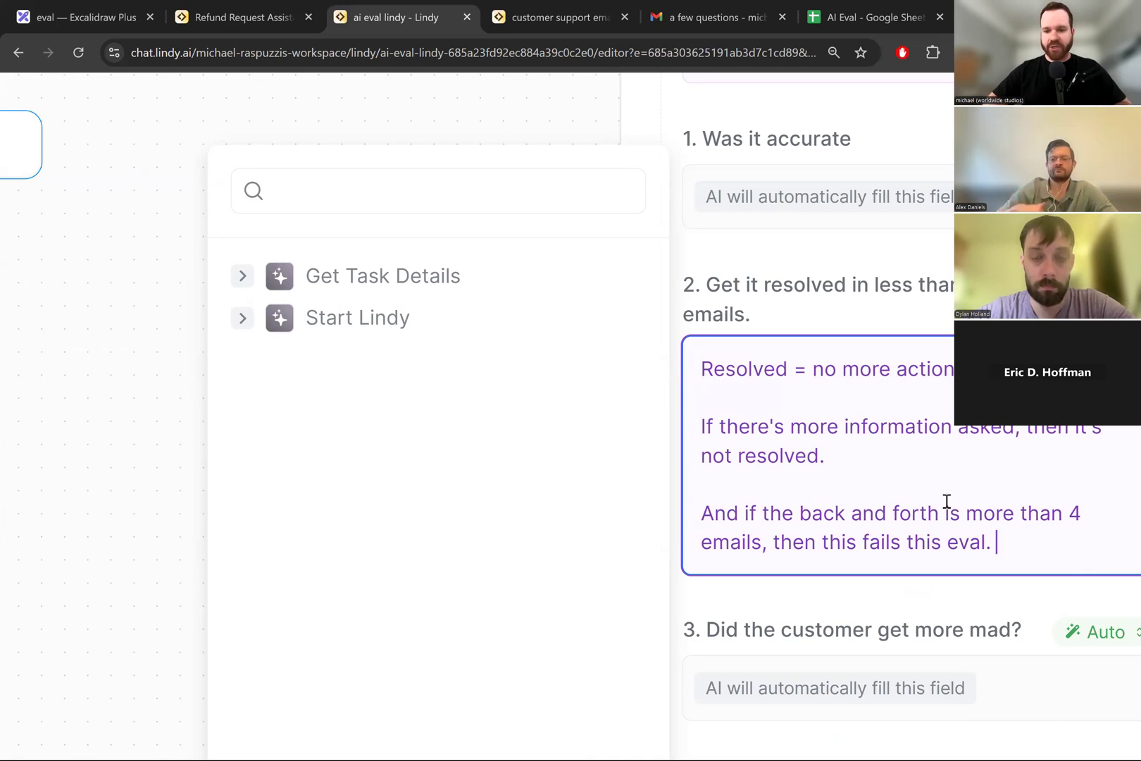
key("ctrl+a")
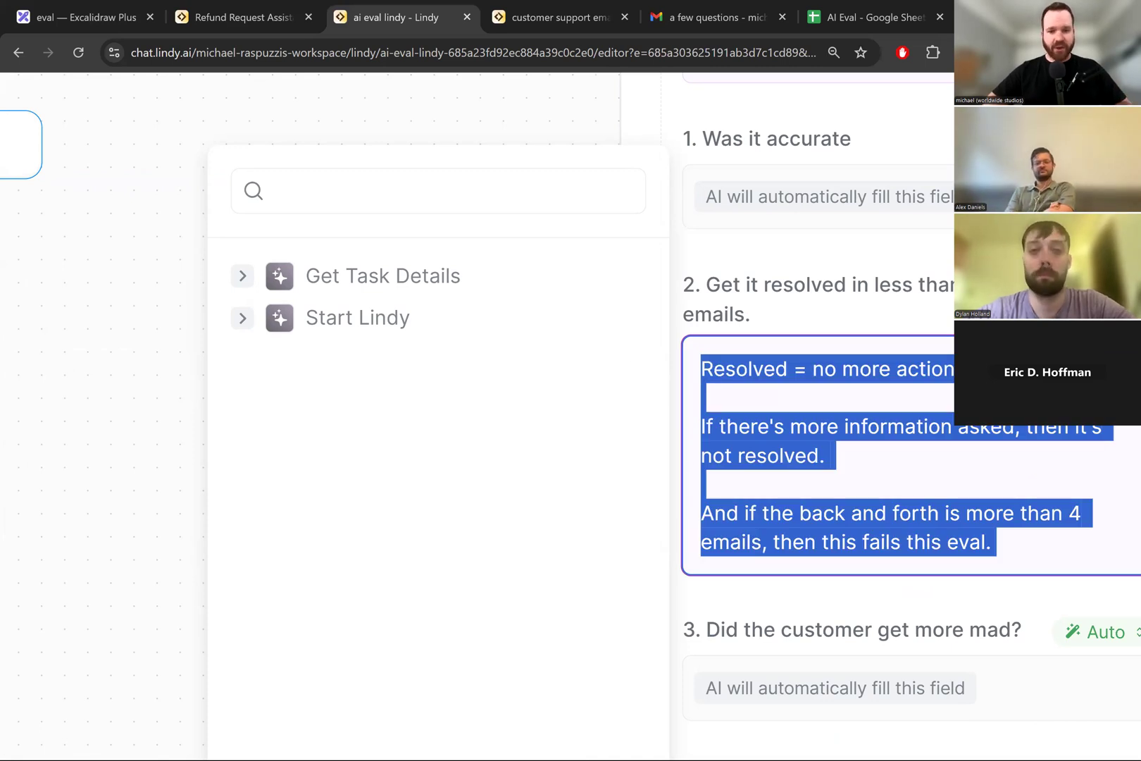
left_click(933, 281)
scroll(904, 306, "right", 1)
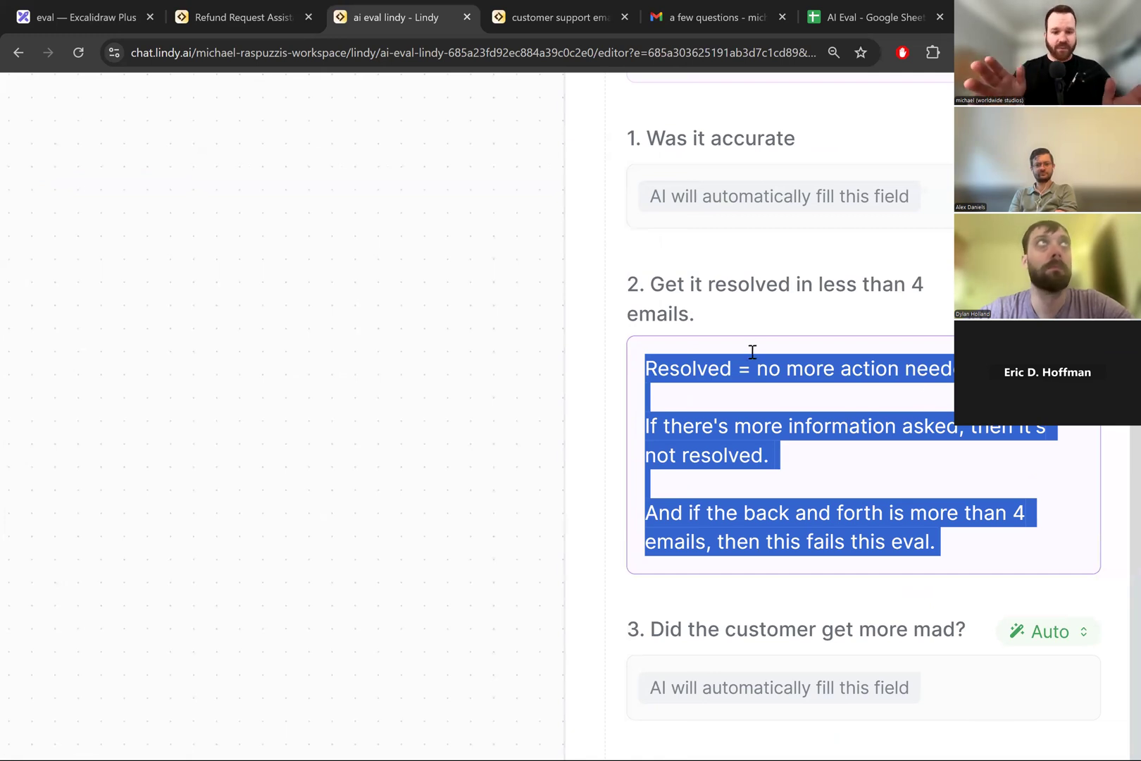
key("ctrl+minus")
key("ctrl+minus")
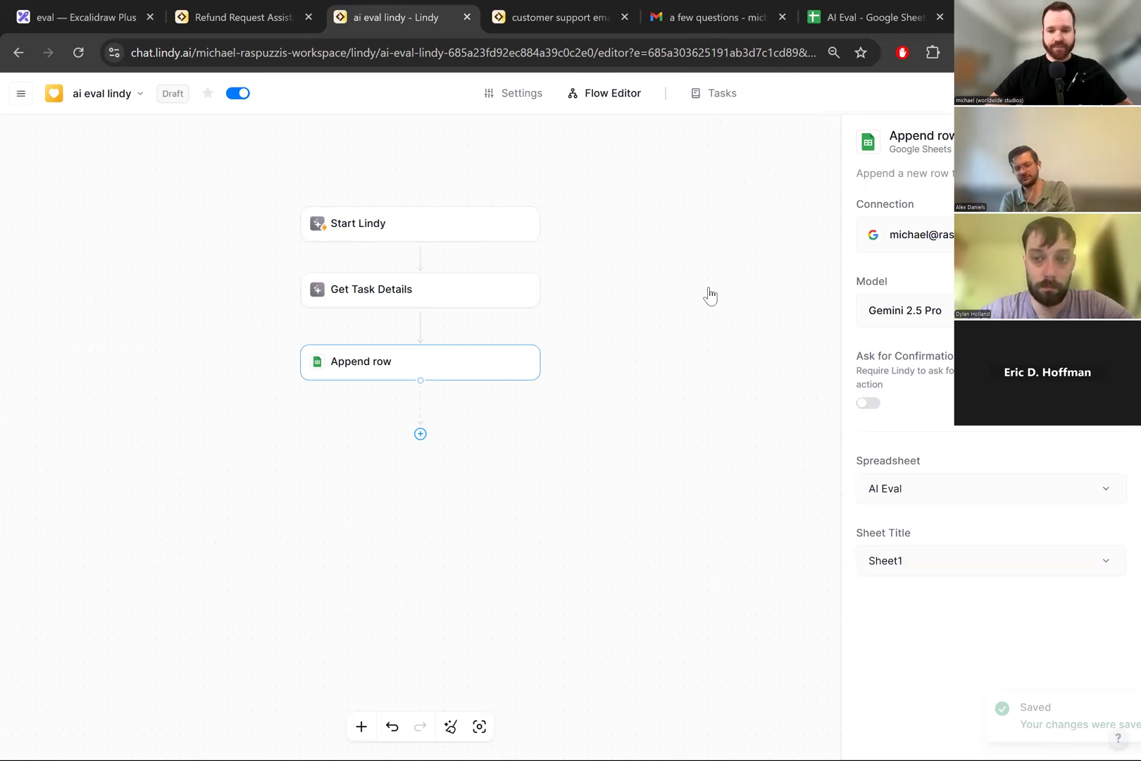
Step: Return to the AI Eval sheet and select the whole "2. Get it resolved in less than 4 emails." column to review its answers
left_click(544, 11)
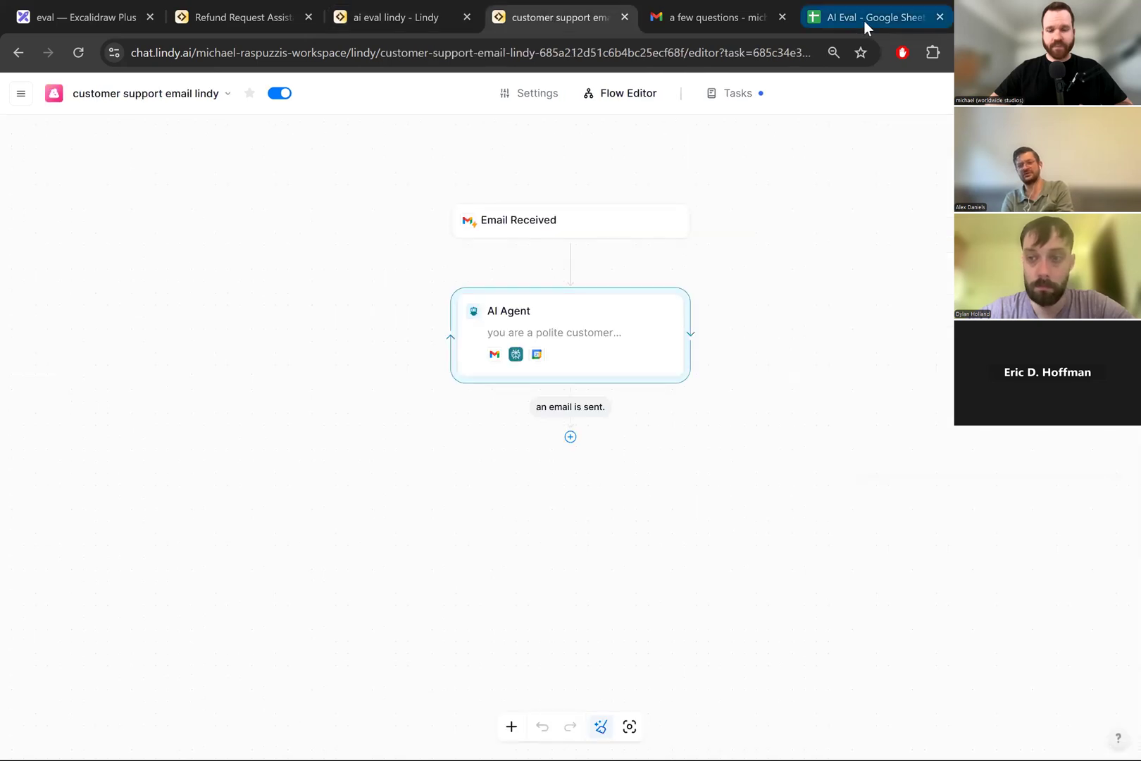
left_click(864, 17)
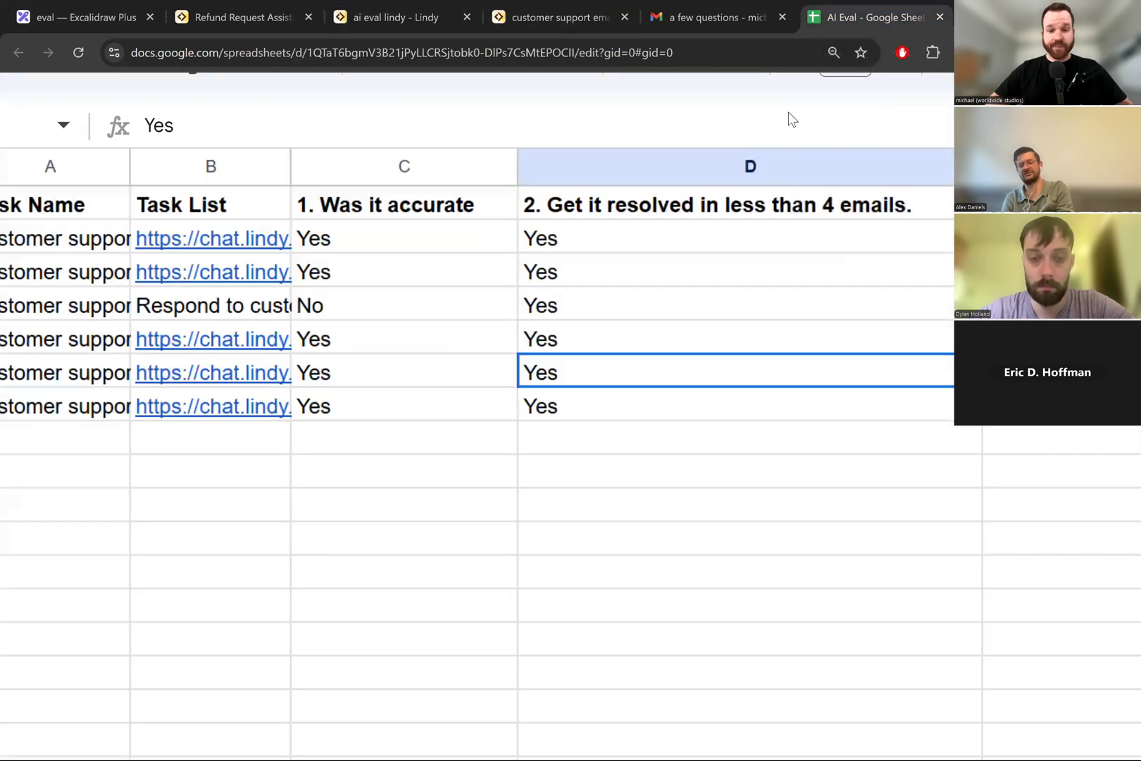
left_click(616, 319)
scroll(616, 319, "down", 5)
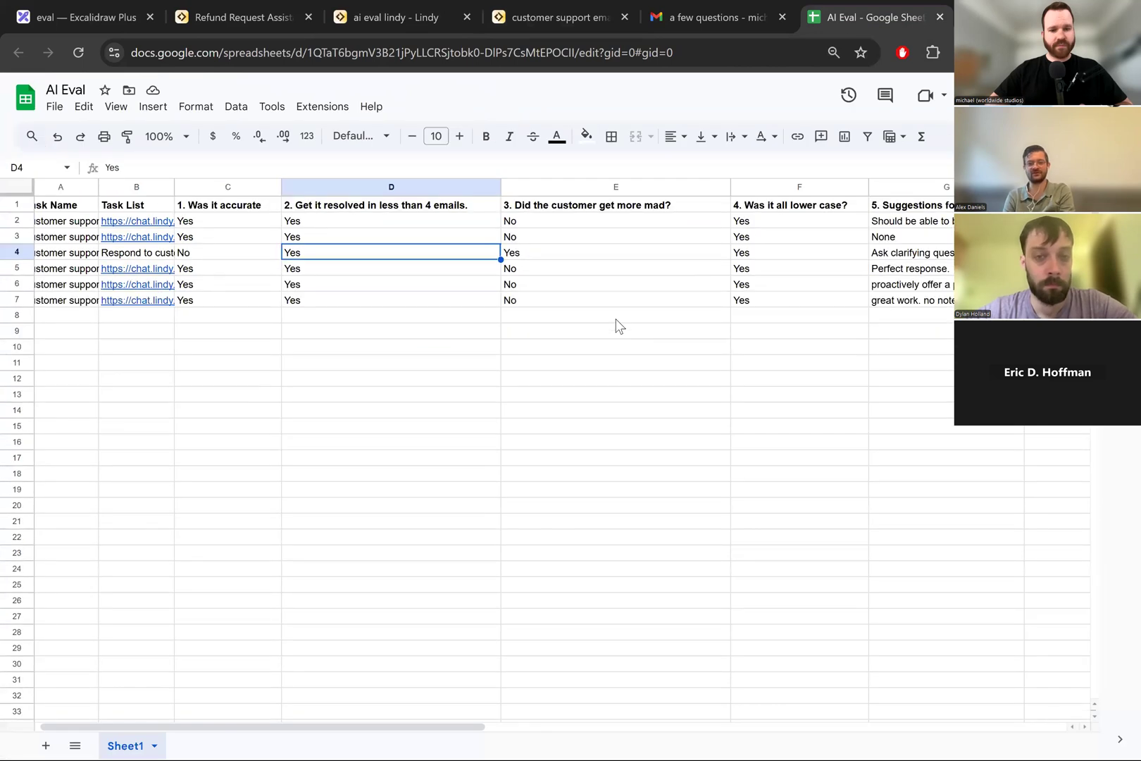
left_click(362, 186)
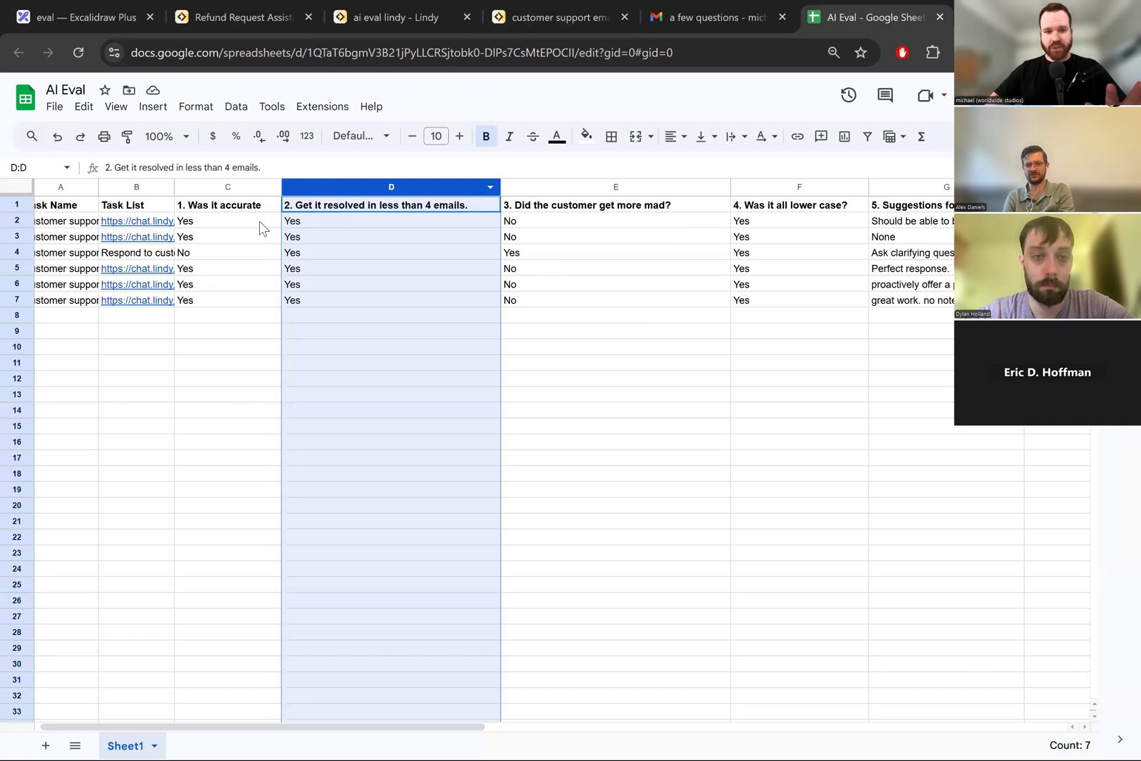
Step: Examine the header cells of the accuracy and email-resolution questions
scroll(259, 221, "up", 10)
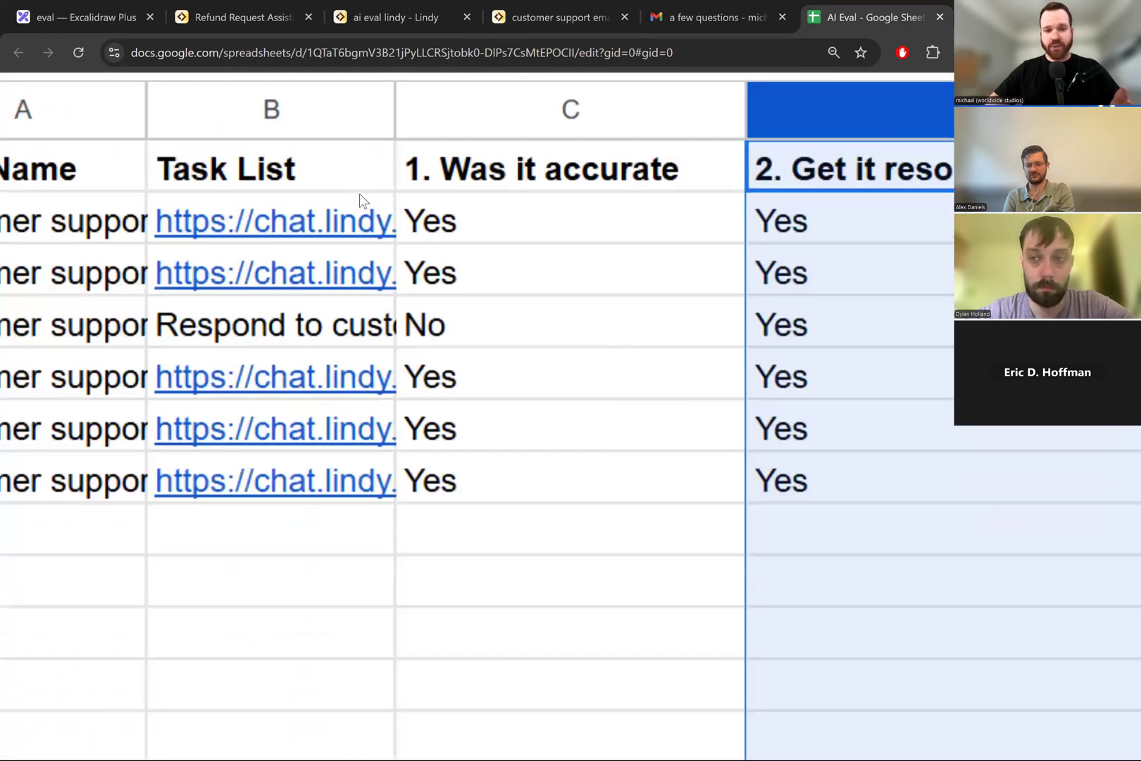
left_click(509, 166)
scroll(507, 163, "right", 10)
left_click(306, 171)
scroll(307, 172, "left", 1)
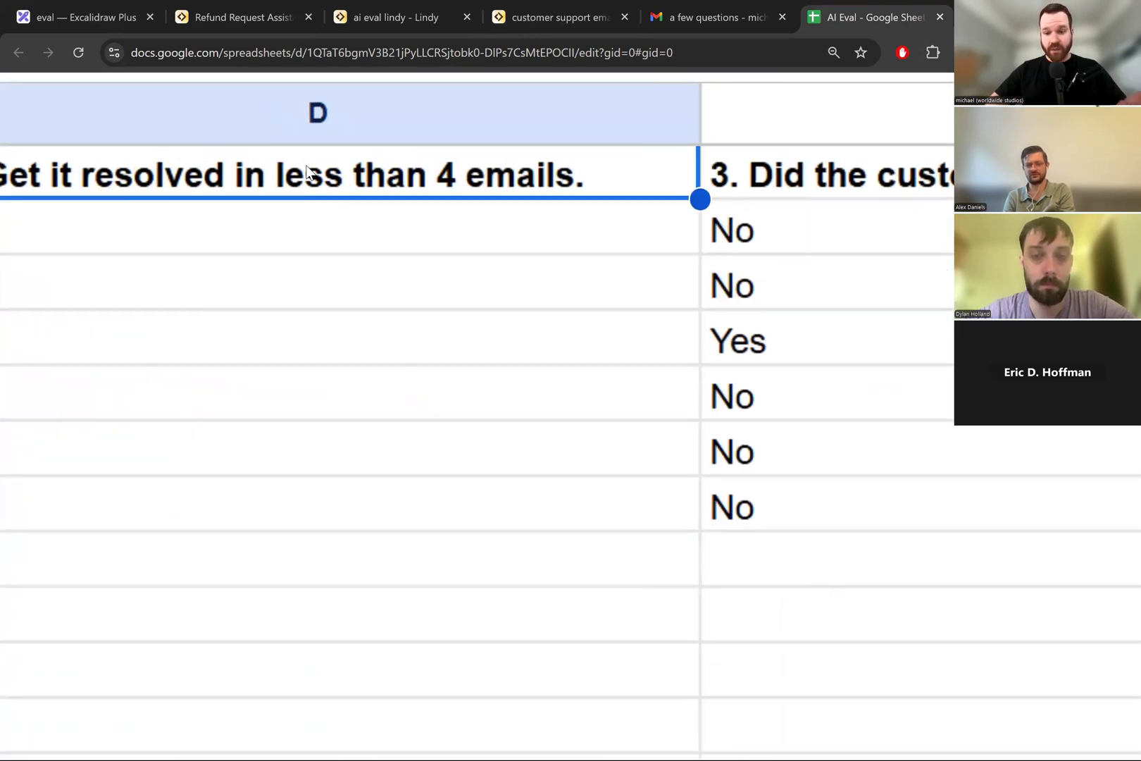
scroll(305, 167, "left", 3)
Step: Select the whole "3. Did the customer get more mad?" column and review its answers
scroll(306, 165, "right", 10)
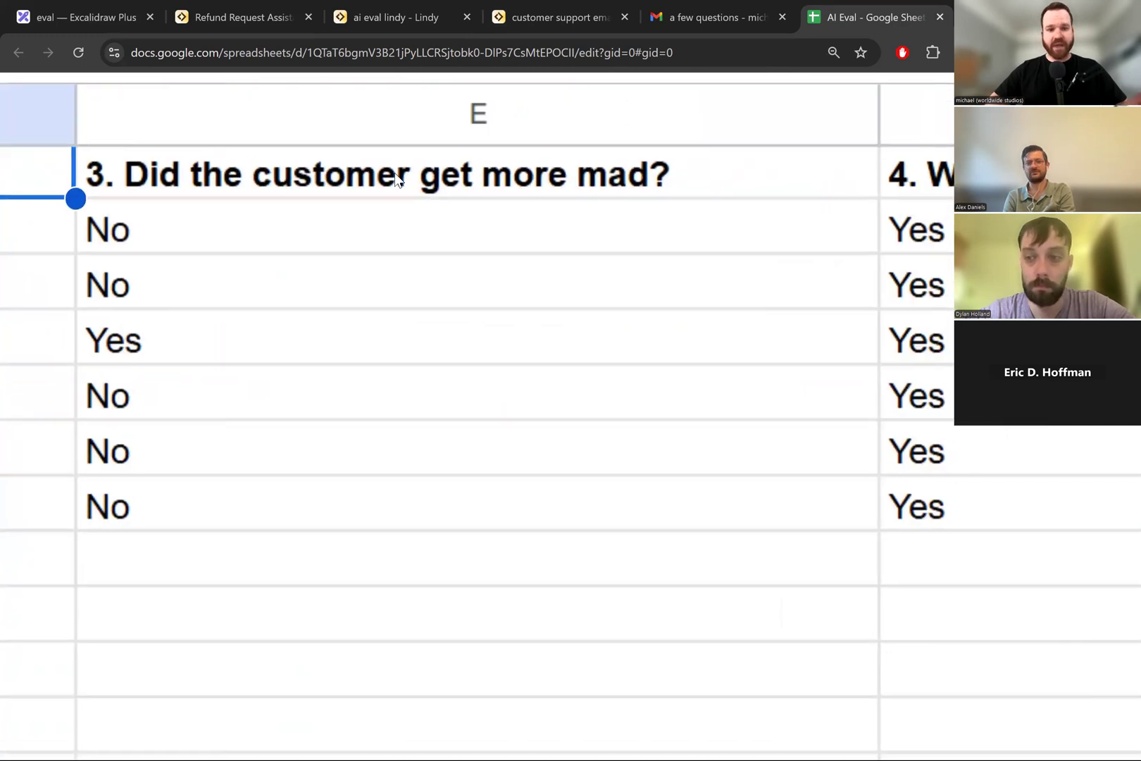
left_click(396, 179)
scroll(395, 134, "down", 10)
left_click(395, 123)
scroll(395, 126, "up", 10)
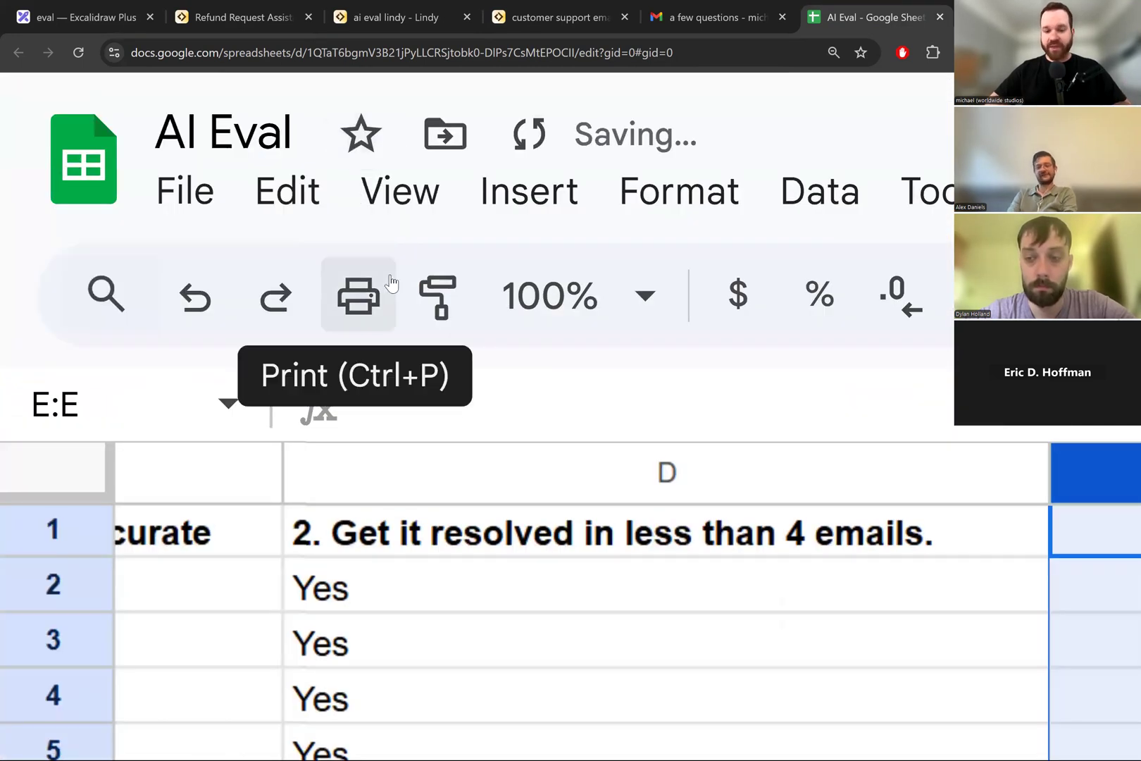
scroll(391, 283, "down", 10)
scroll(564, 335, "down", 1)
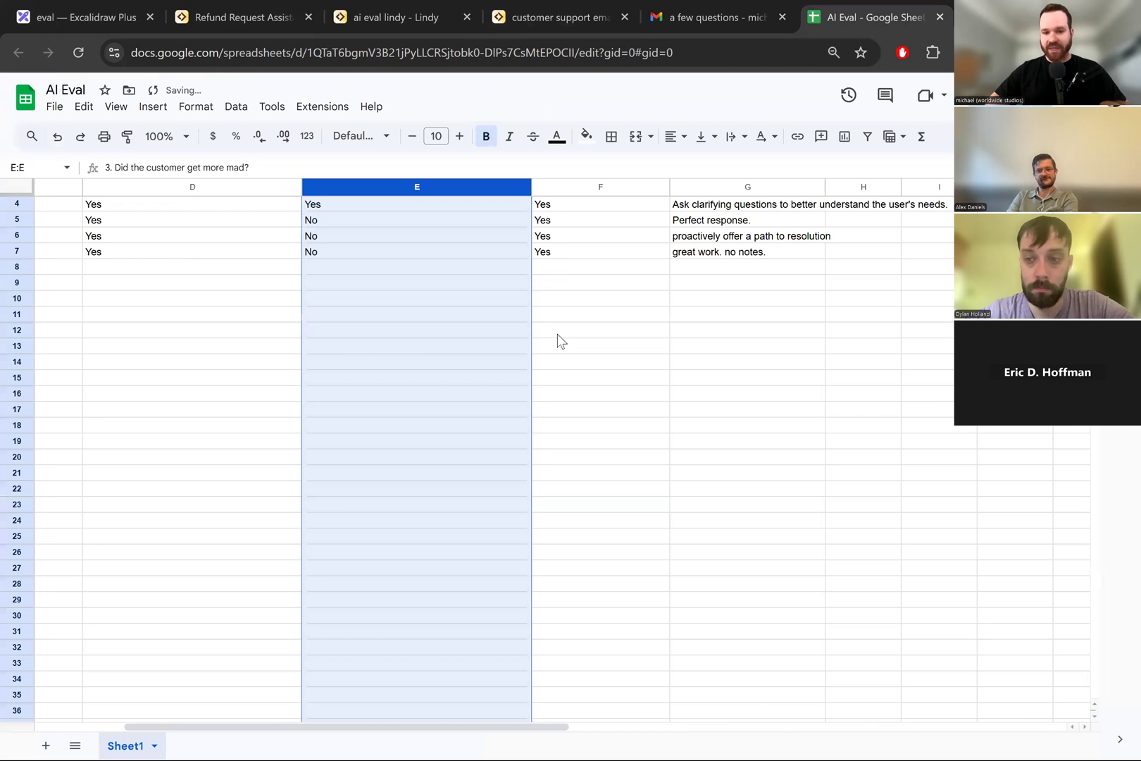
scroll(557, 334, "up", 2)
scroll(557, 334, "left", 5)
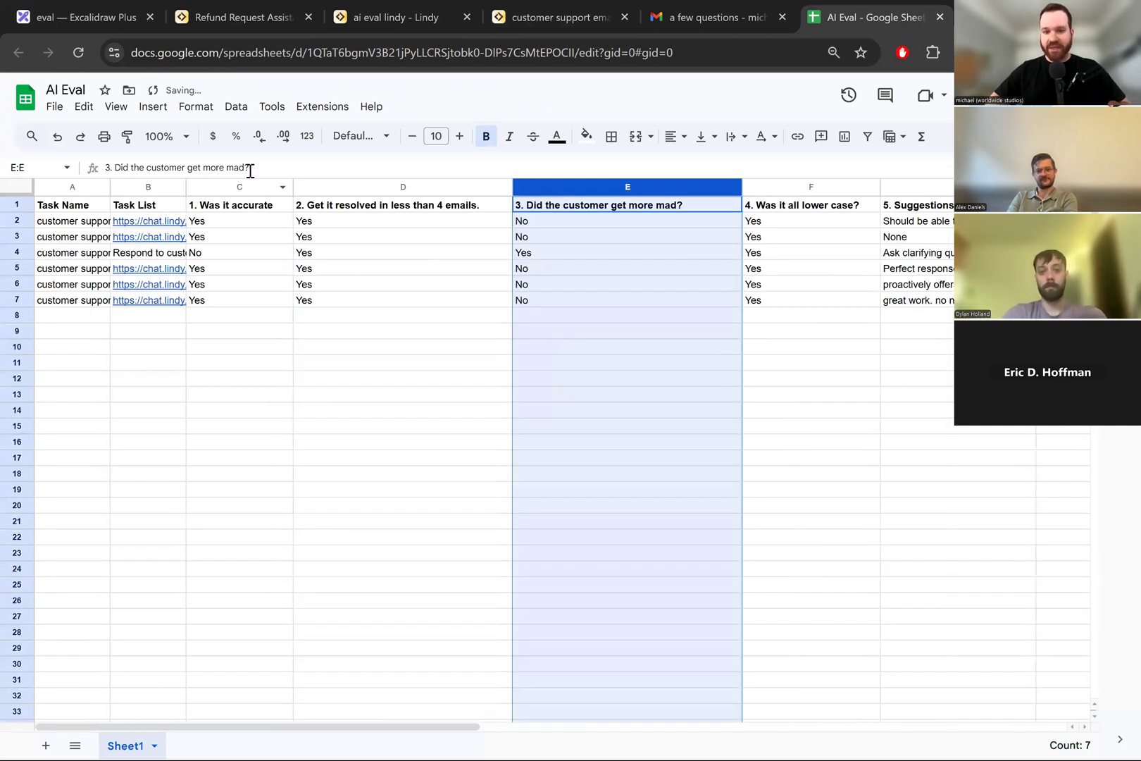
Step: Compare the answers across the eval questions, and select the "1. Was it accurate" column from its header to row 6
scroll(219, 213, "up", 10)
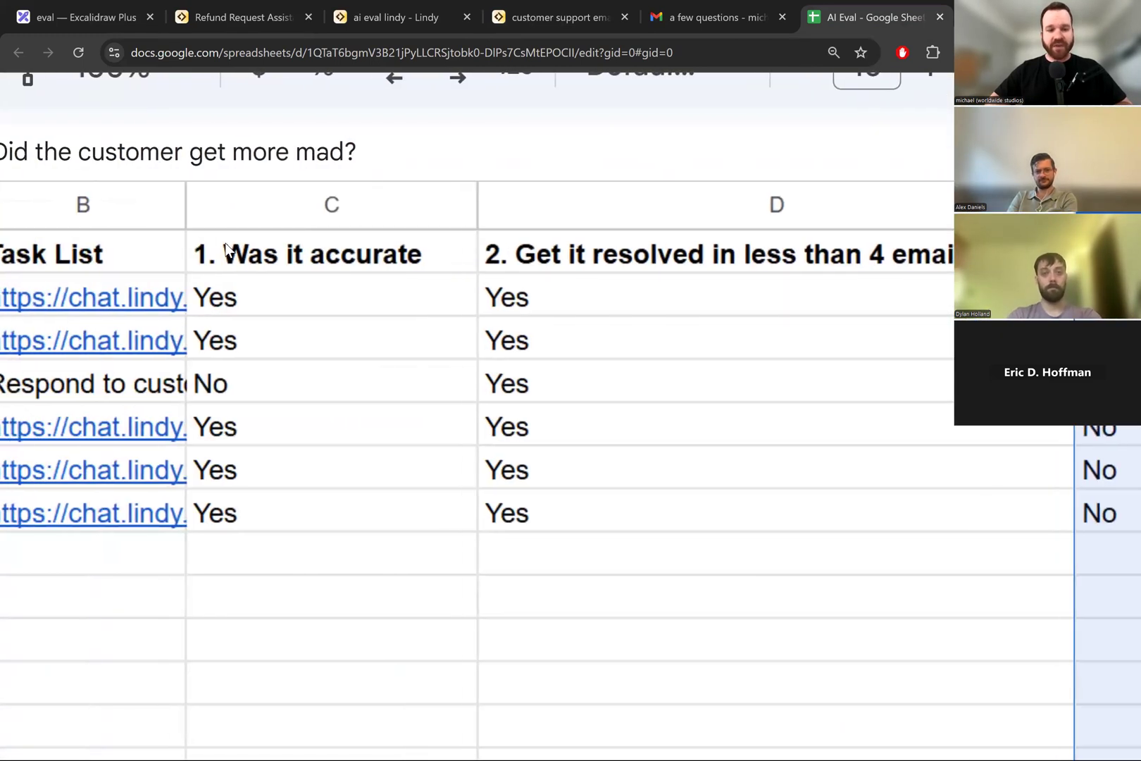
scroll(229, 250, "down", 2)
scroll(228, 250, "up", 3)
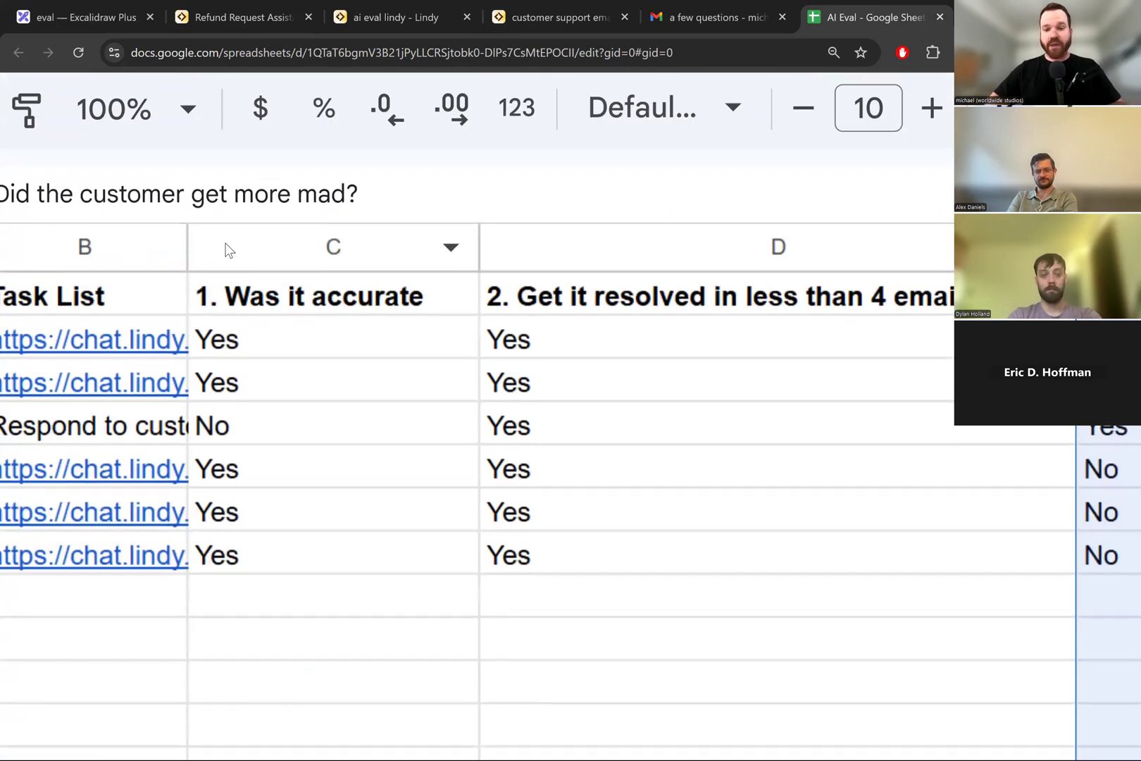
scroll(228, 250, "down", 2)
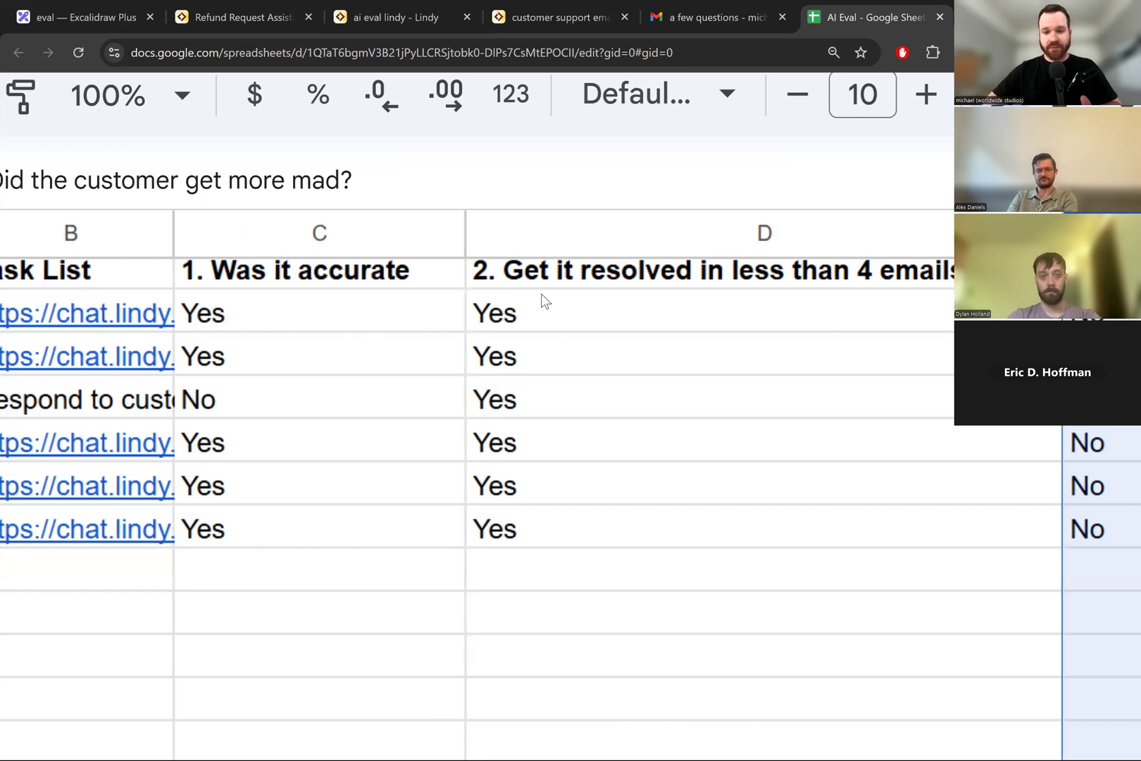
scroll(543, 300, "right", 6)
left_click(512, 286)
scroll(512, 288, "right", 5)
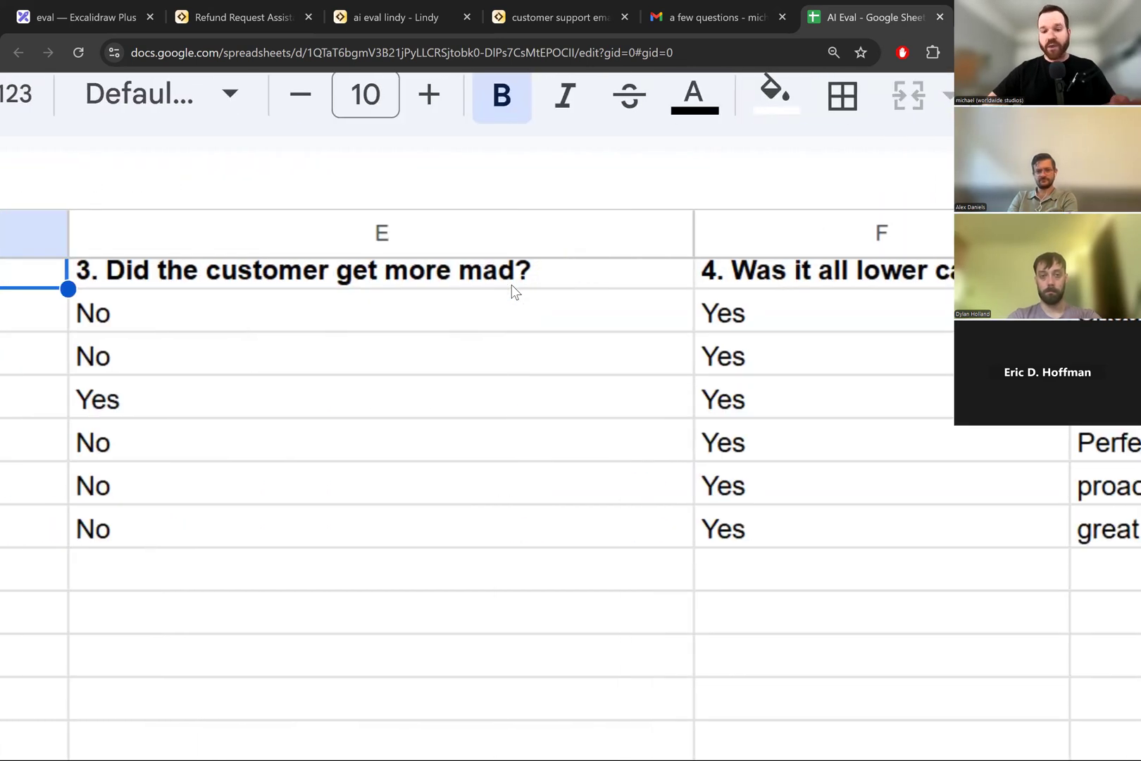
left_click(525, 278)
scroll(527, 279, "left", 10)
left_click_drag(591, 275, 595, 417)
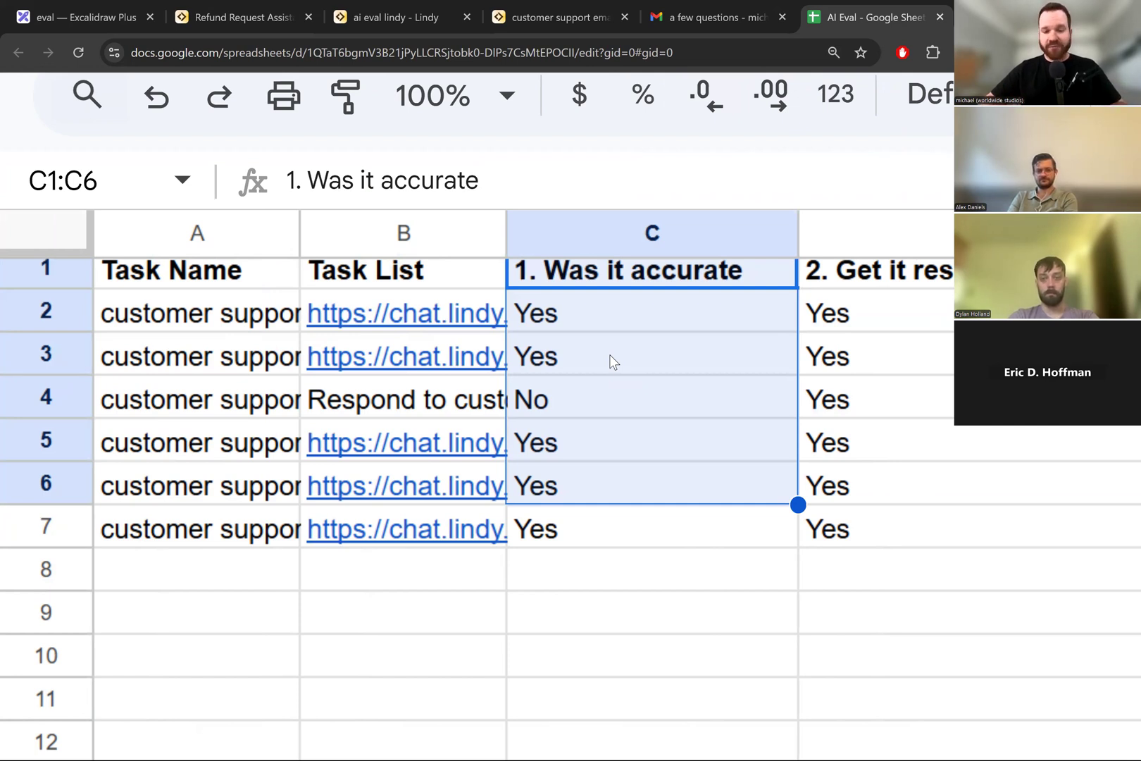
Step: View the customer support email lindy's flow, and return to the Append row settings in the ai eval lindy's flow
key("ctrl+minus")
key("ctrl+minus")
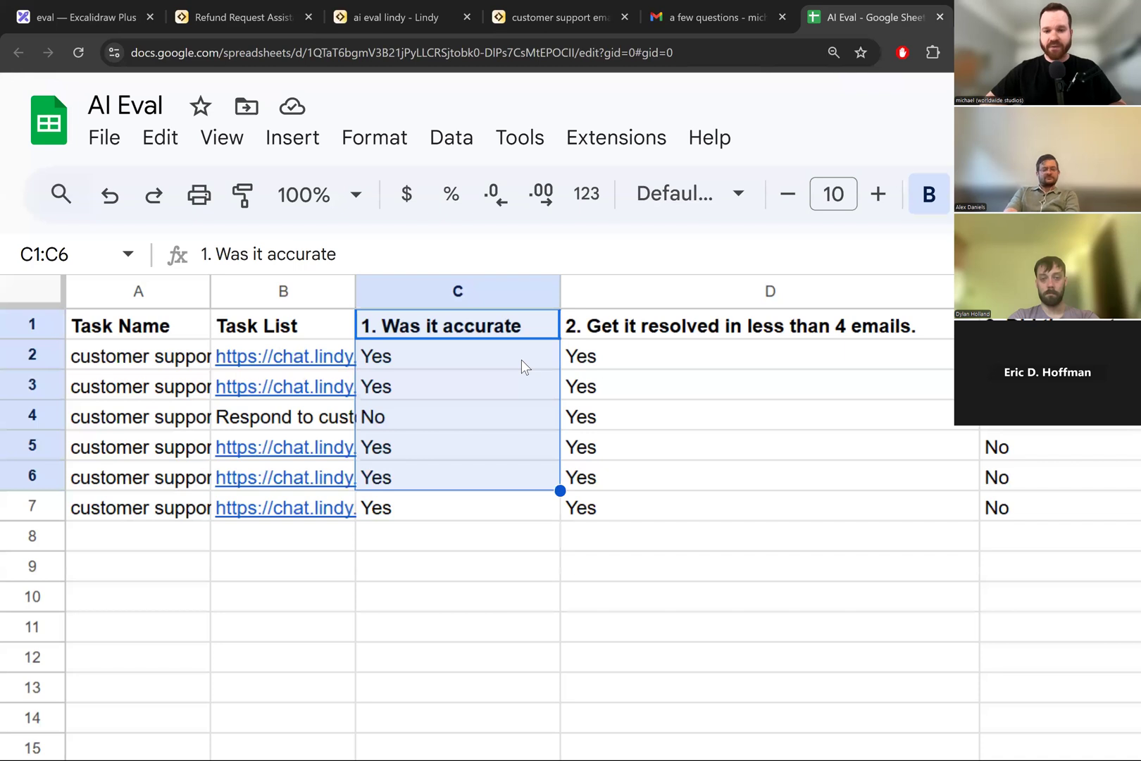
left_click(595, 21)
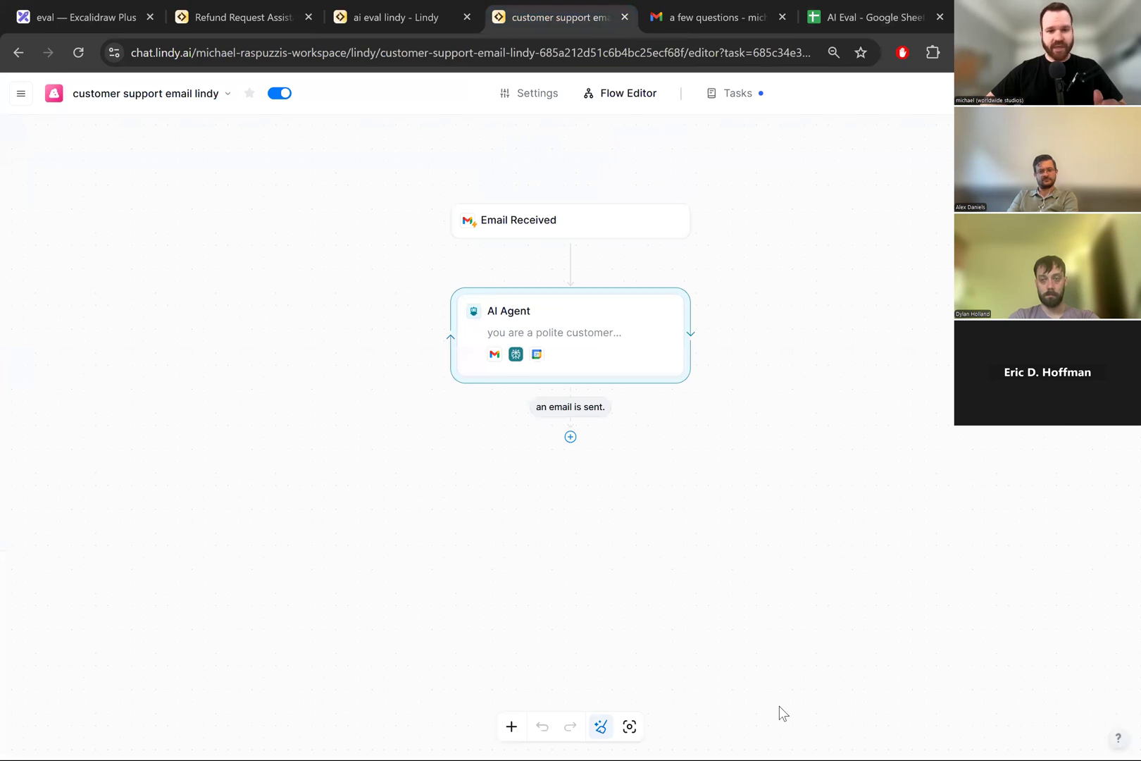
left_click(370, 22)
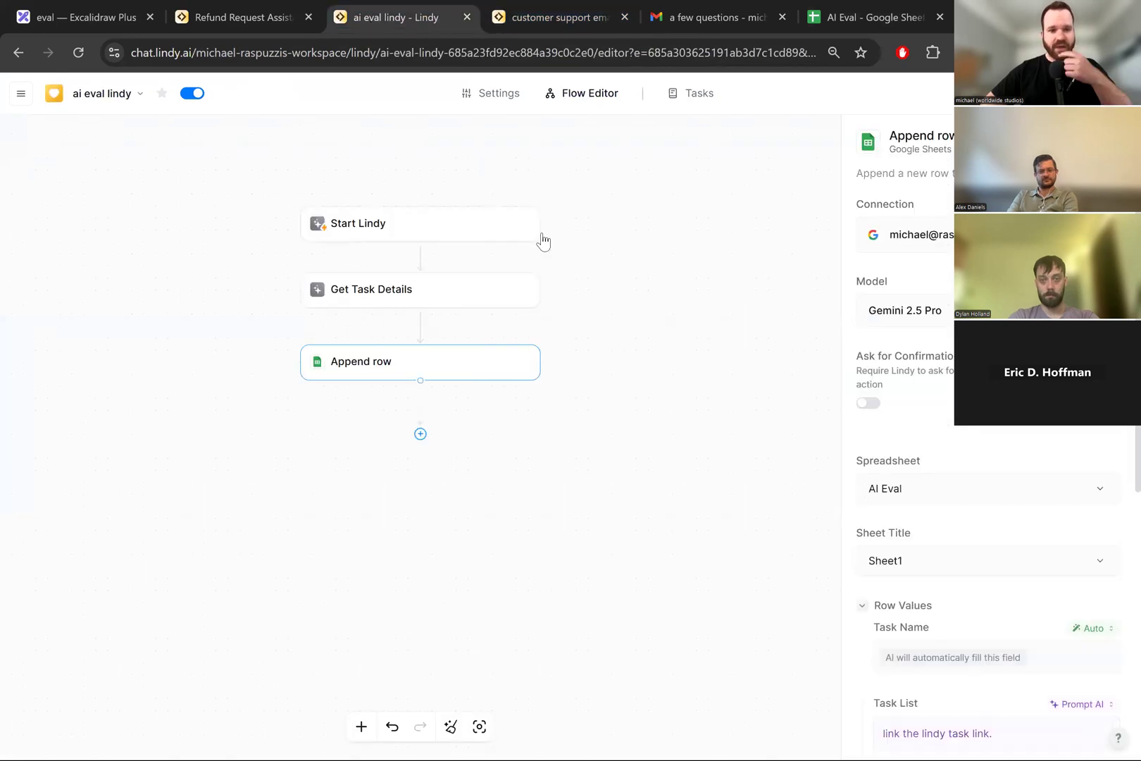
Step: Open the Lindy Utilities actions as possible replacements for the Get Task Details step in the ai eval lindy's flow
left_click(448, 296)
left_click(524, 290)
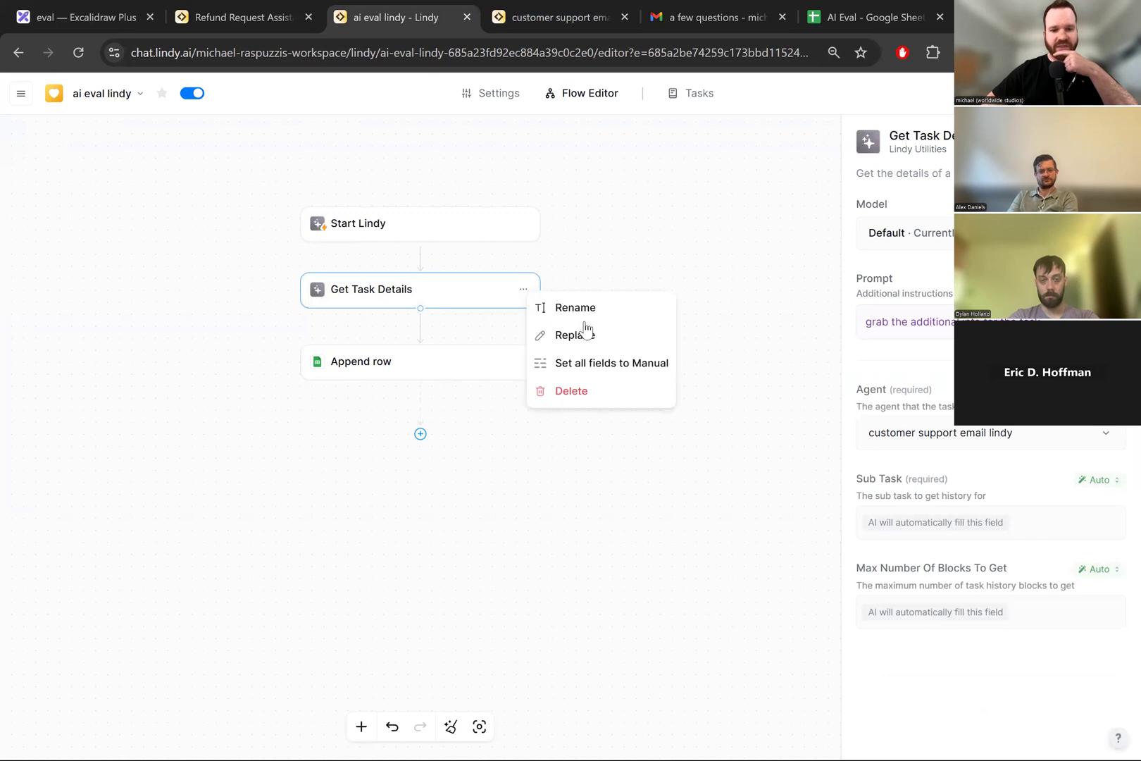
left_click(587, 334)
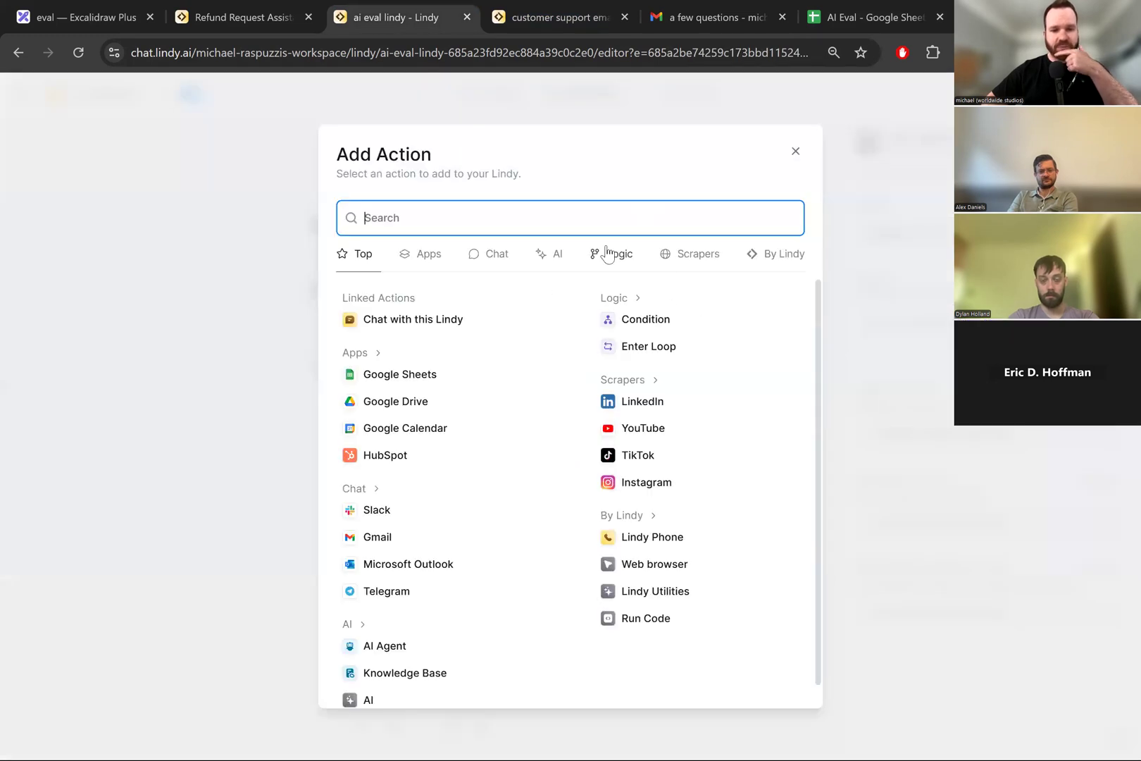
left_click(740, 251)
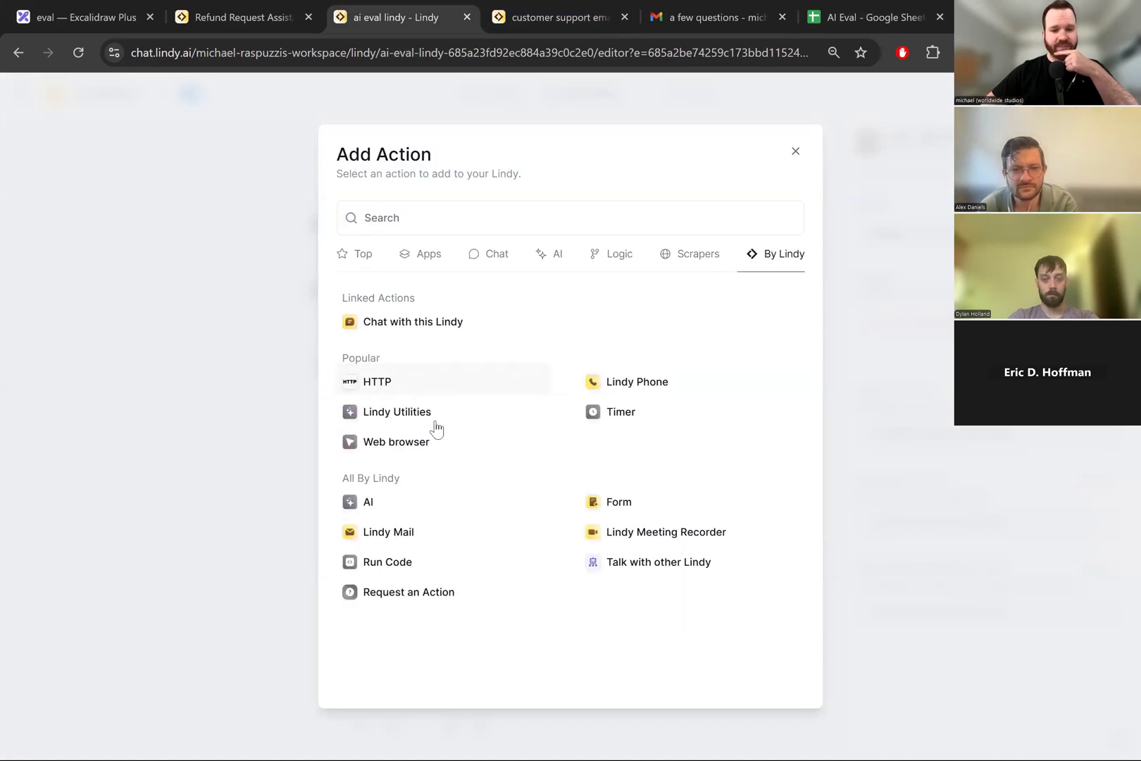
left_click(402, 411)
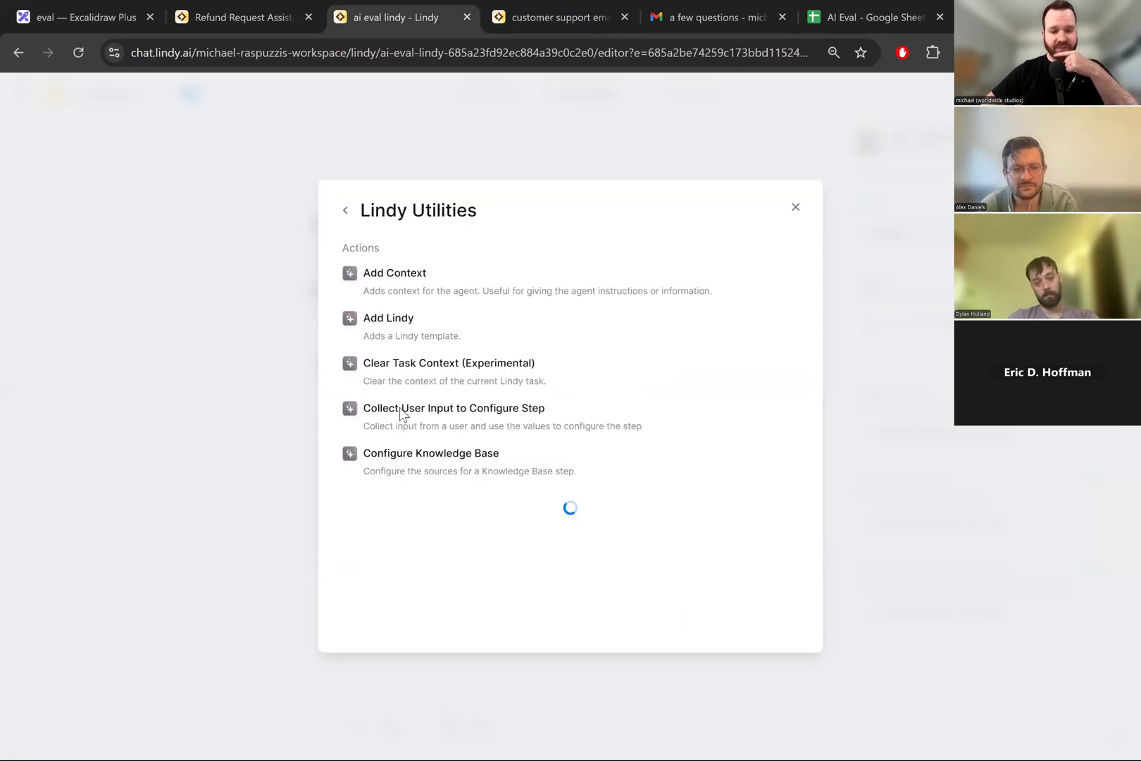
Step: Examine the descriptions of the Get Task Details, Get Task URL and Get Tasks List actions in Lindy Utilities
scroll(455, 481, "down", 9)
scroll(435, 367, "up", 5)
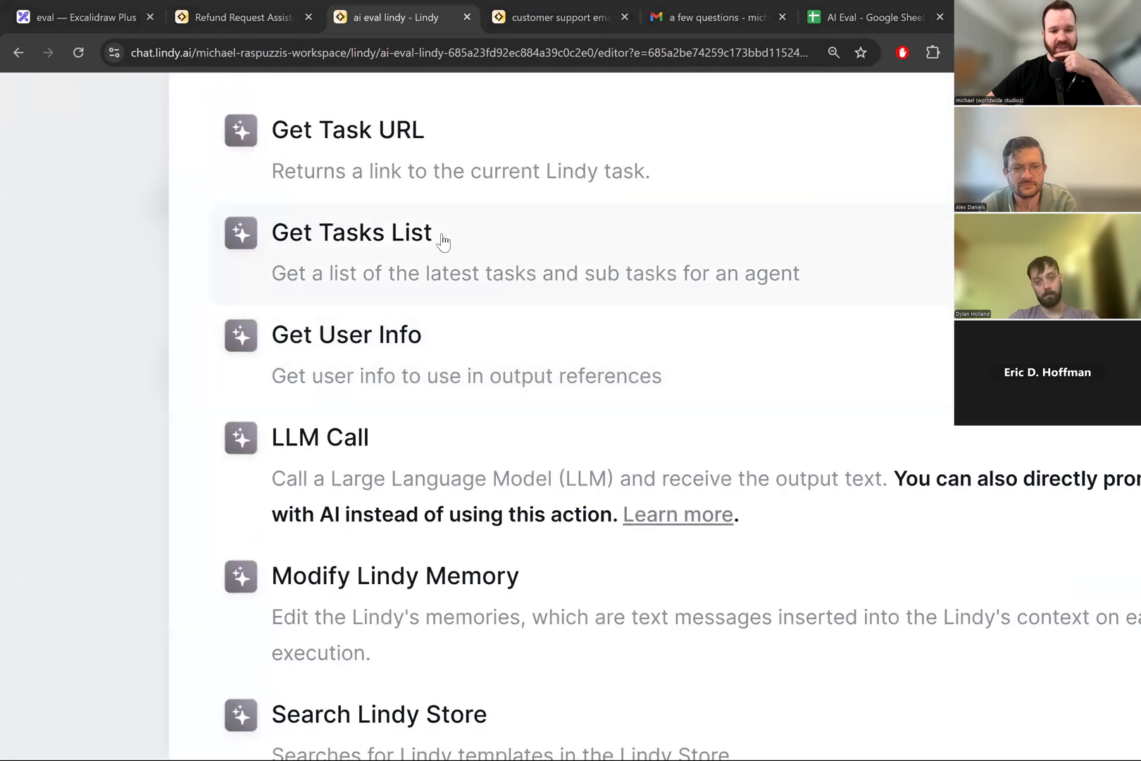
scroll(479, 314, "up", 2)
scroll(446, 352, "up", 1)
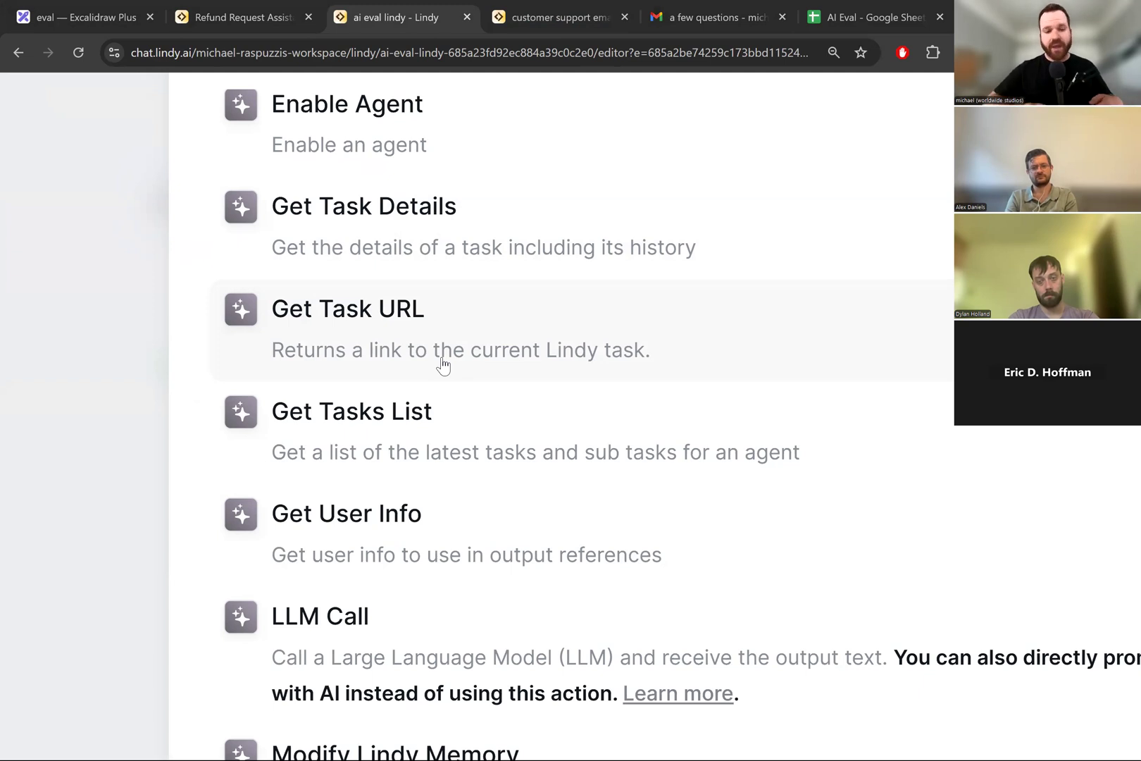
scroll(469, 377, "right", 1)
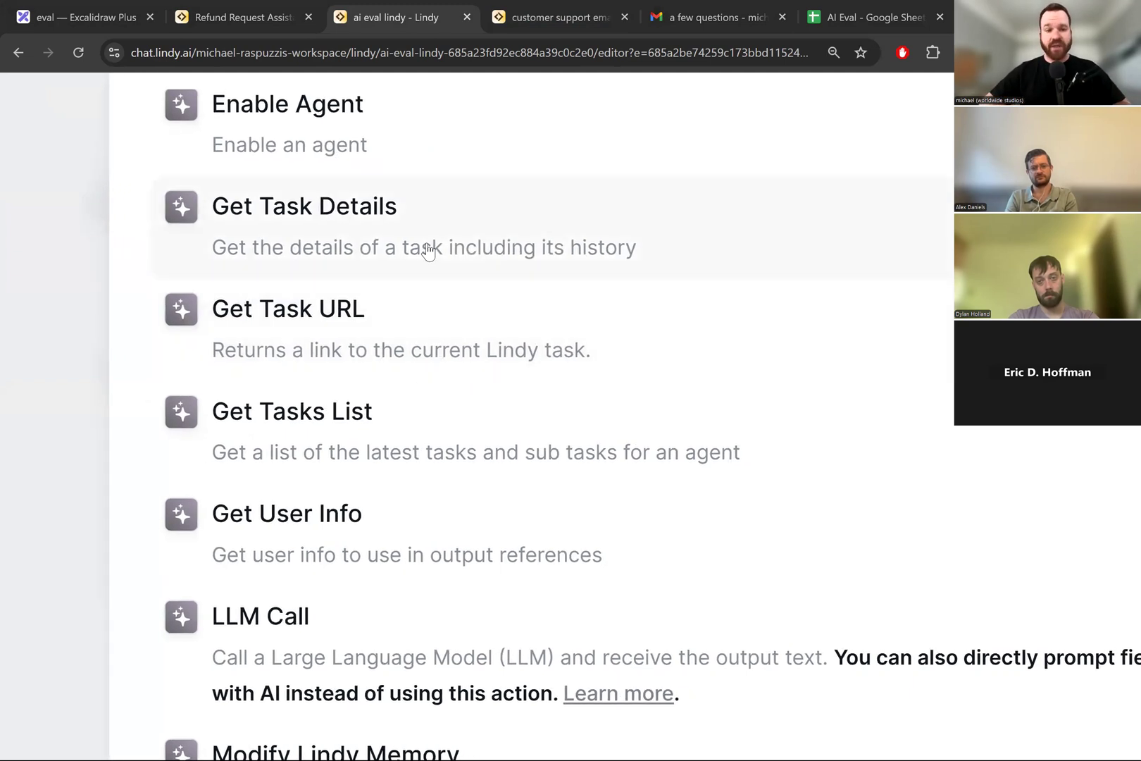
Step: Switch to the eval diagram in Excalidraw and view the "lindy eval for another lindy" flowchart
left_click(93, 20)
scroll(521, 442, "down", 5)
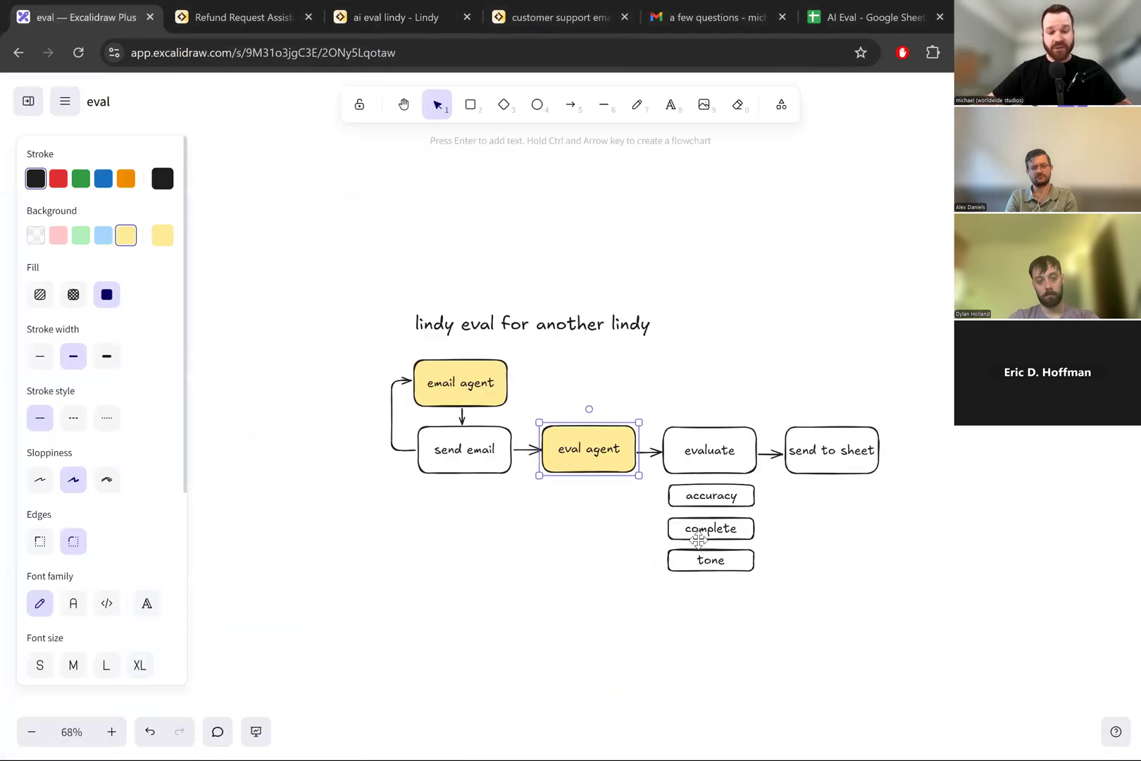